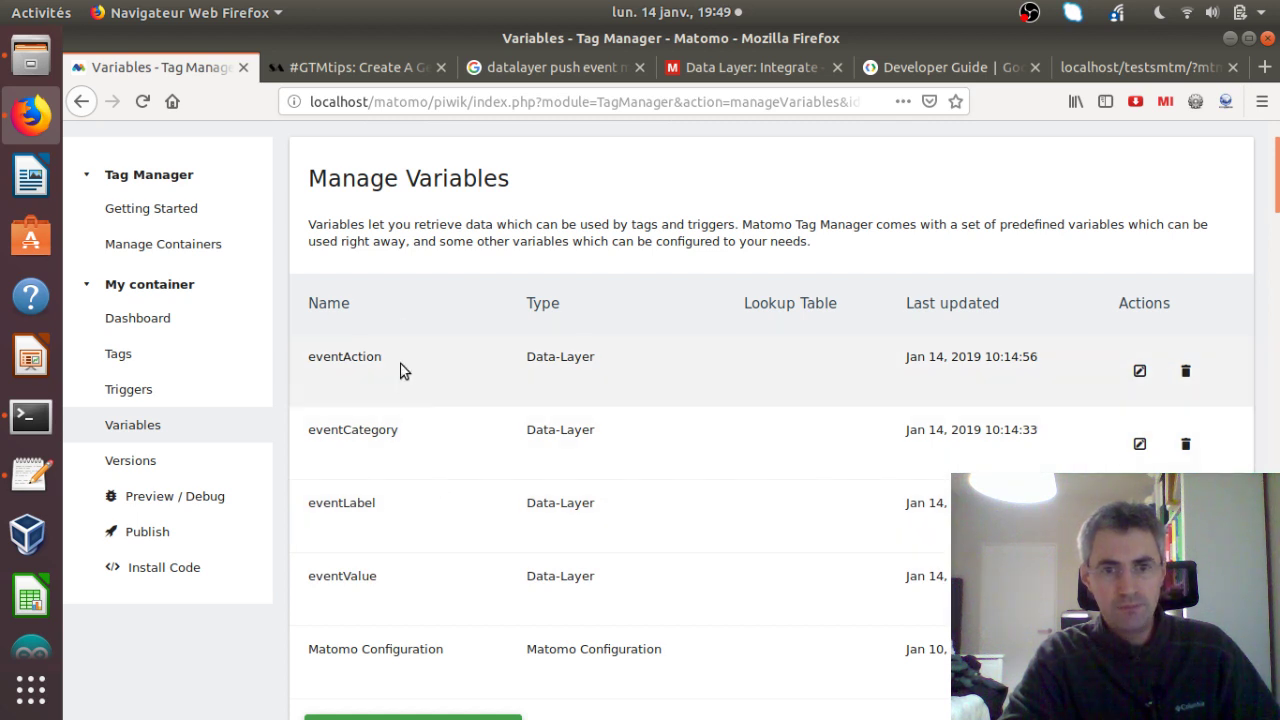
# Step: Open the Matomo Events tag and review its configuration, tracking type, event fields and assigned trigger
pyautogui.click(140, 351)
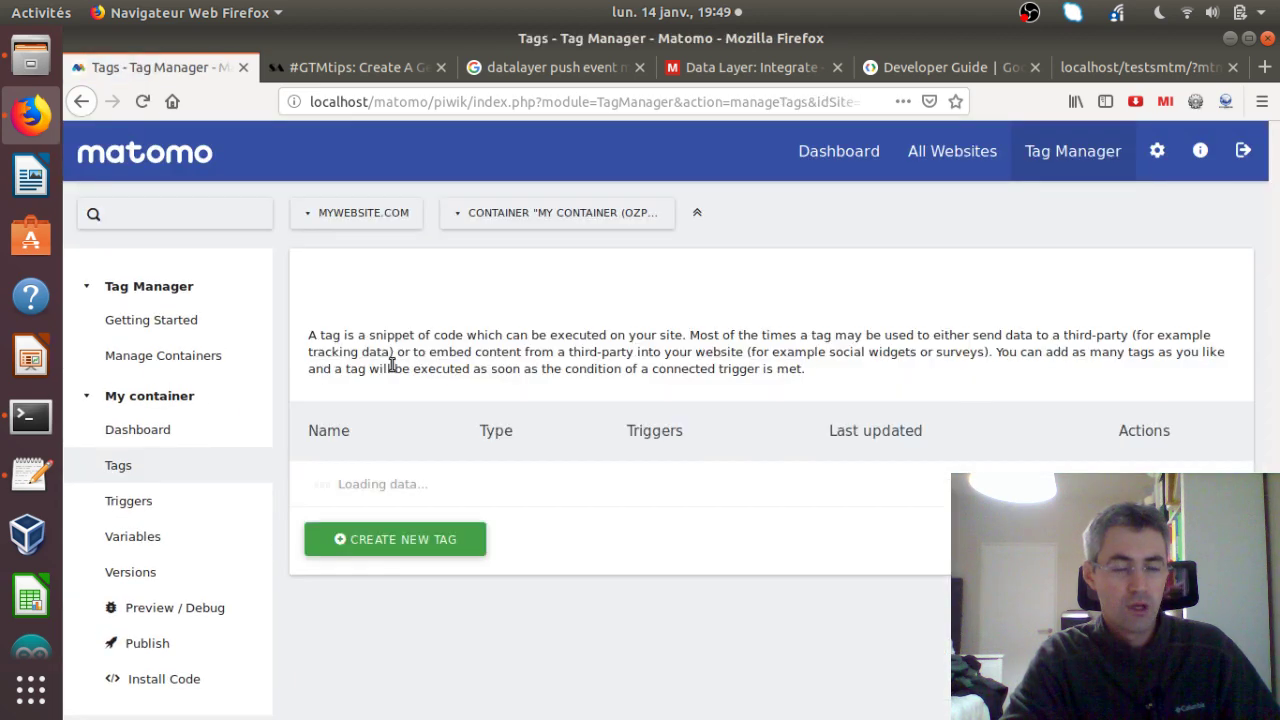
pyautogui.moveTo(308, 562); pyautogui.dragTo(403, 558)
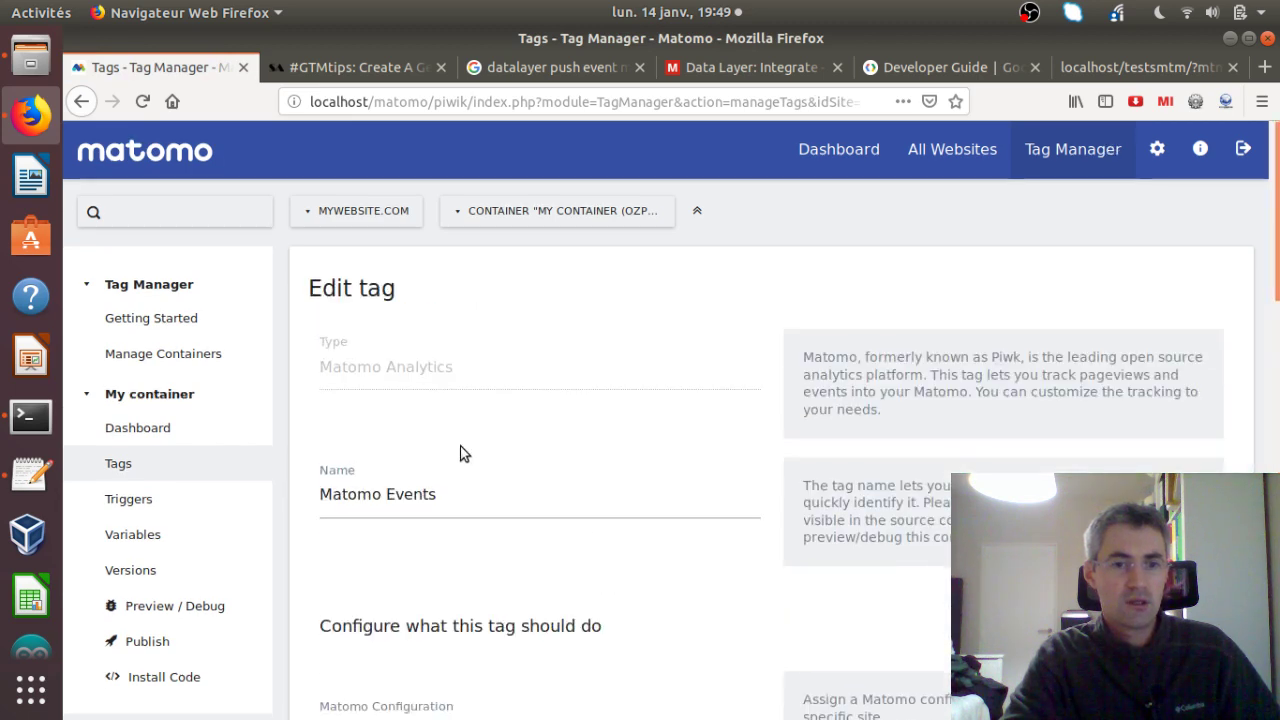
pyautogui.scroll(-4, 354, 357)
pyautogui.scroll(-4, 437, 374)
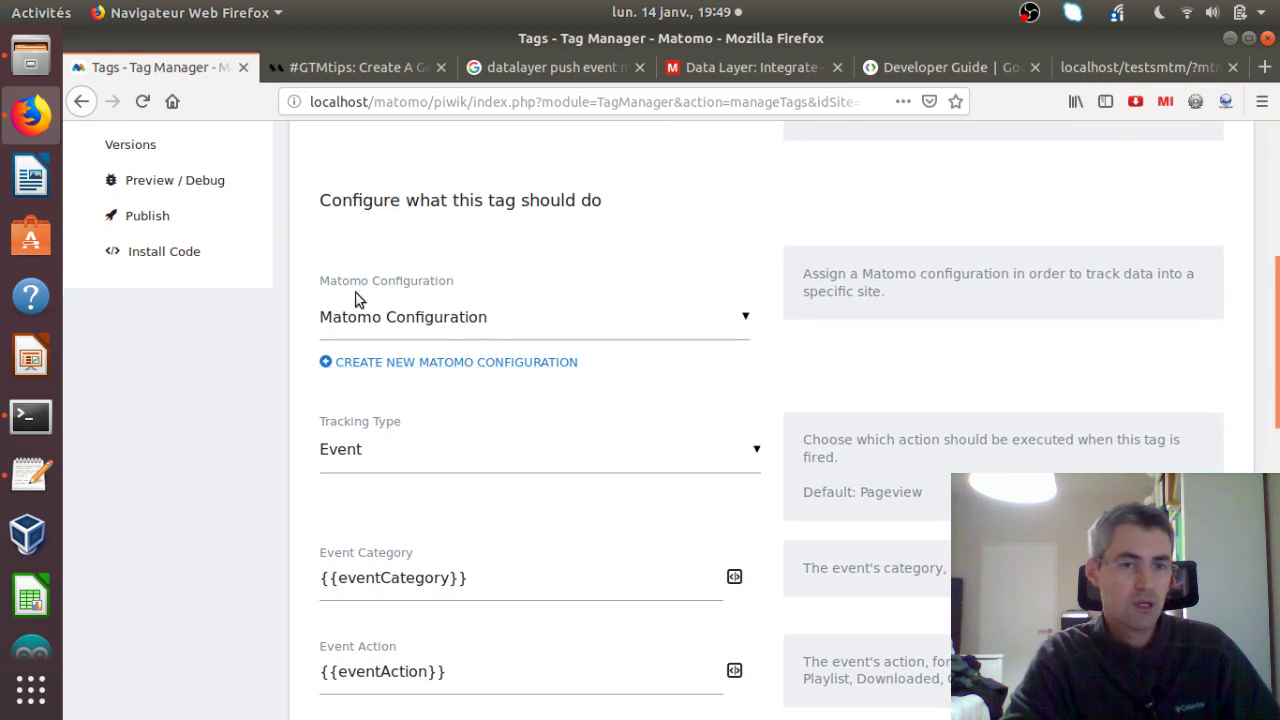
pyautogui.scroll(-4, 484, 375)
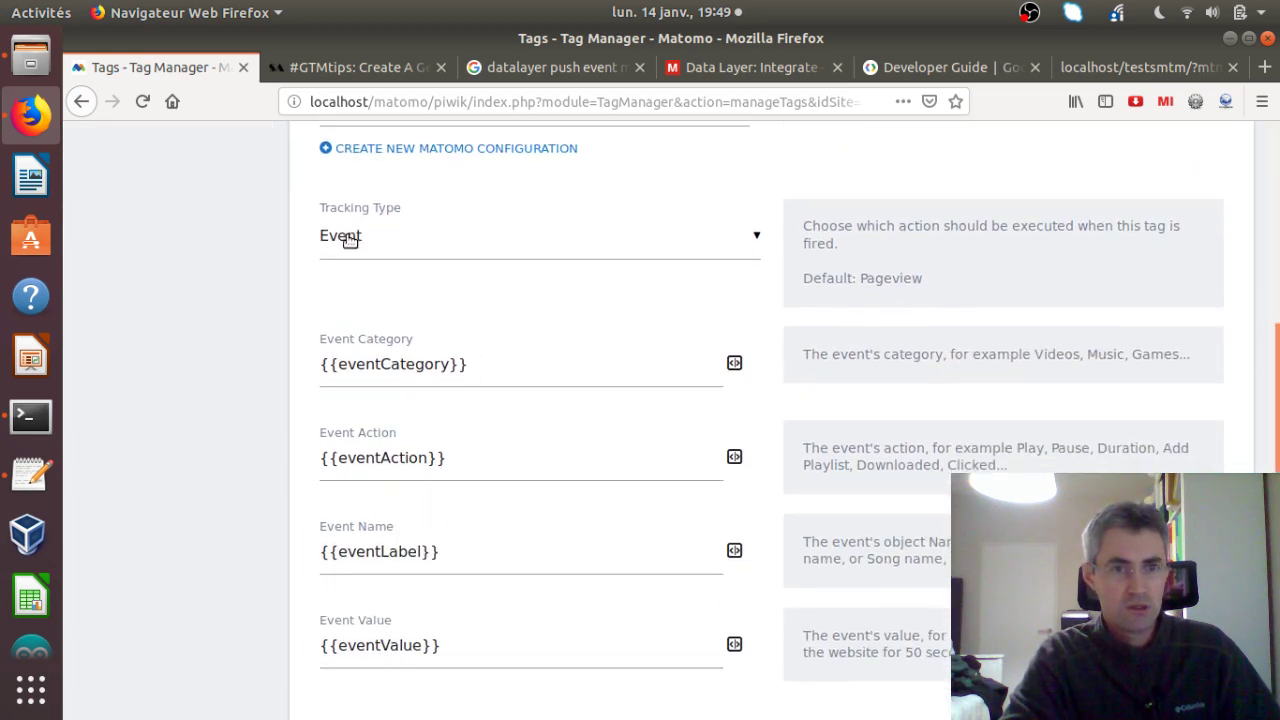
pyautogui.scroll(-2, 589, 363)
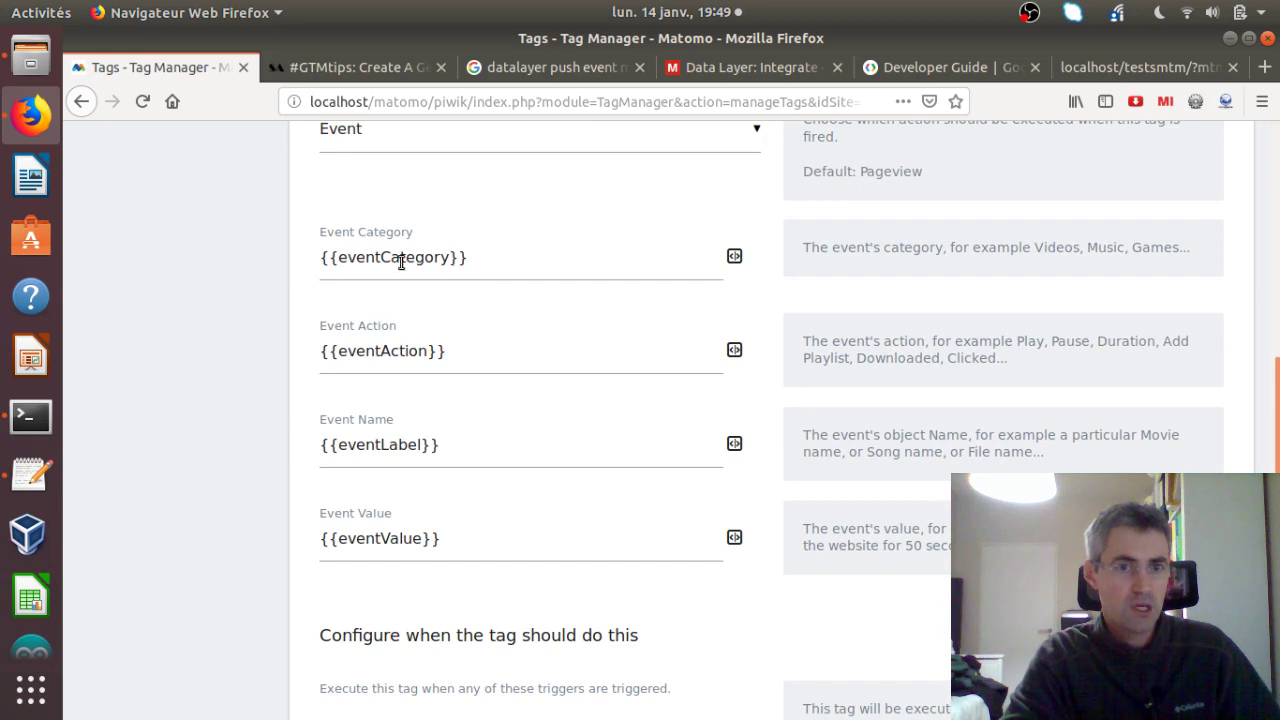
pyautogui.moveTo(468, 258); pyautogui.dragTo(315, 260)
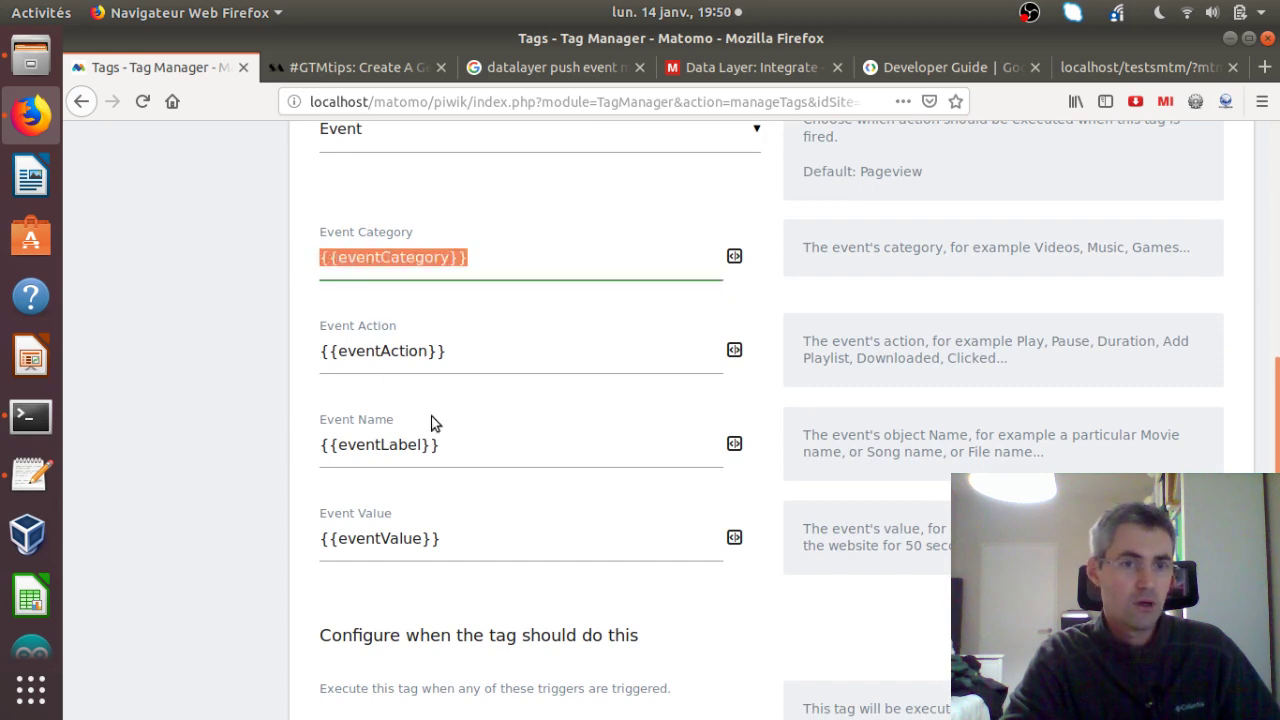
pyautogui.moveTo(450, 352); pyautogui.dragTo(315, 352)
pyautogui.scroll(-4, 400, 430)
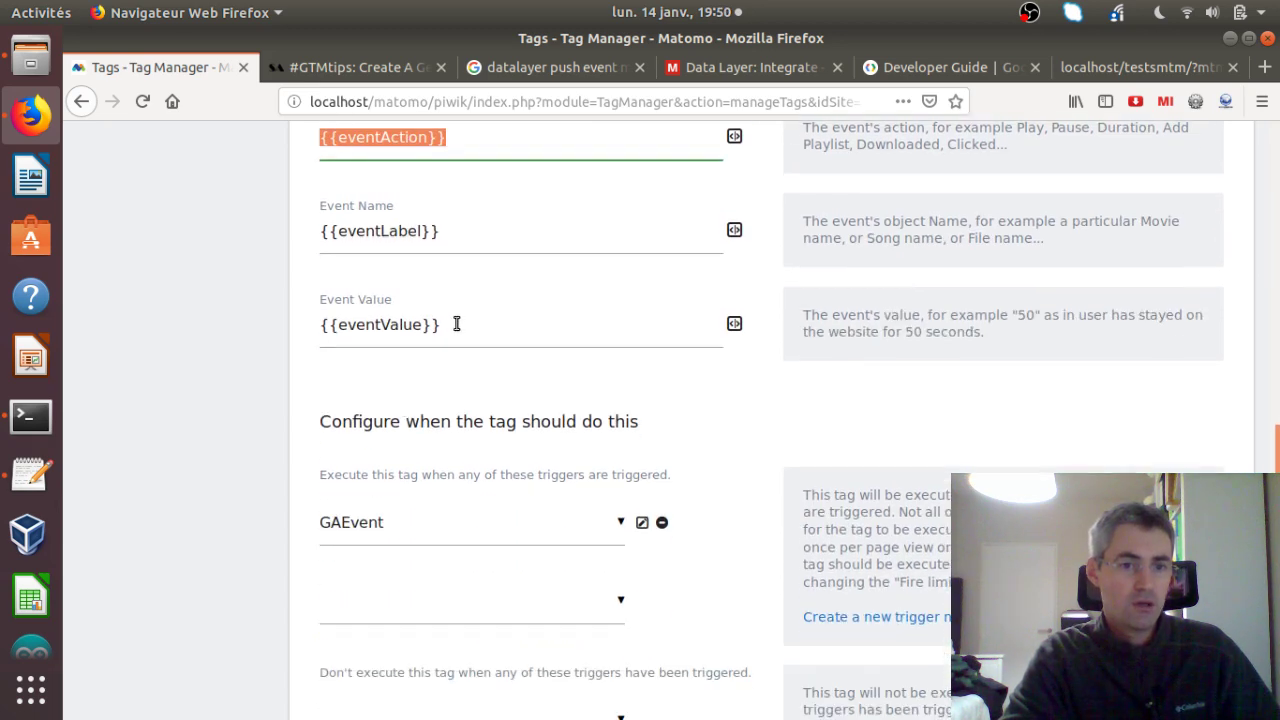
pyautogui.scroll(-3, 456, 323)
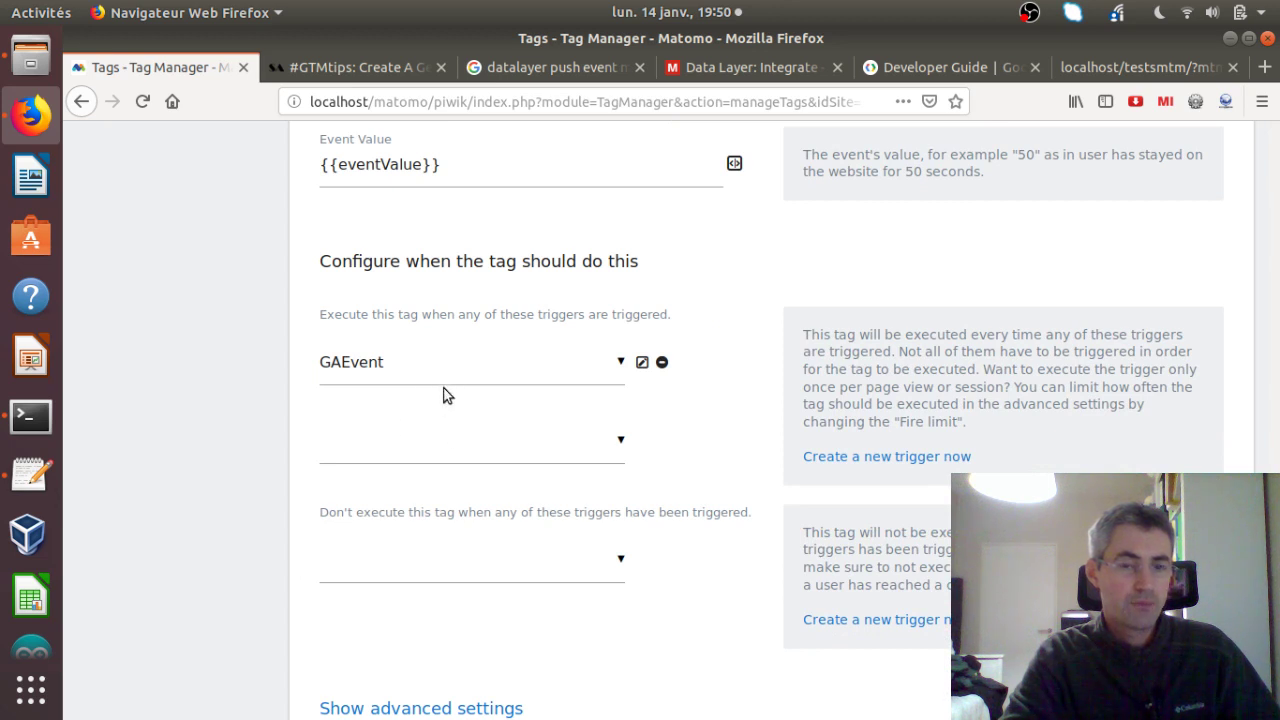
pyautogui.scroll(2, 464, 349)
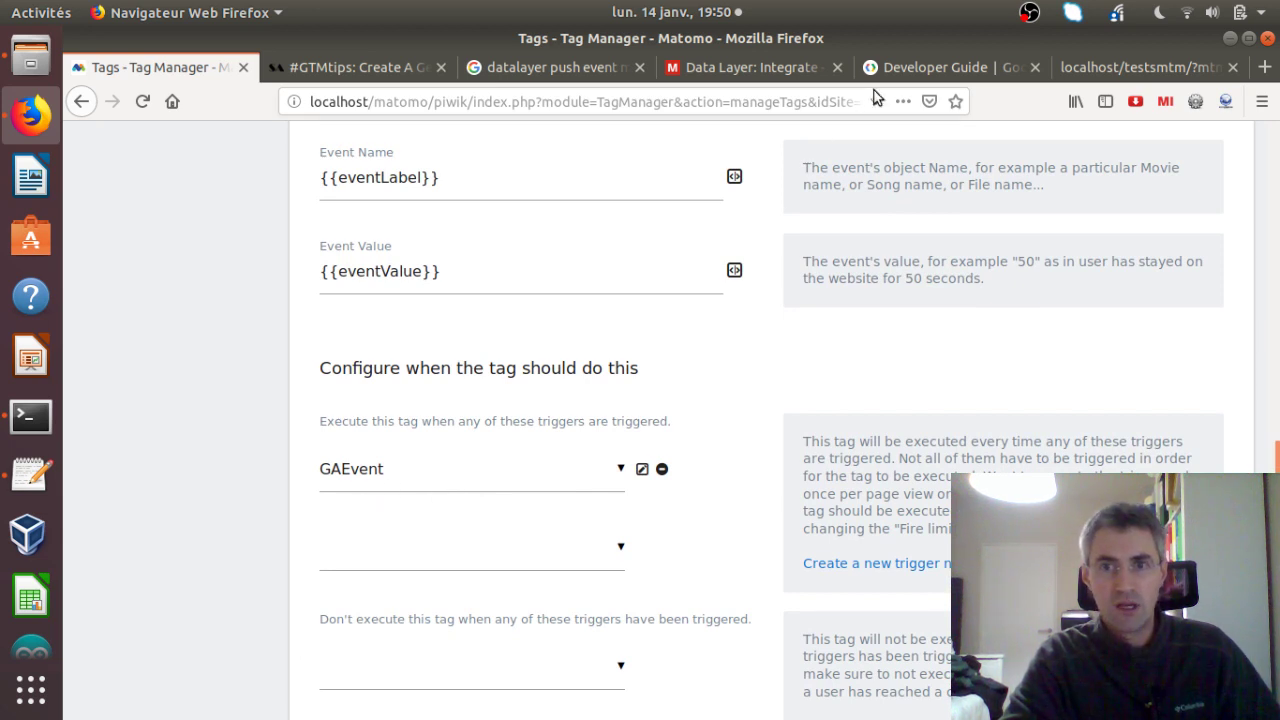
# Step: Examine the event property in the test page's source code and in the Matomo data layer guide's "Triggering an event" example
pyautogui.click(1062, 66)
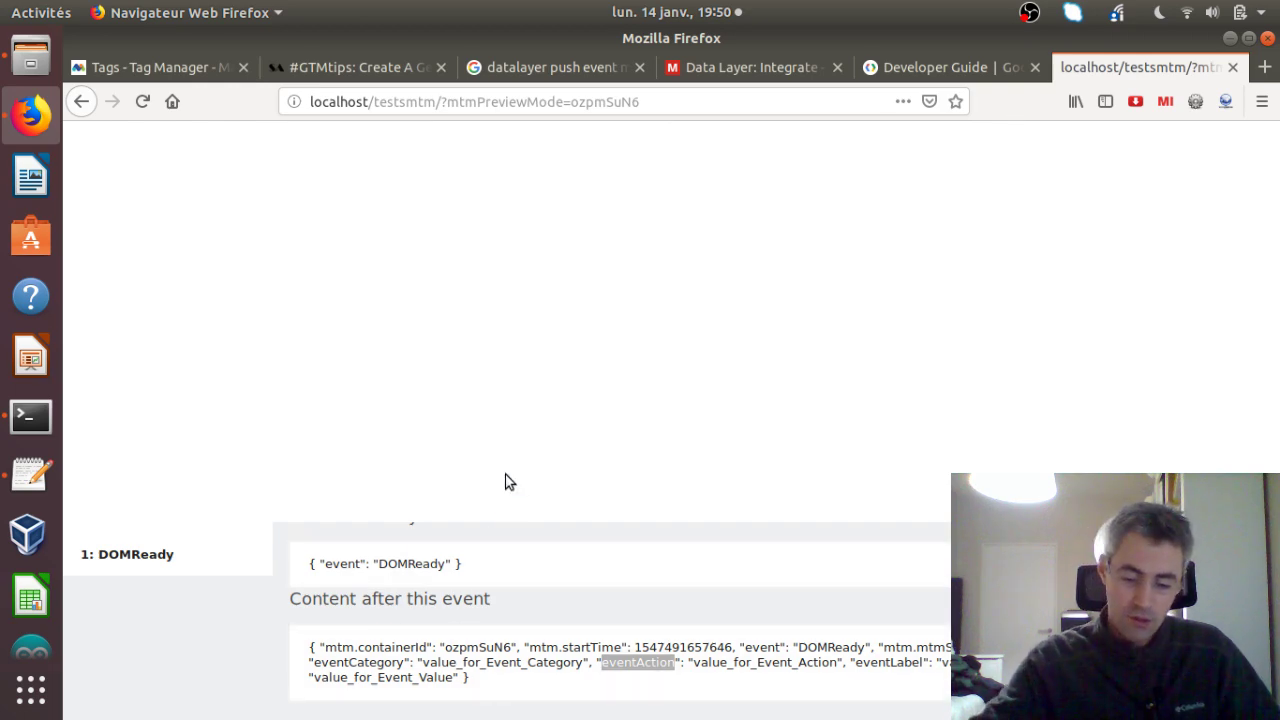
pyautogui.hotkey('ctrl', 'u')
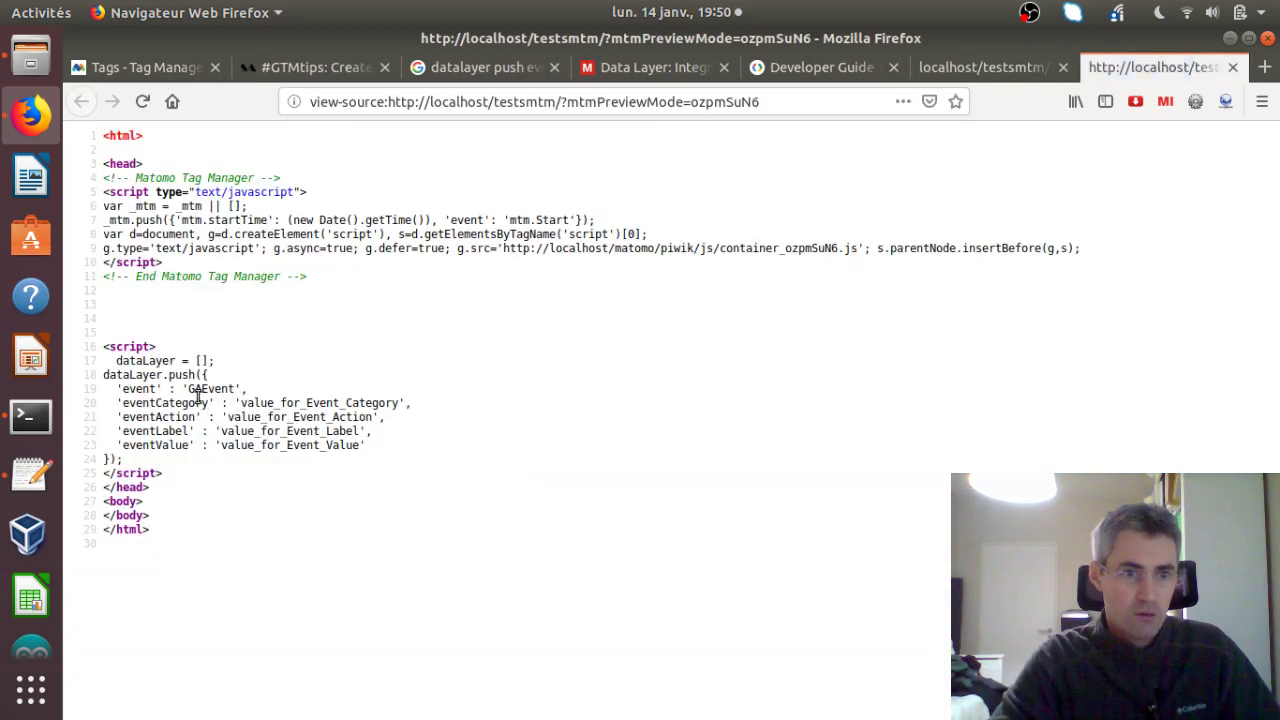
pyautogui.moveTo(184, 392); pyautogui.dragTo(241, 394)
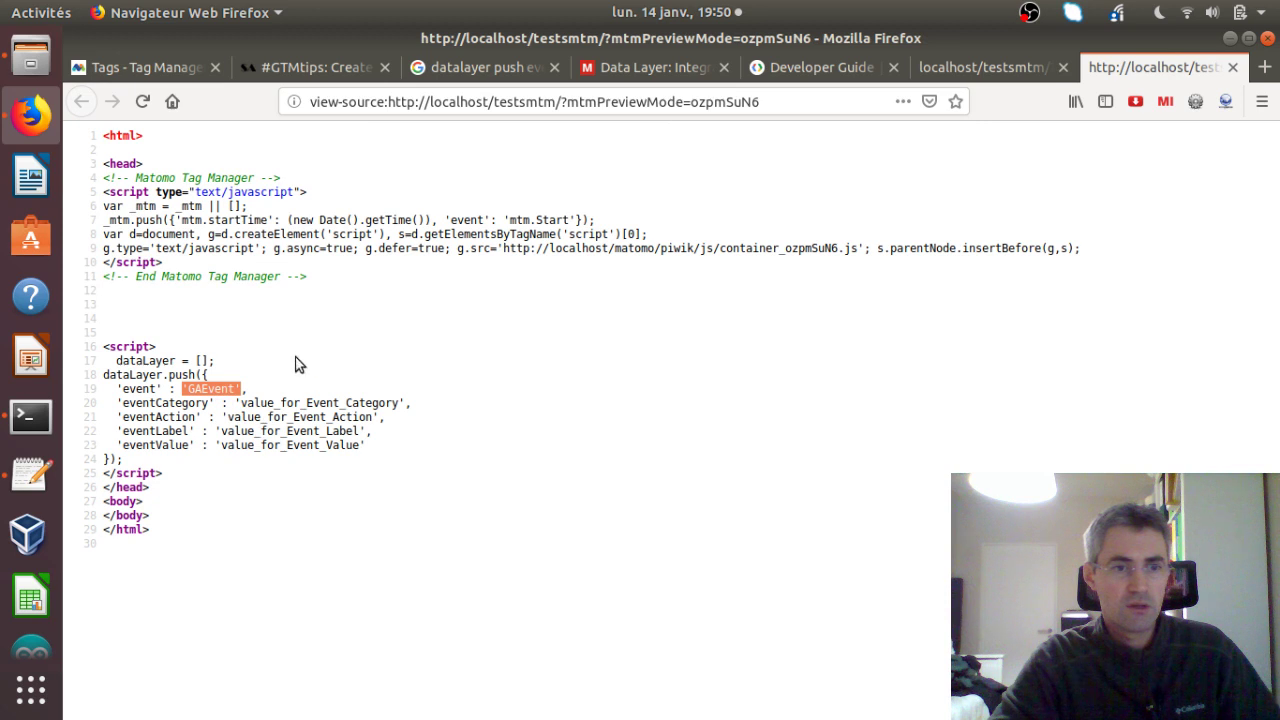
pyautogui.moveTo(157, 390); pyautogui.dragTo(122, 393)
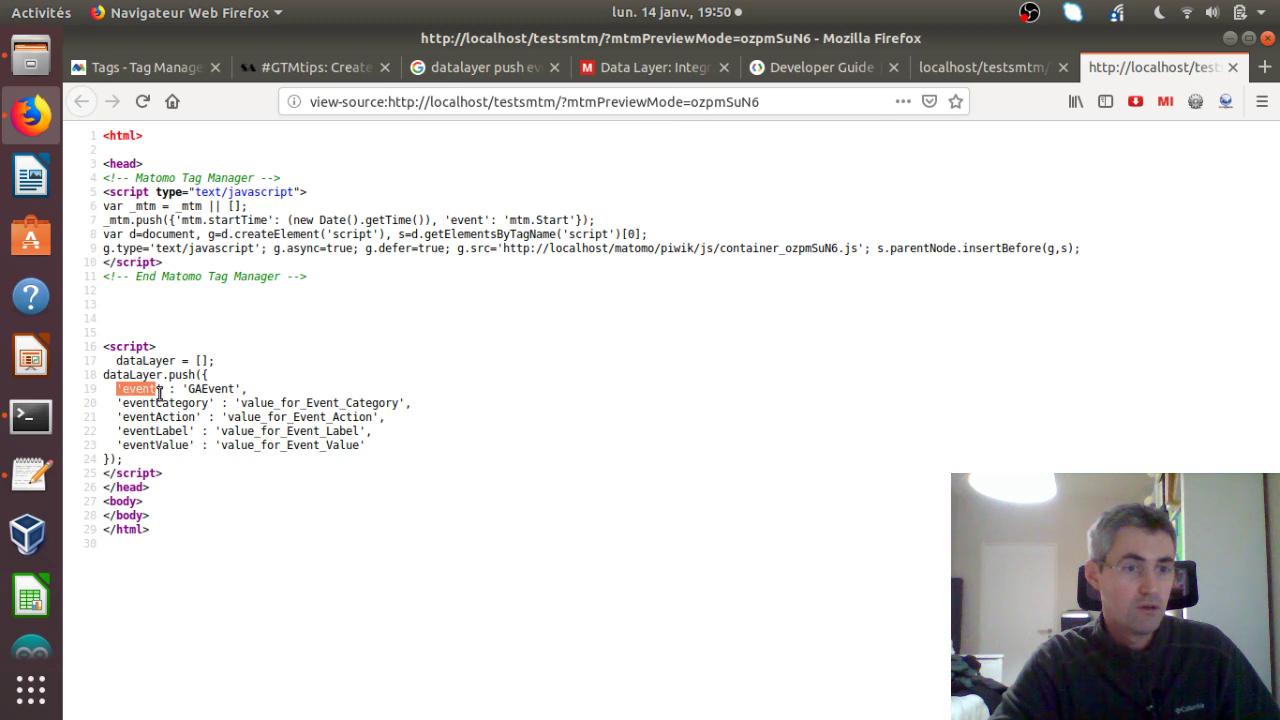
pyautogui.click(652, 67)
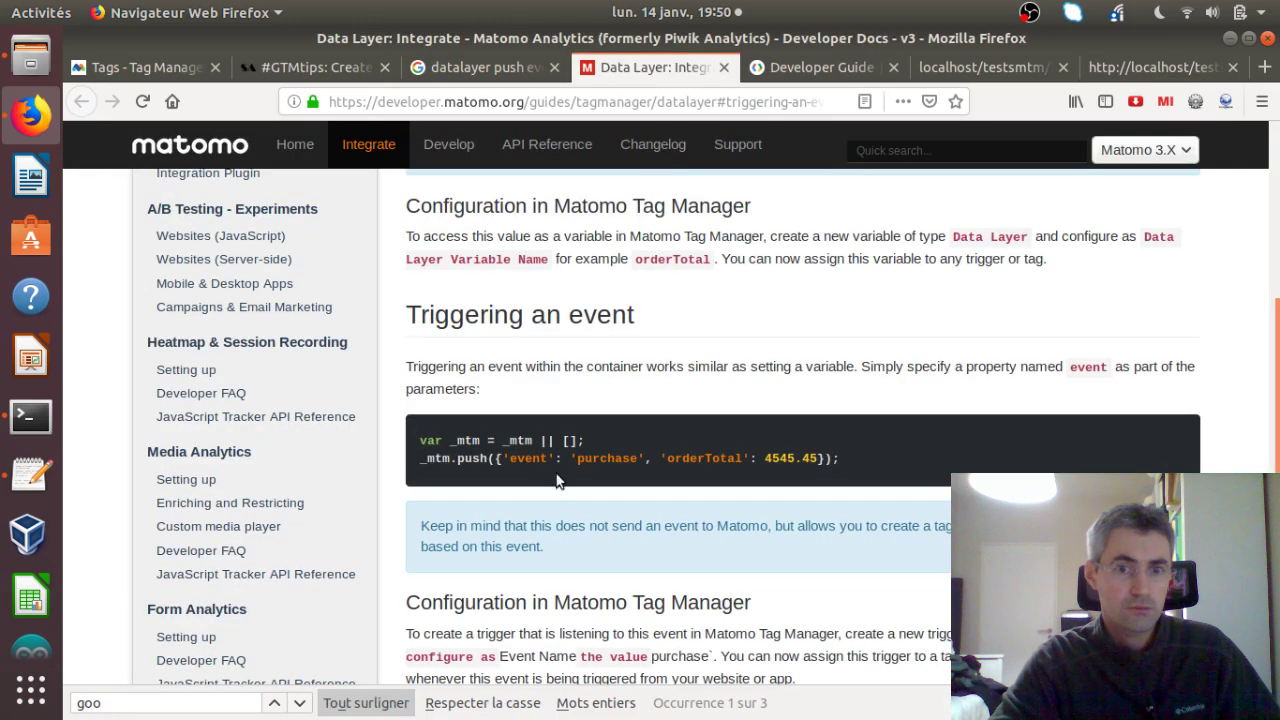
pyautogui.moveTo(501, 458); pyautogui.dragTo(549, 456)
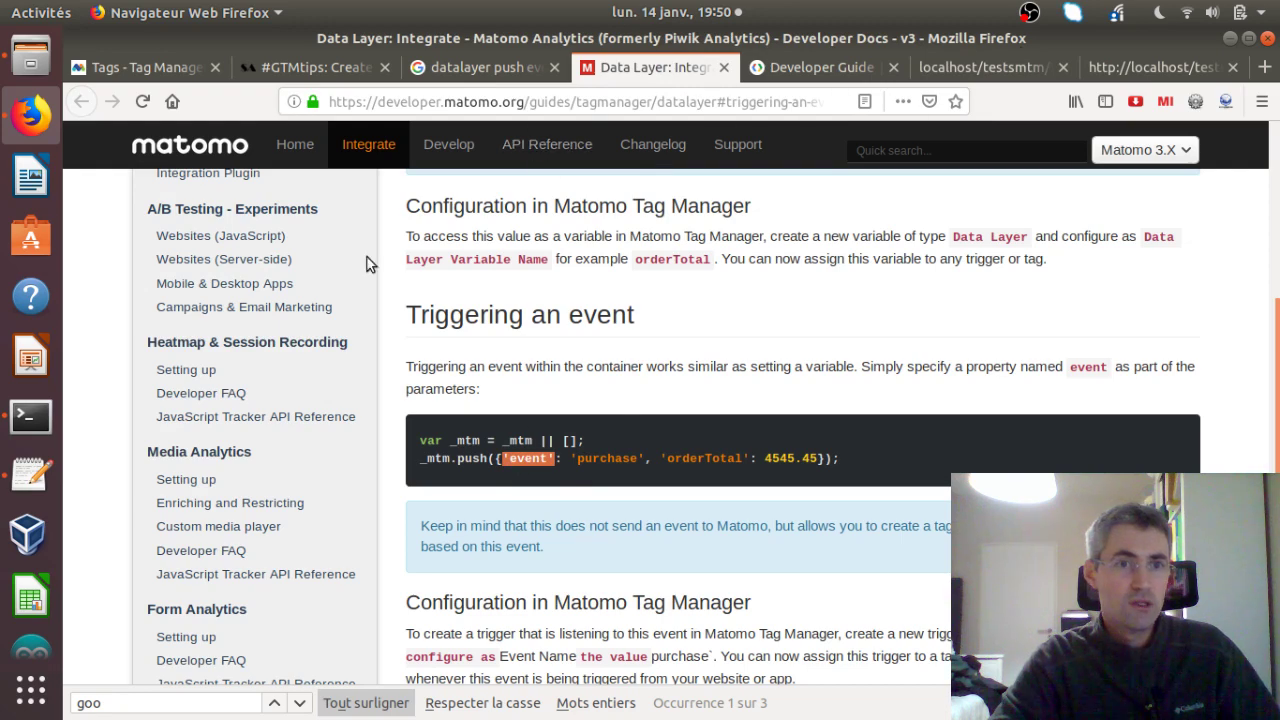
# Step: Return to the Matomo container and open its GAEvent custom event trigger for editing
pyautogui.click(150, 70)
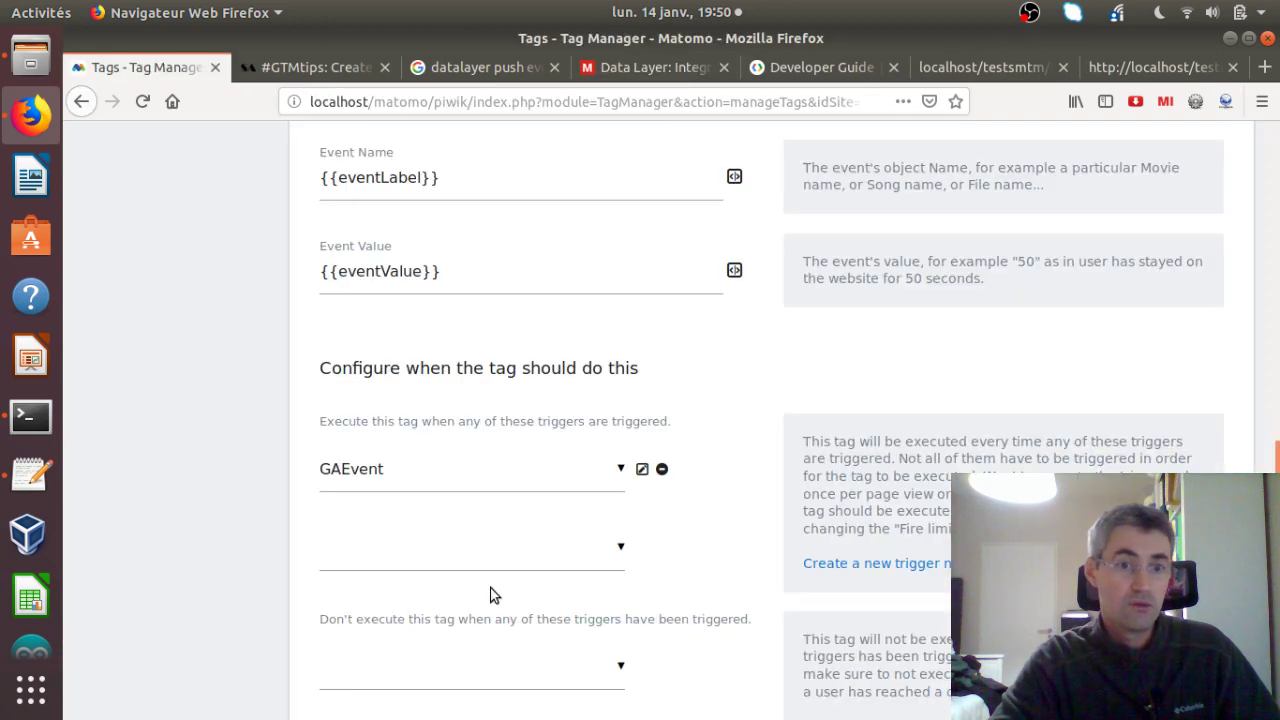
pyautogui.scroll(10, 490, 590)
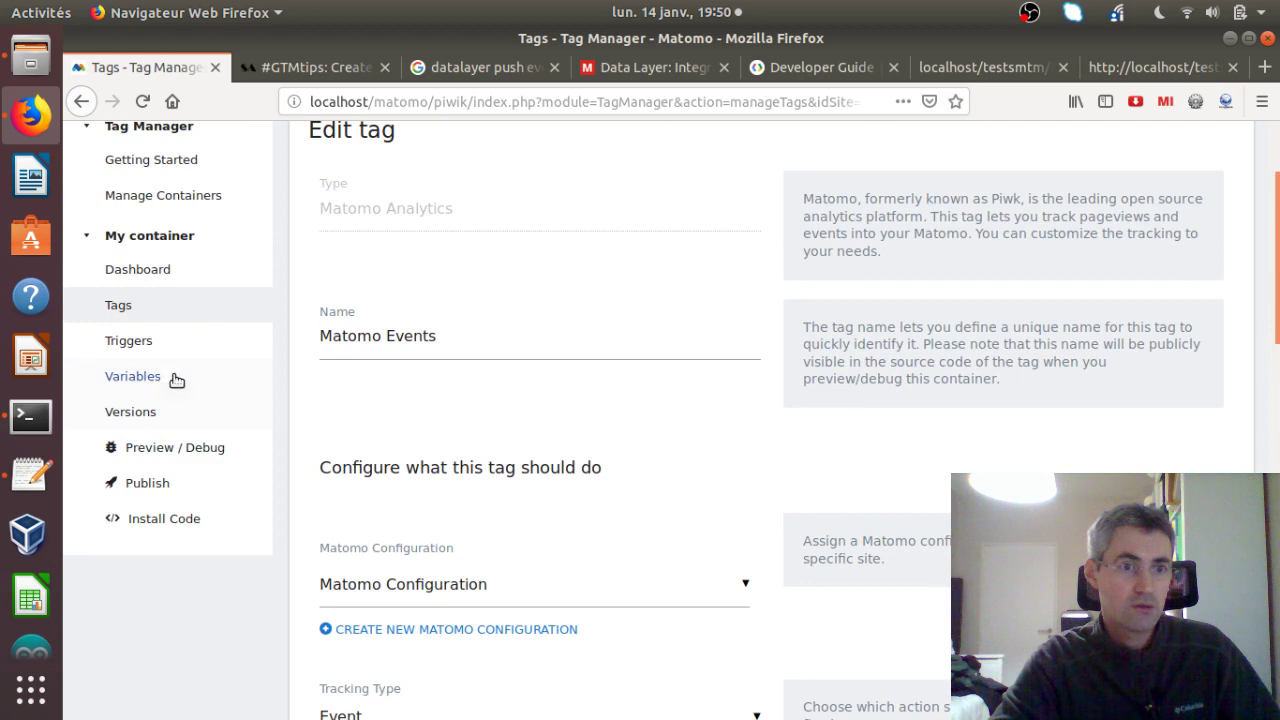
pyautogui.click(172, 354)
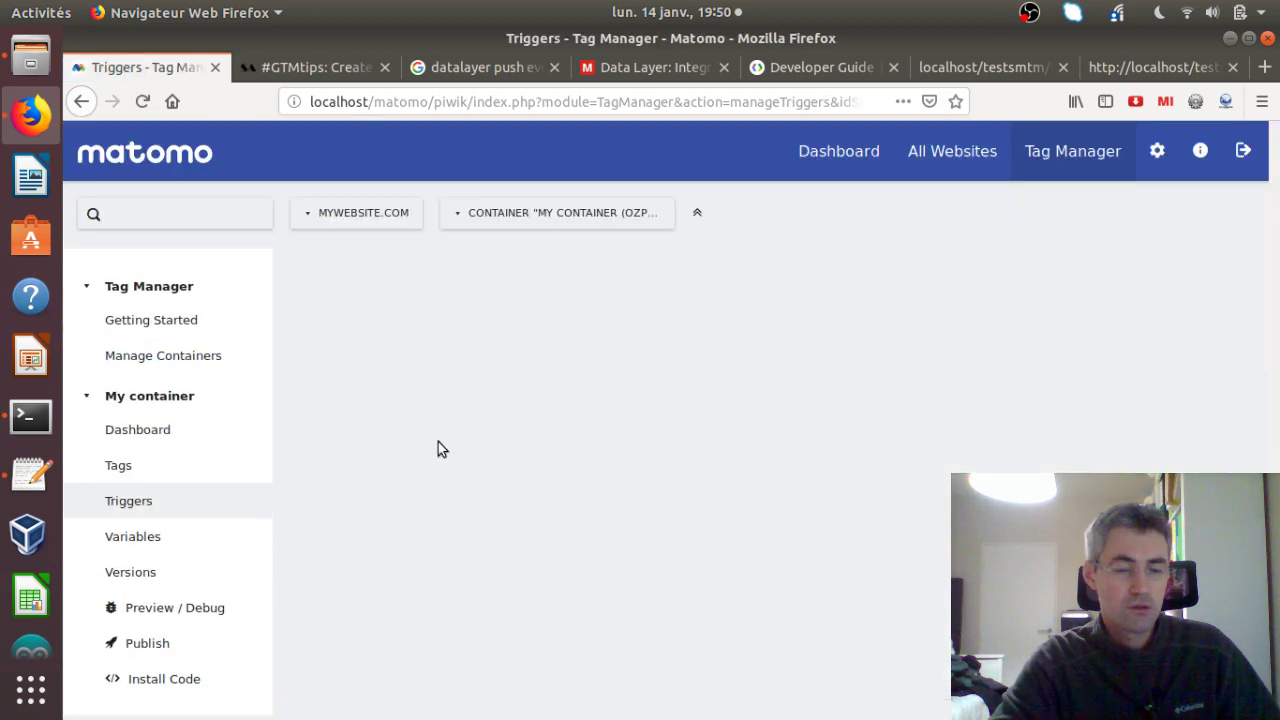
pyautogui.scroll(-2, 405, 491)
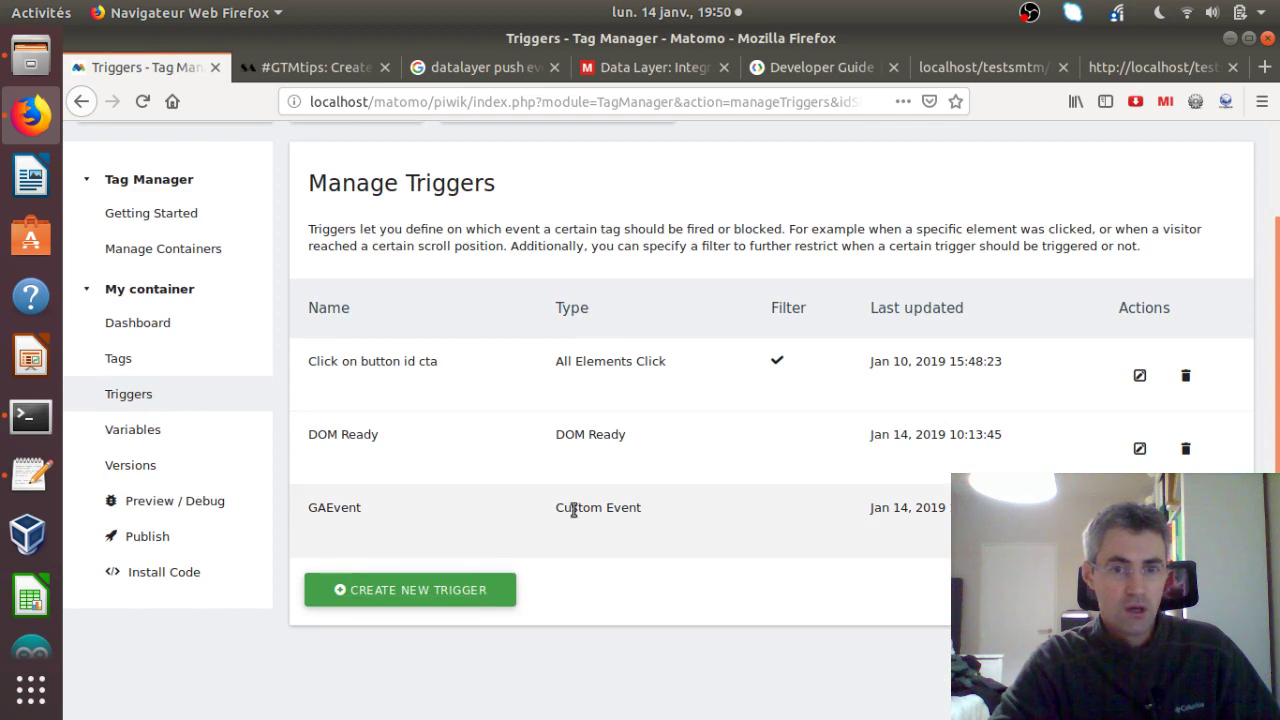
pyautogui.moveTo(582, 509); pyautogui.dragTo(636, 509)
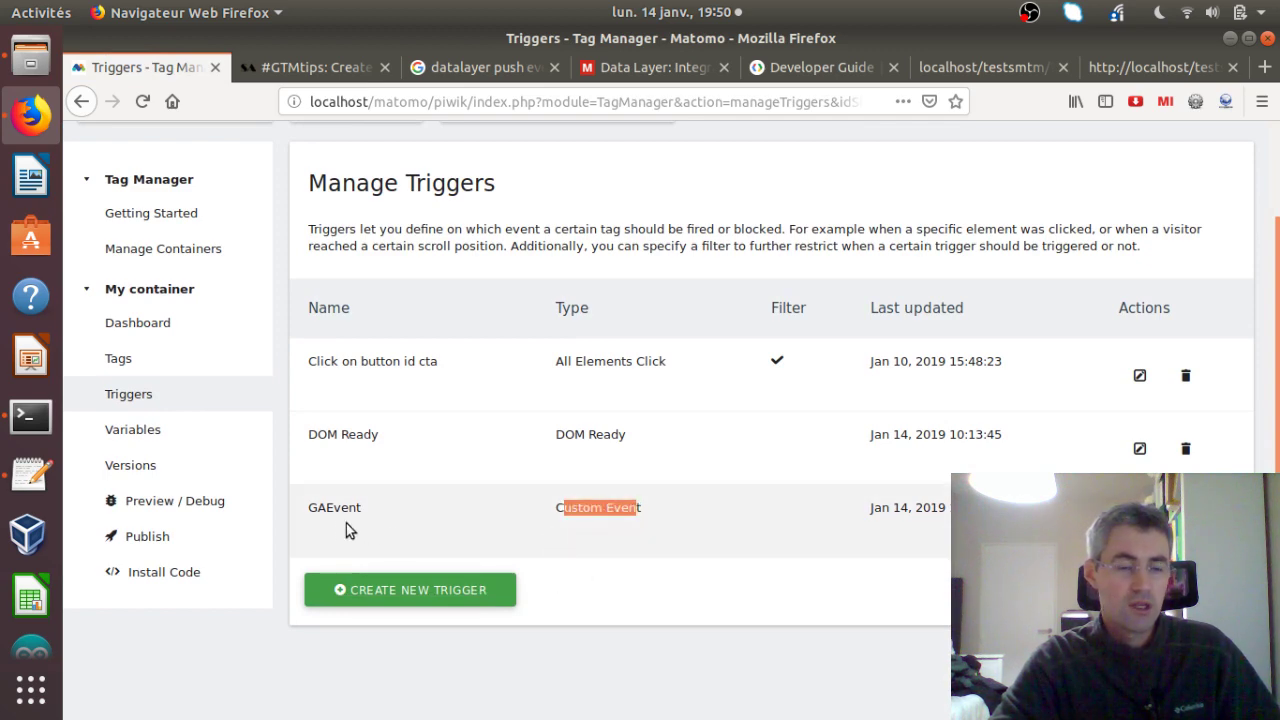
pyautogui.click(716, 505)
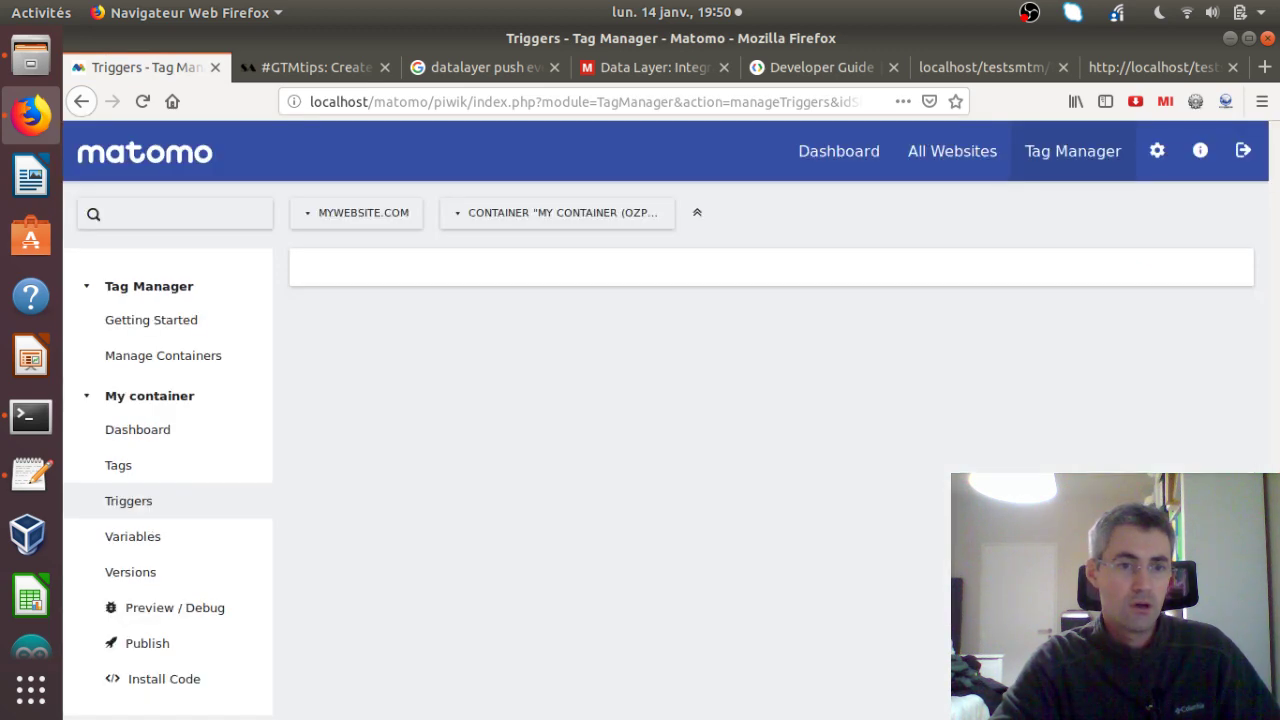
# Step: Change both the trigger's name and its event name to MTMEvent
pyautogui.scroll(-5, 399, 564)
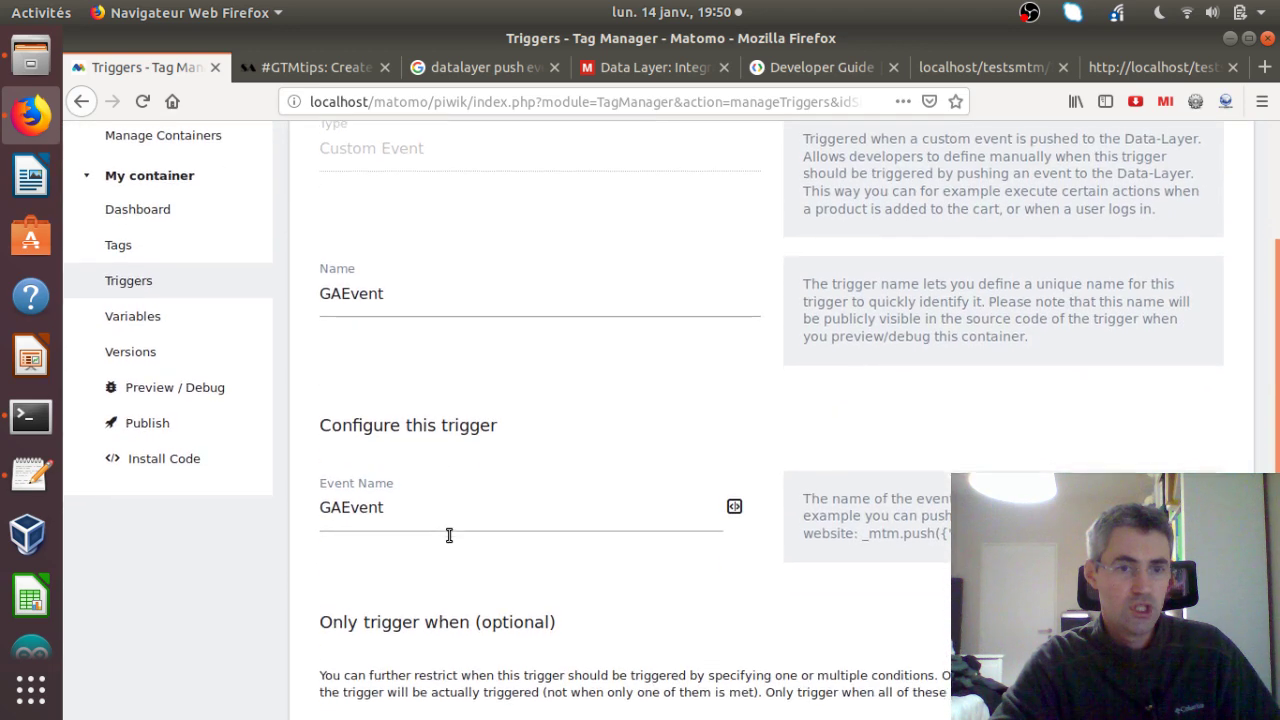
pyautogui.scroll(2, 470, 560)
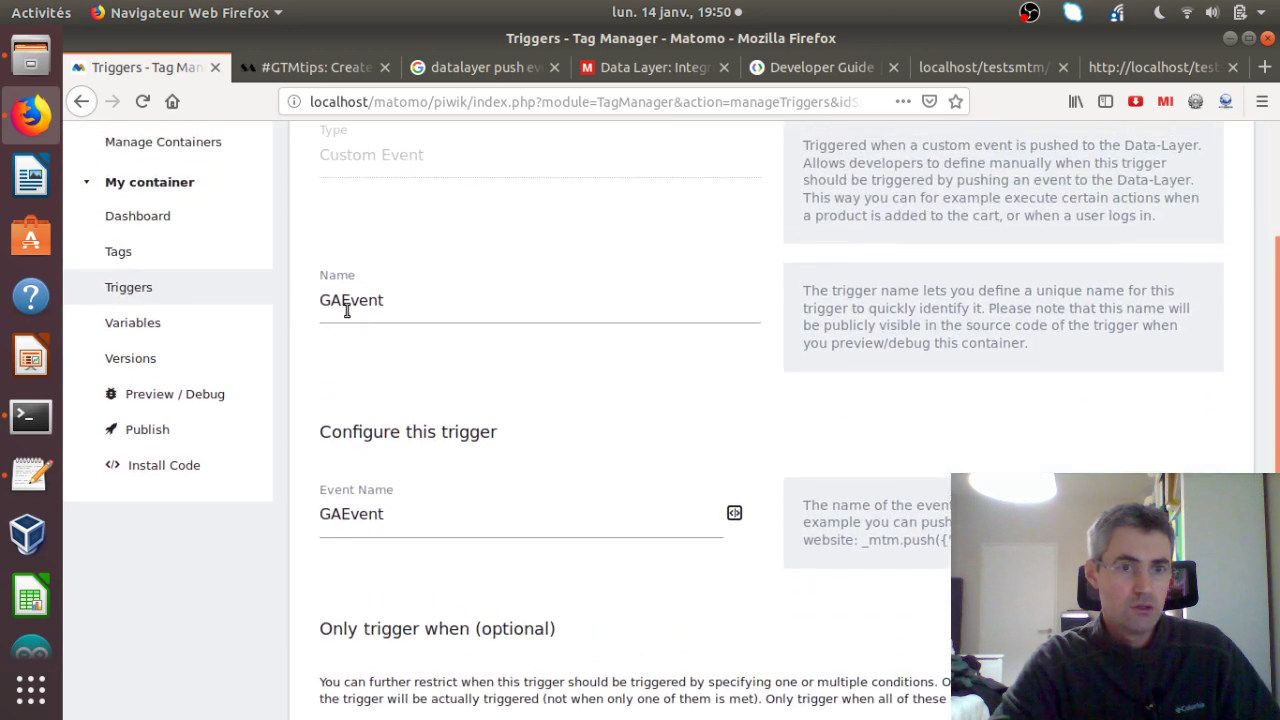
pyautogui.moveTo(341, 307); pyautogui.dragTo(317, 305)
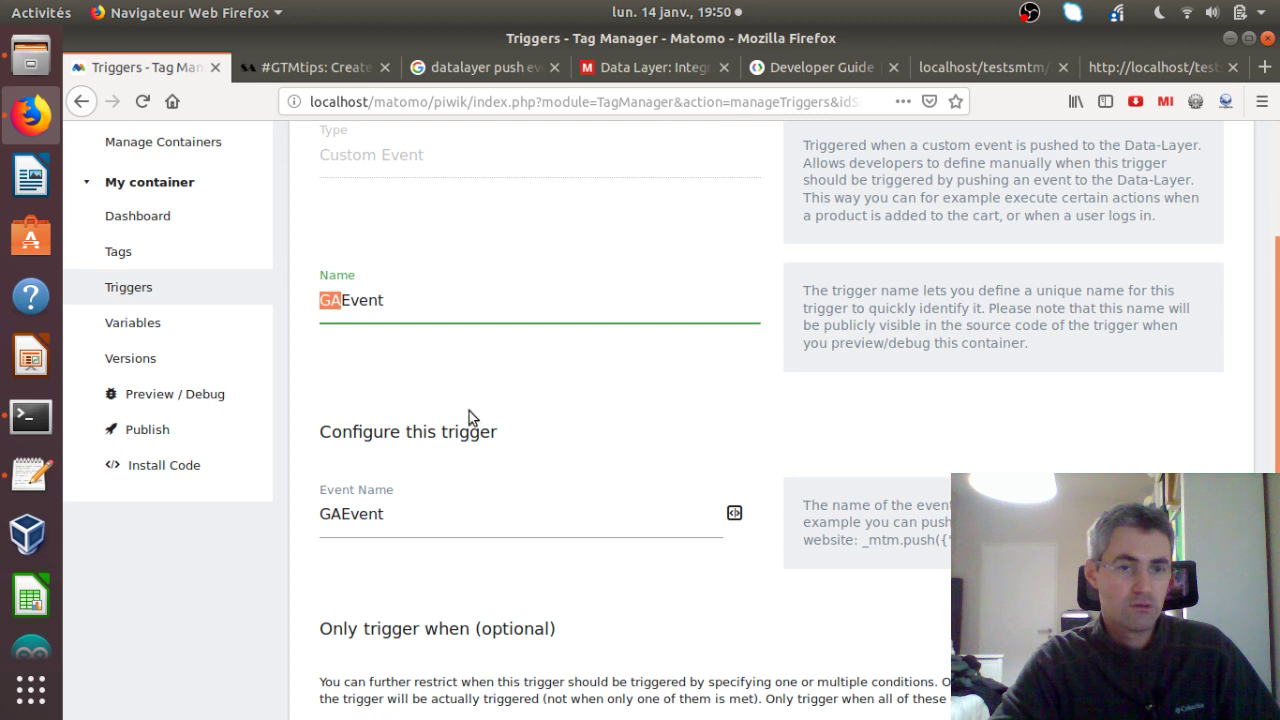
pyautogui.write('M')
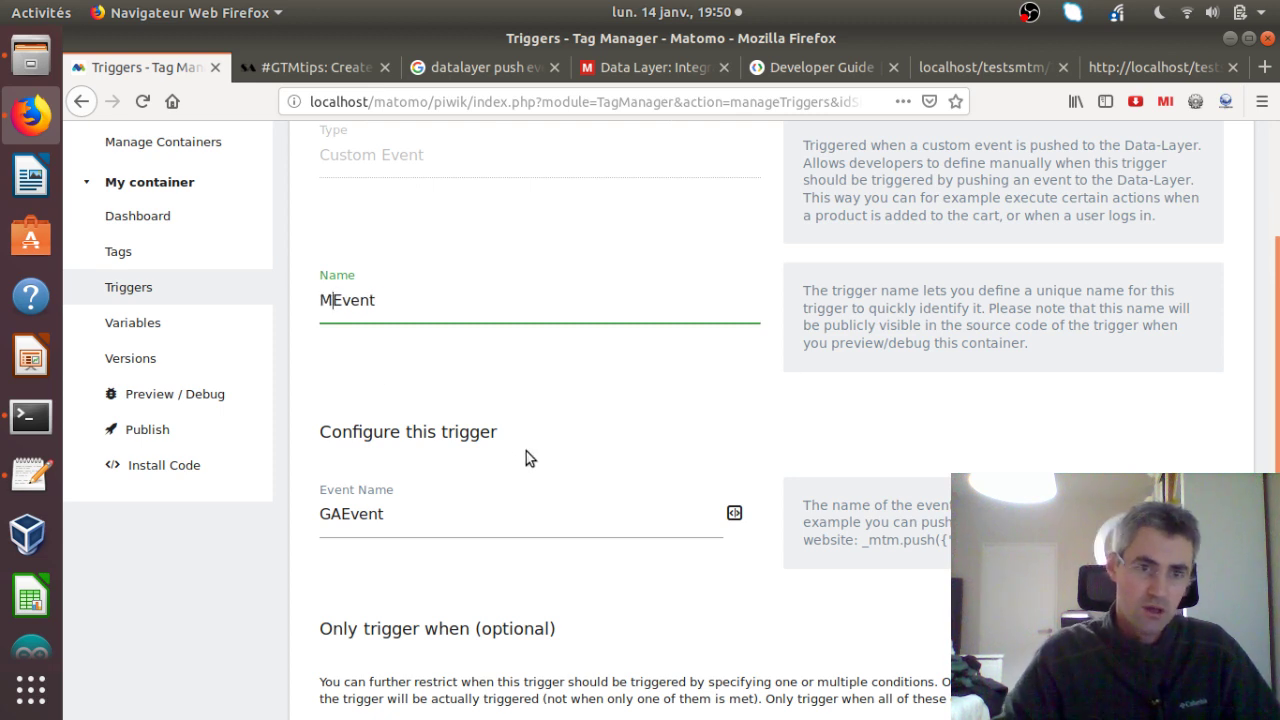
pyautogui.write('TM')
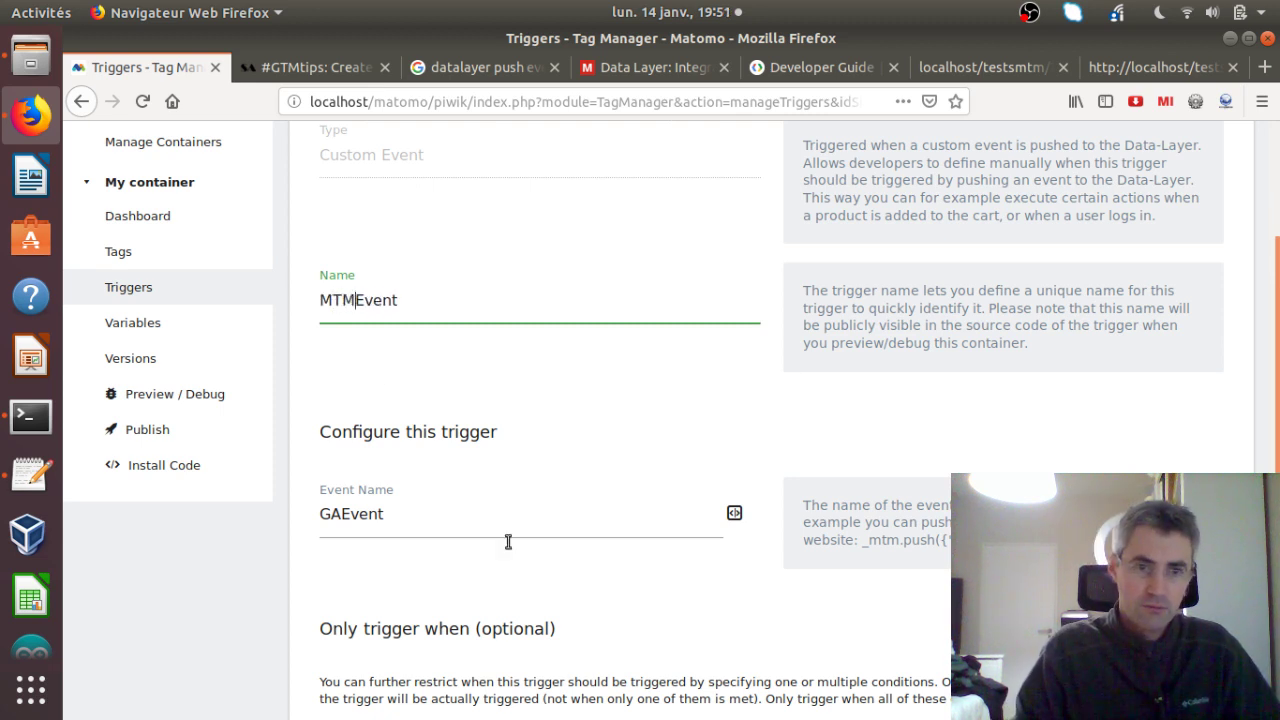
pyautogui.moveTo(344, 523); pyautogui.dragTo(321, 527)
pyautogui.write('M')
pyautogui.write('TM')
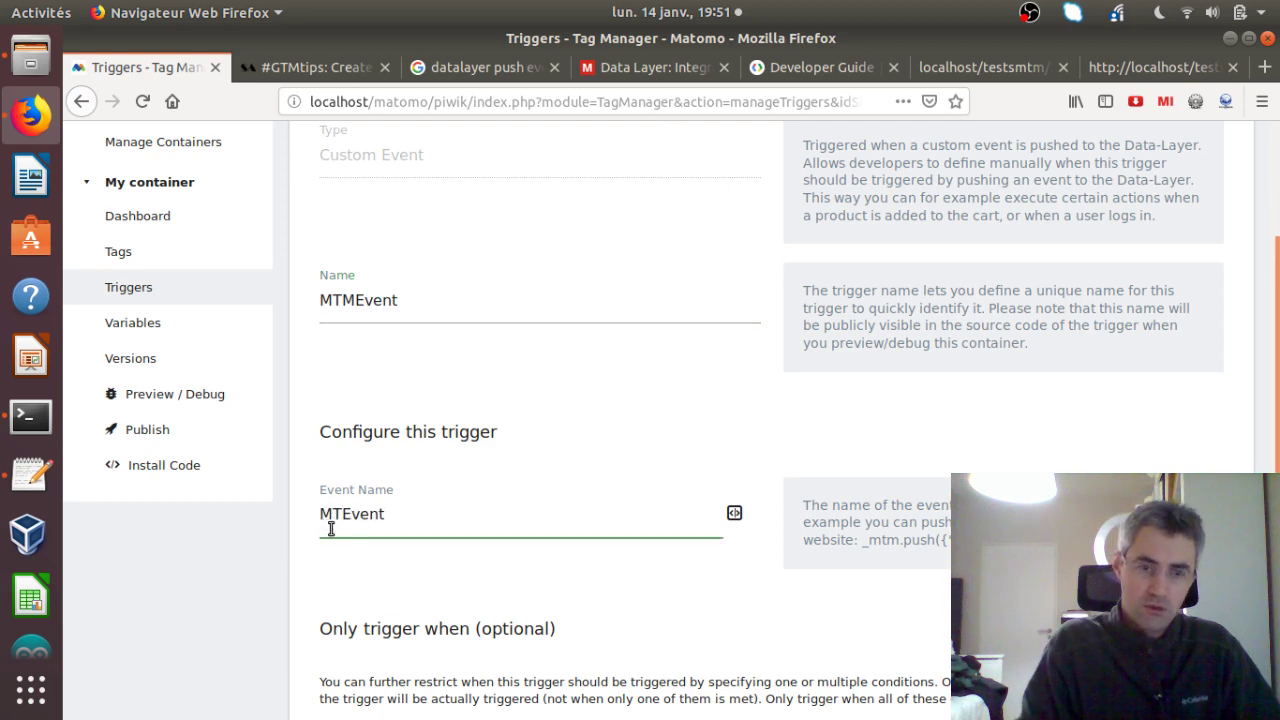
# Step: Check the trigger's name, event name and optional conditions, and save the updated trigger
pyautogui.scroll(-2, 456, 447)
pyautogui.scroll(-6, 480, 494)
pyautogui.scroll(3, 374, 537)
pyautogui.scroll(5, 411, 428)
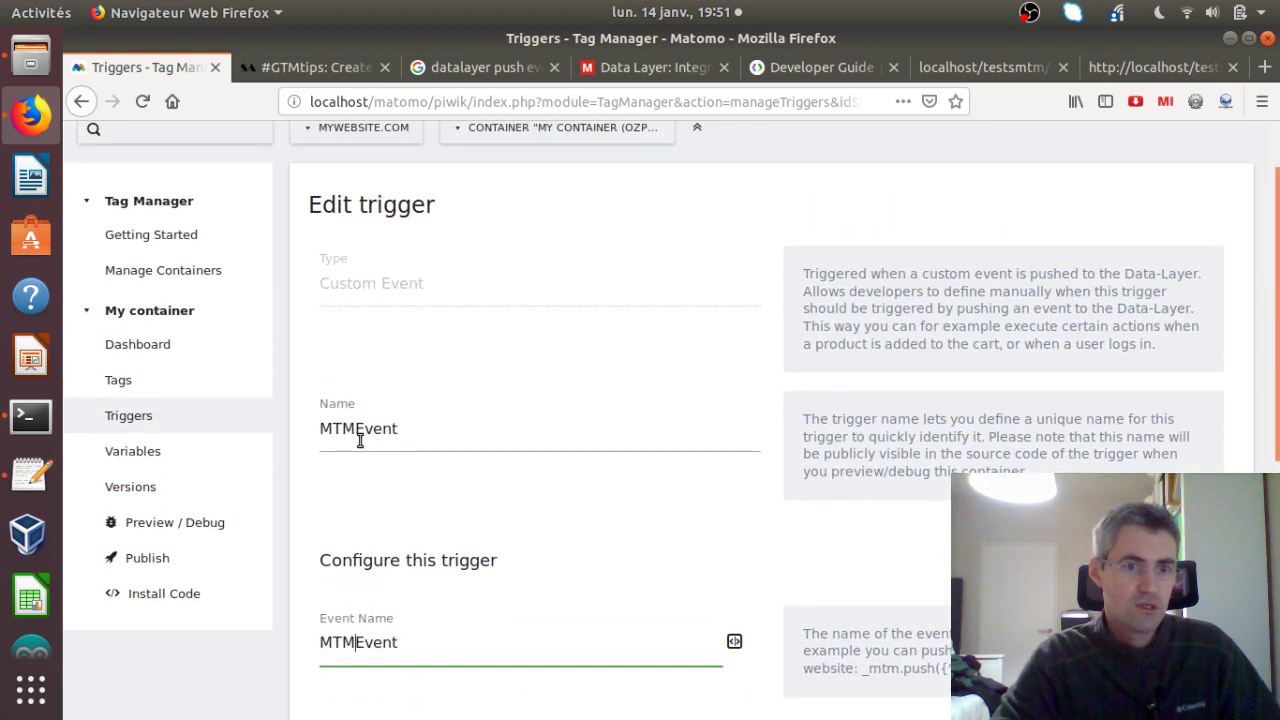
pyautogui.moveTo(400, 428); pyautogui.dragTo(313, 428)
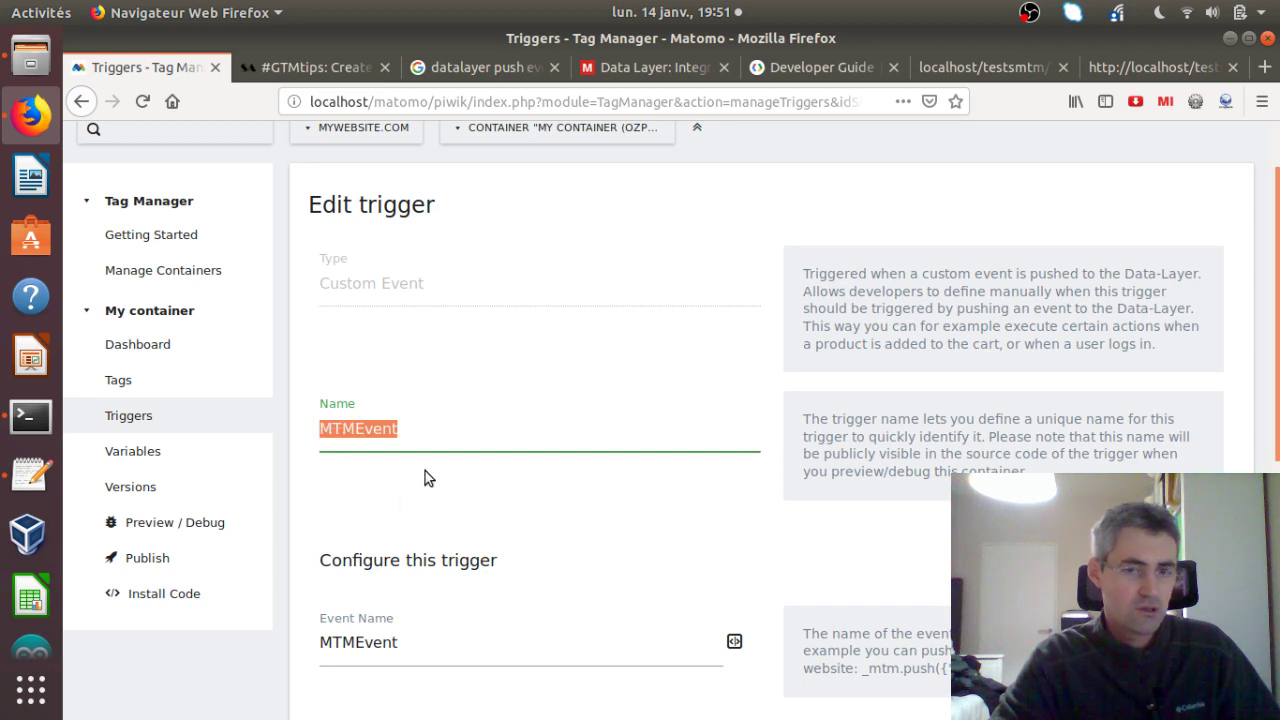
pyautogui.scroll(-5, 459, 414)
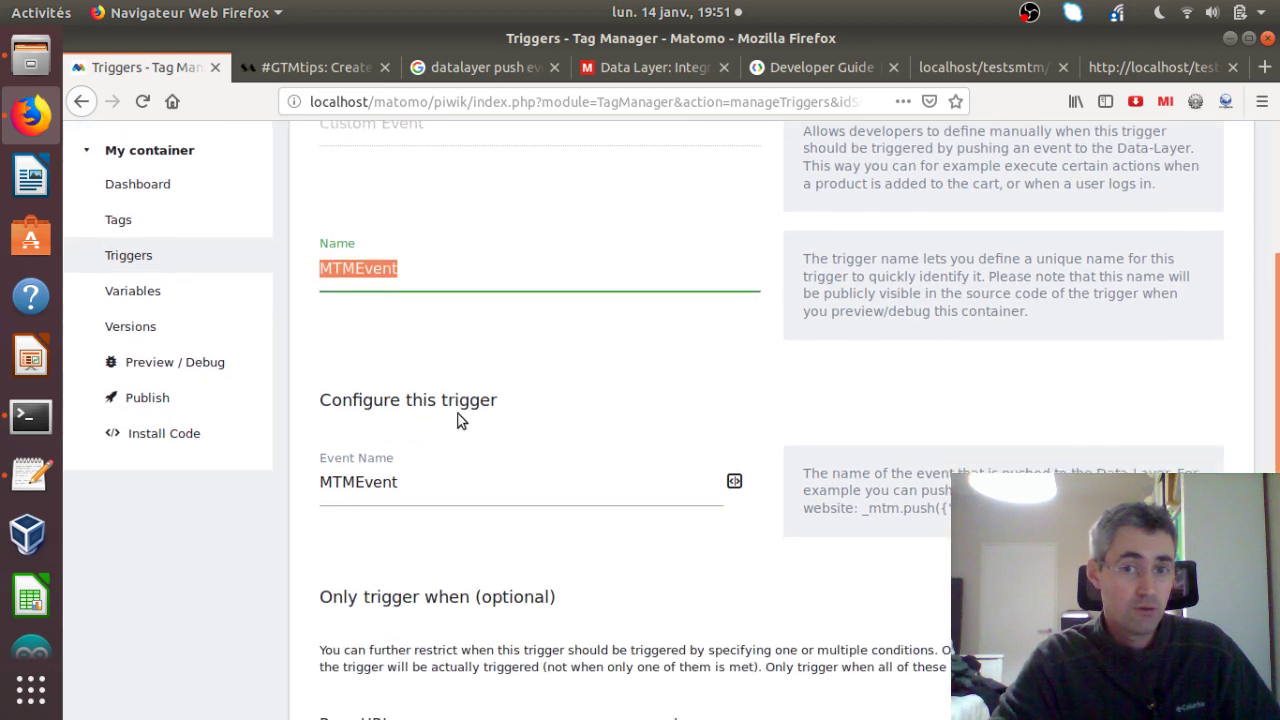
pyautogui.moveTo(404, 390); pyautogui.dragTo(335, 393)
pyautogui.scroll(-4, 371, 443)
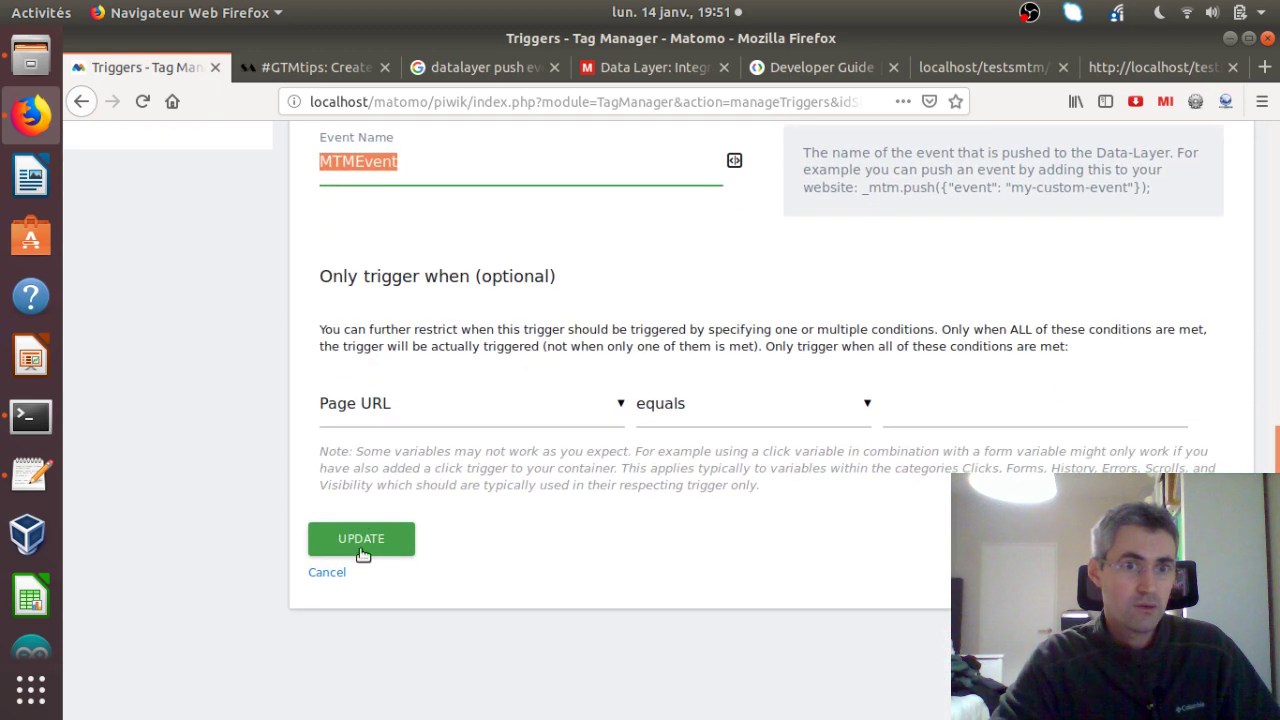
pyautogui.click(366, 545)
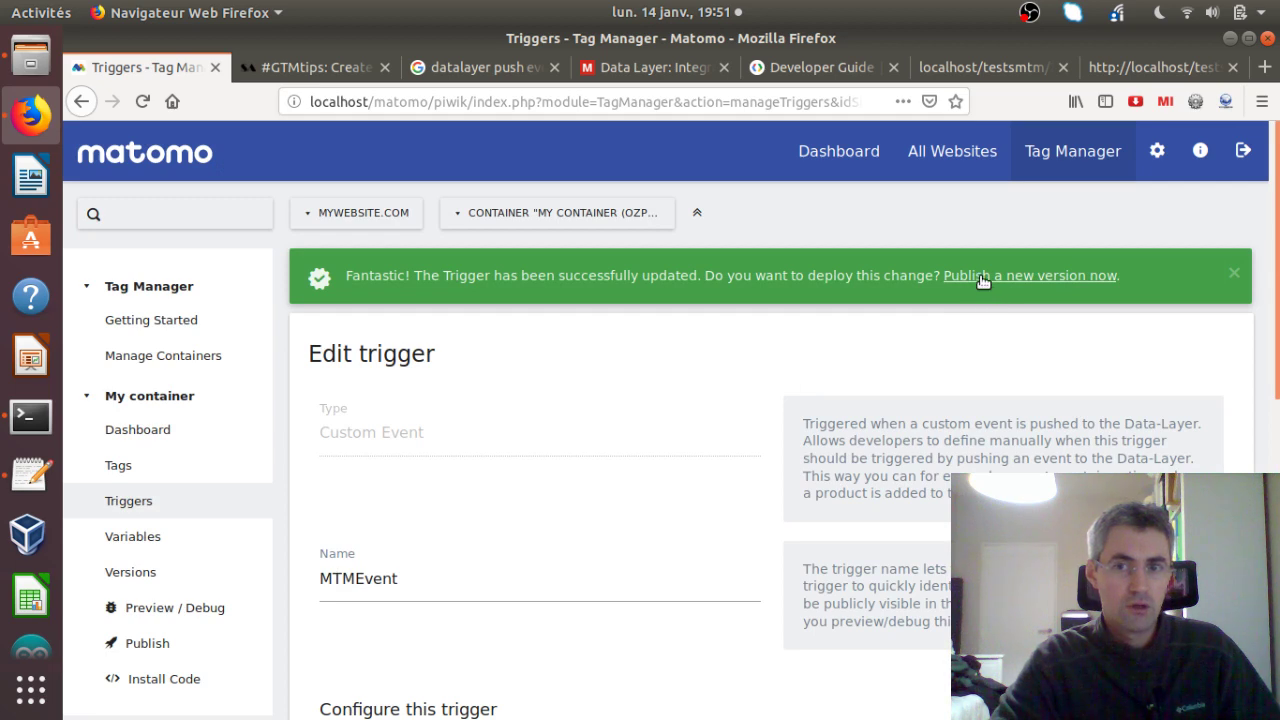
# Step: Create a new container version named MTMevent and publish it to the Live environment
pyautogui.click(983, 276)
pyautogui.click(412, 312)
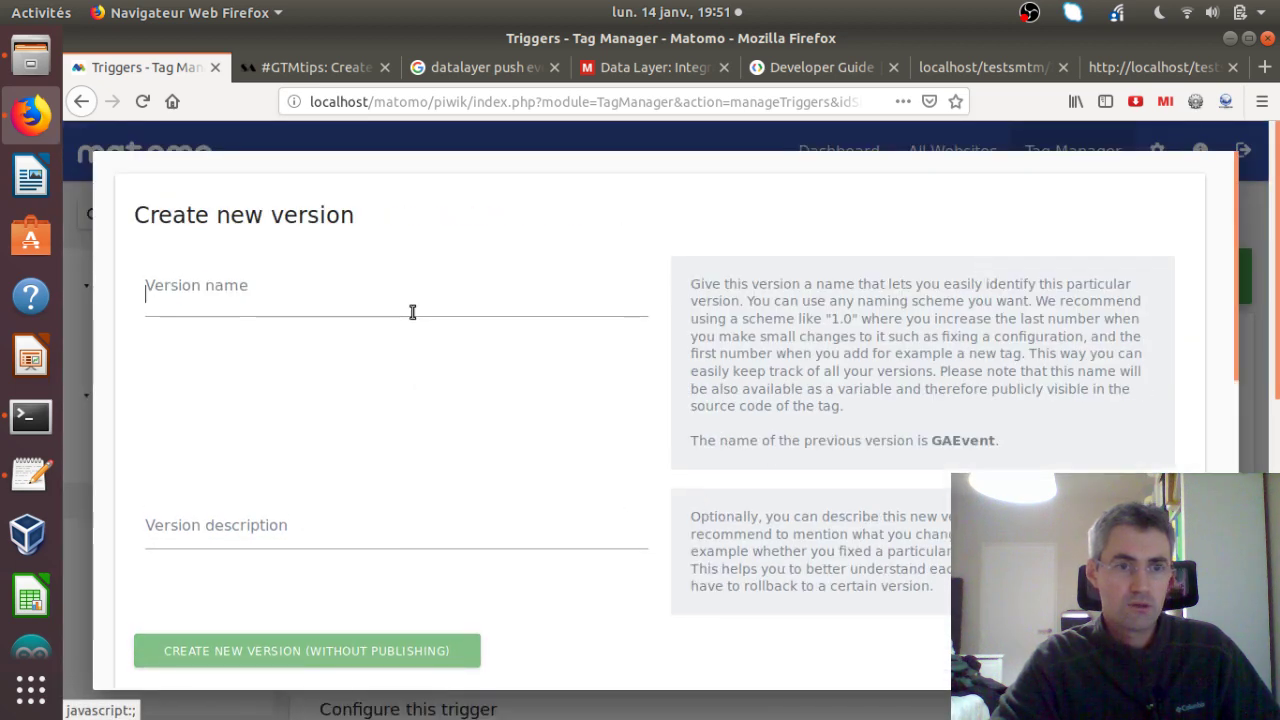
pyautogui.write('MTMevent')
pyautogui.scroll(-5, 480, 450)
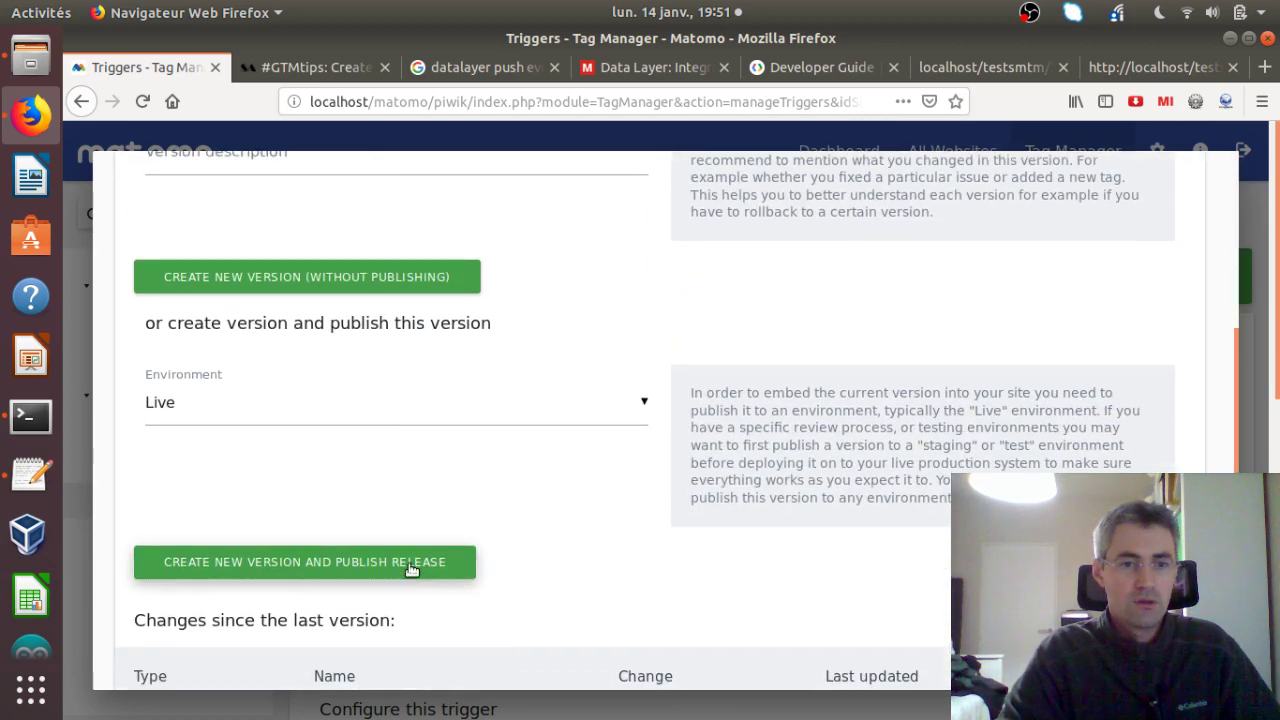
pyautogui.click(412, 564)
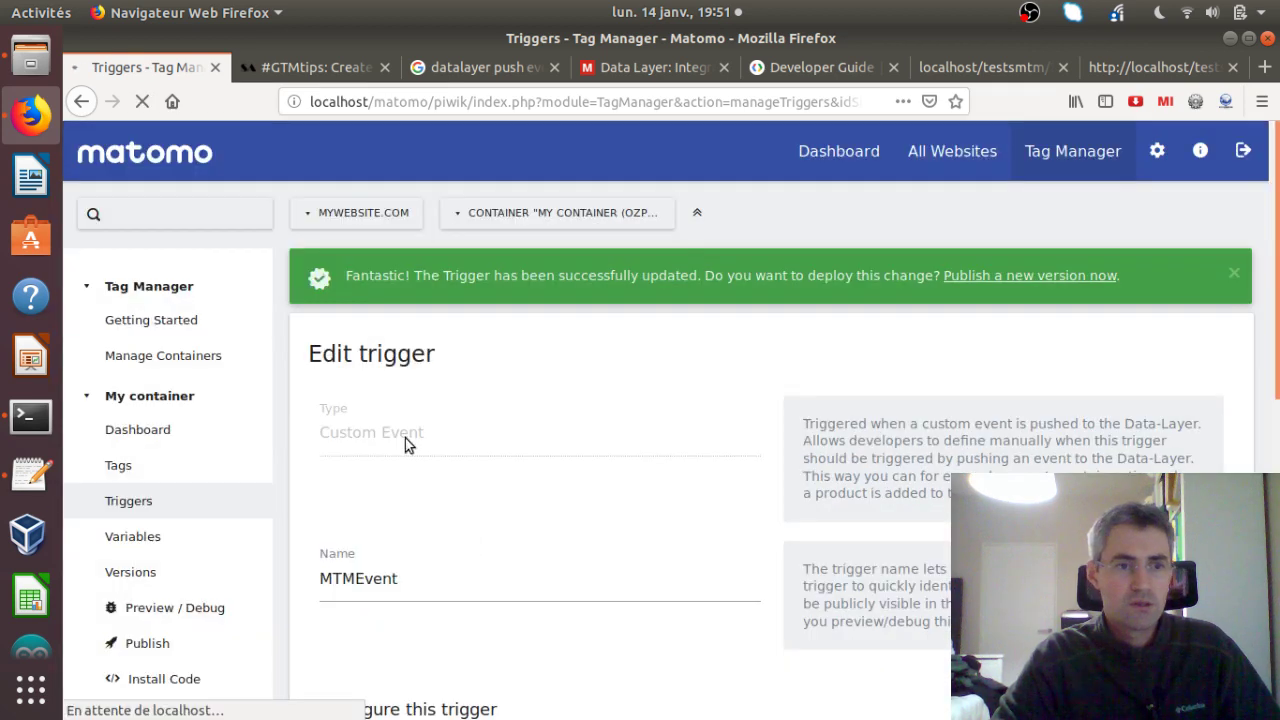
# Step: Switch to index.html in the text editor, change the data layer push's event name to MTMEvent, and save the file
pyautogui.click(30, 475)
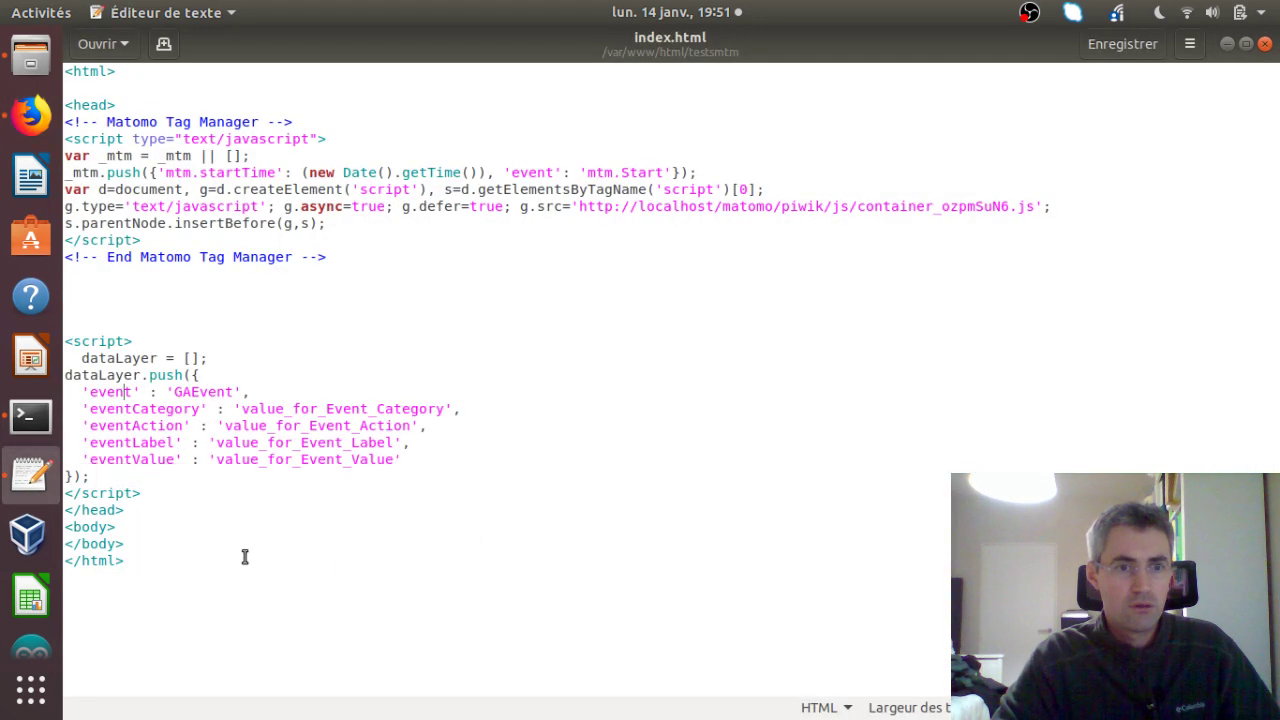
pyautogui.click(193, 392)
pyautogui.press('BackSpace')
pyautogui.press('BackSpace')
pyautogui.write('MTM')
pyautogui.hotkey('ctrl', 's')
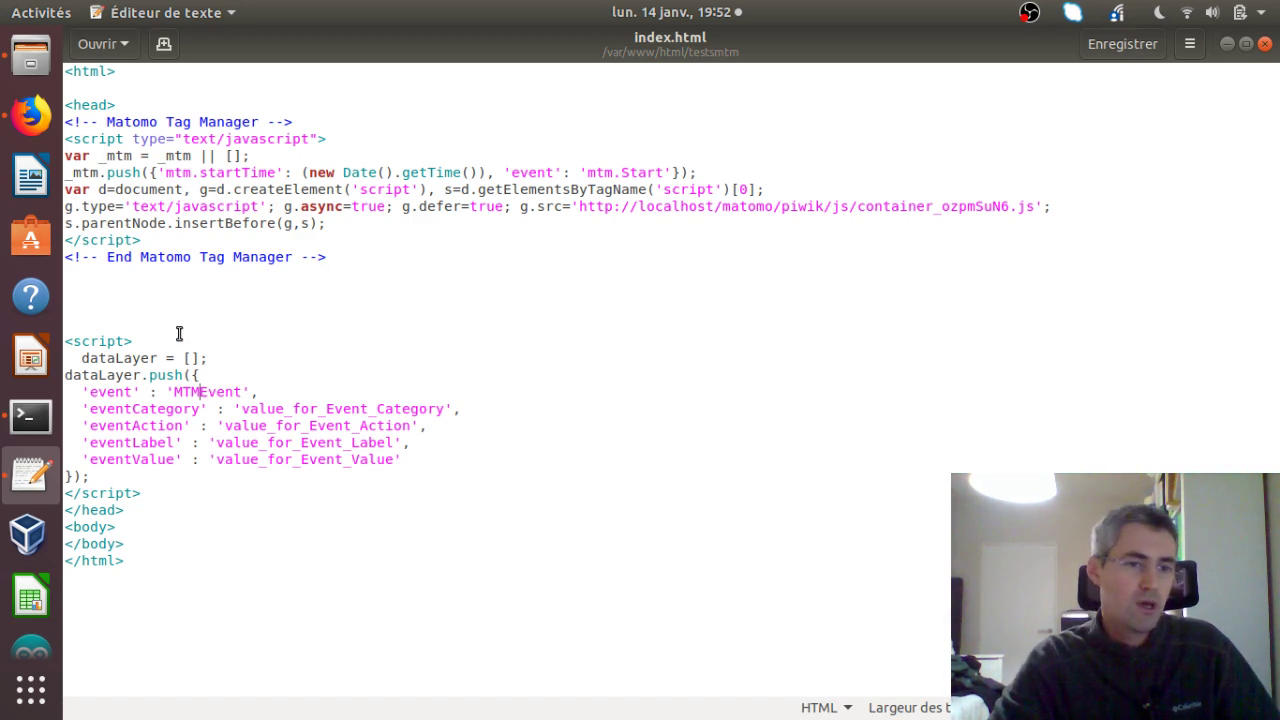
# Step: Set eventCategory to MTM_for_Event_Category and eventAction to MTM_for_Event_Action in the data layer push of index.html
pyautogui.click(31, 115)
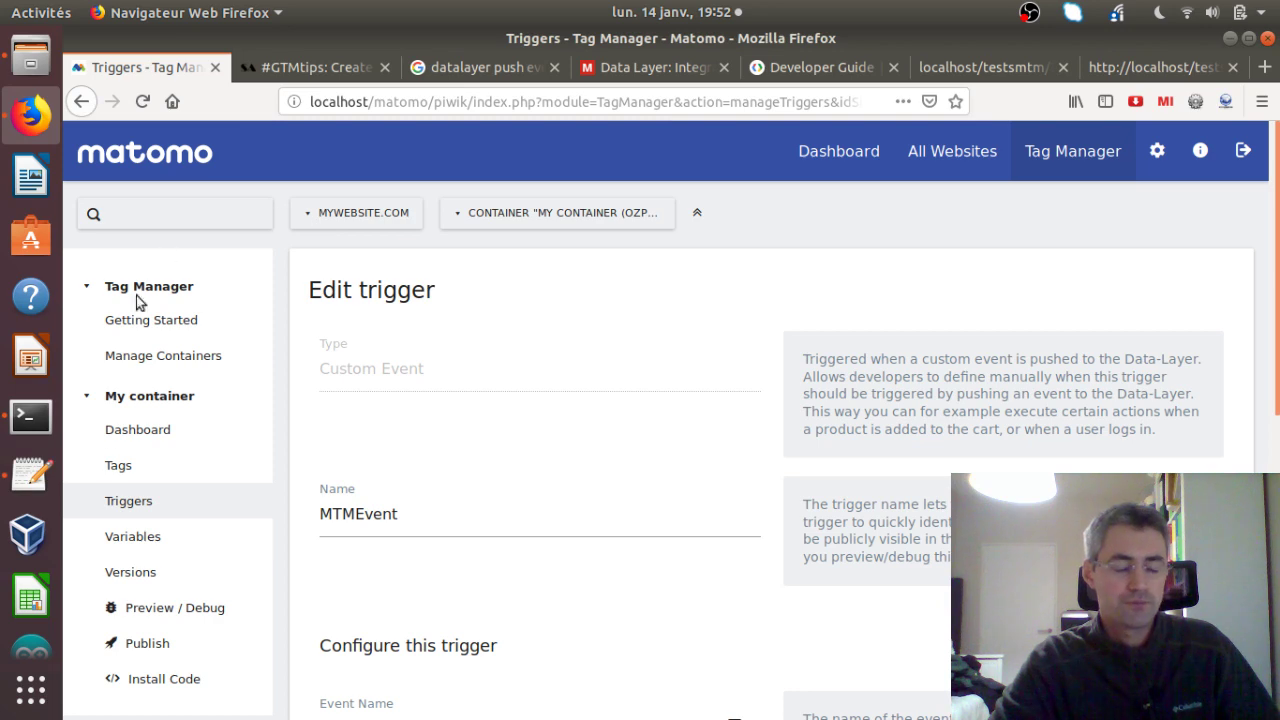
pyautogui.click(31, 477)
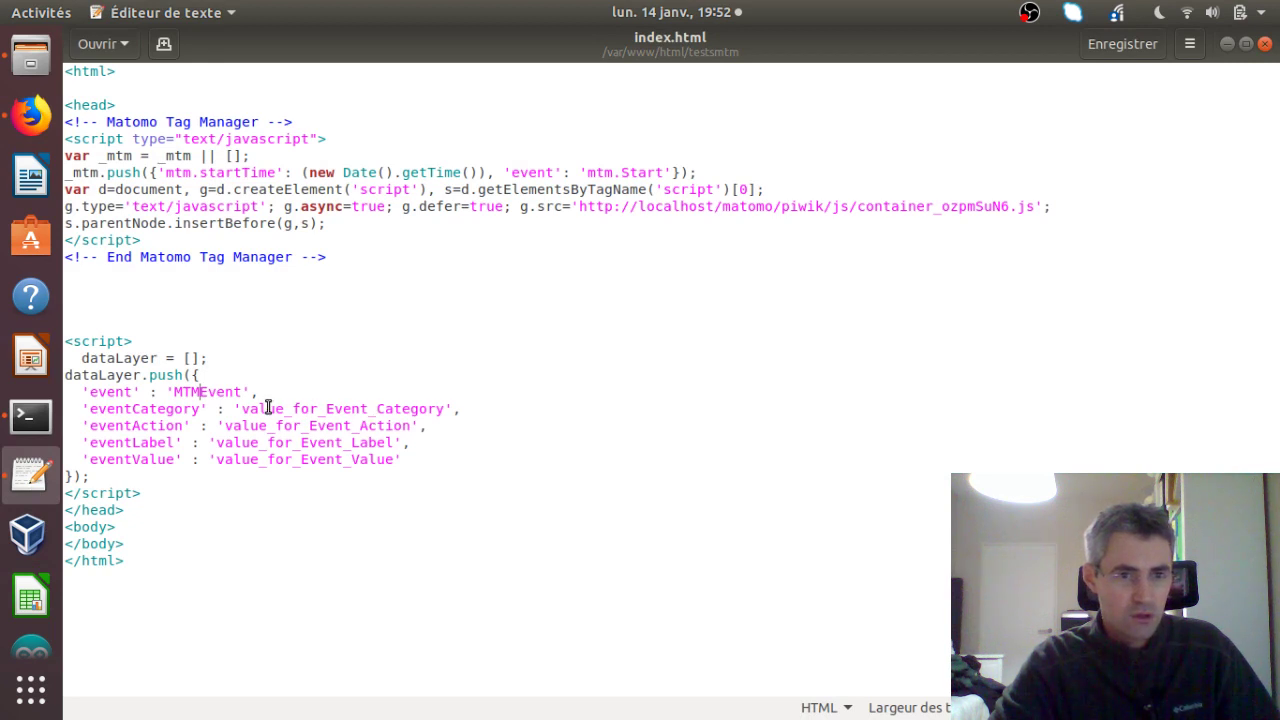
pyautogui.moveTo(285, 409); pyautogui.dragTo(251, 409)
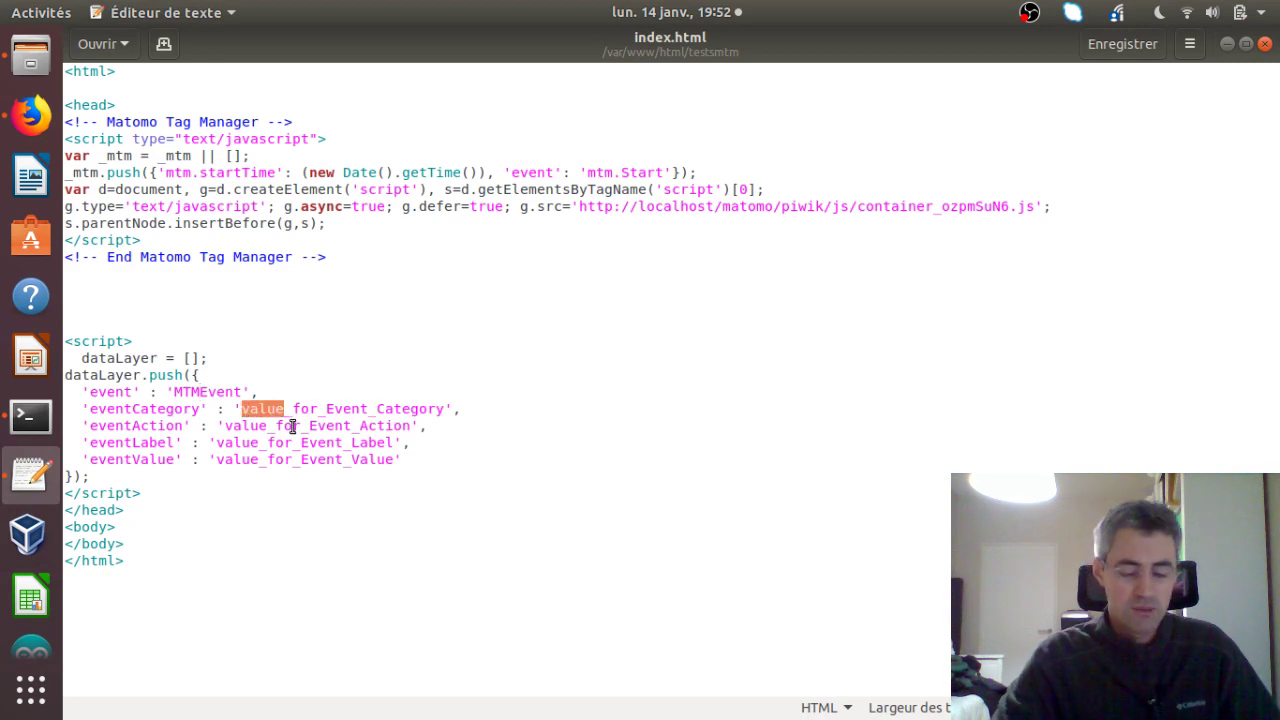
pyautogui.write('MTM')
pyautogui.hotkey('shift', 'Left')
pyautogui.hotkey('shift', 'Left')
pyautogui.click(267, 425)
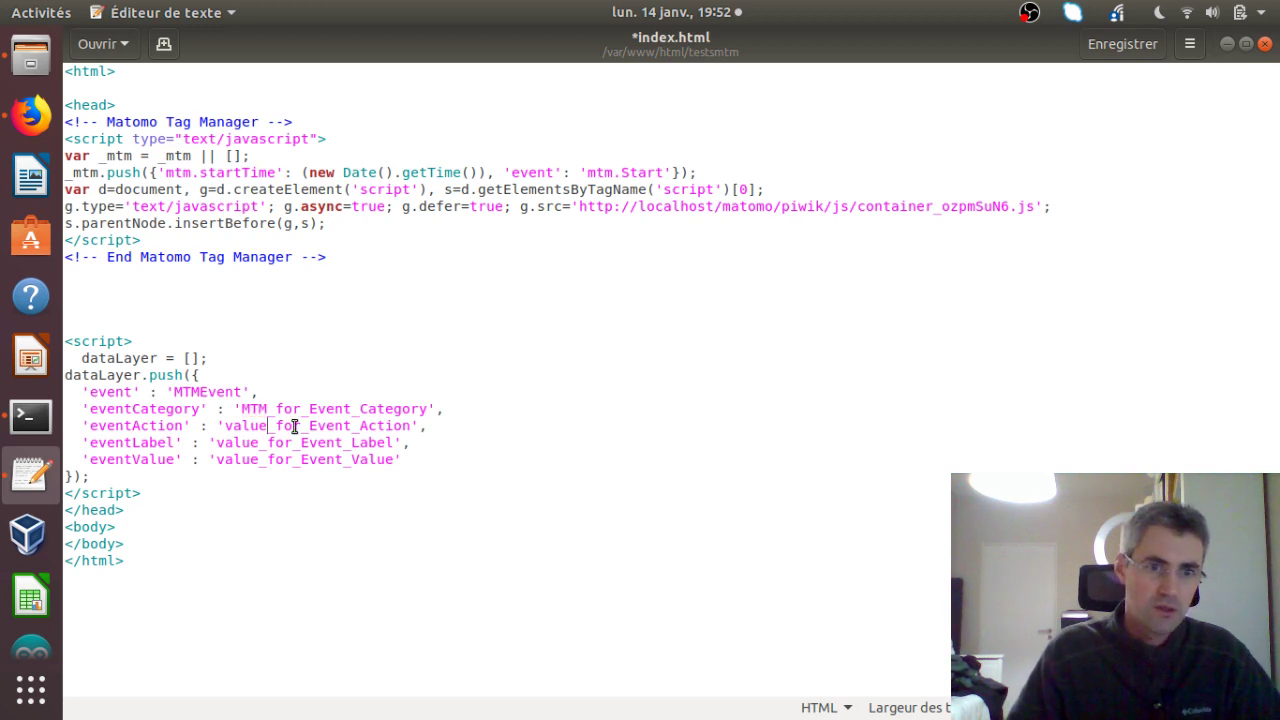
pyautogui.hotkey('shift', 'Left')
pyautogui.write('MTM')
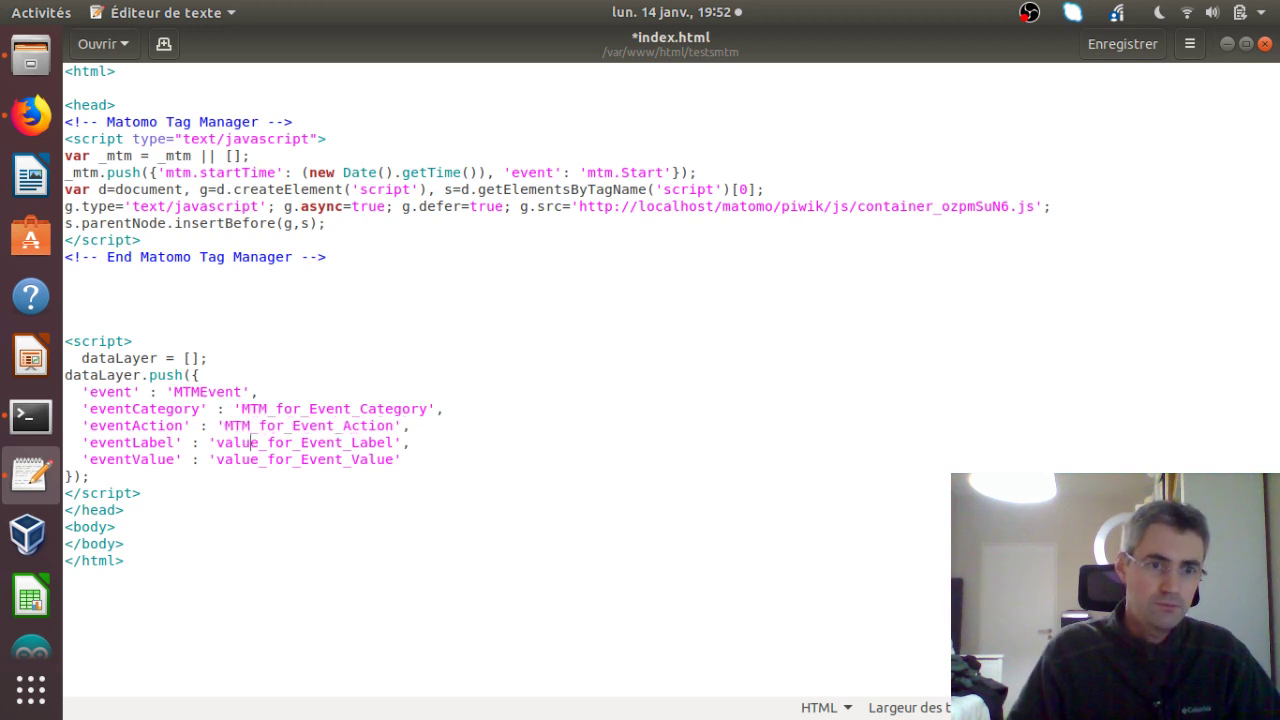
# Step: Set eventLabel to MTM_for_Event_Label and eventValue to MTM_for_Event_Value, and save index.html
pyautogui.hotkey('shift', 'Left')
pyautogui.hotkey('shift', 'Left')
pyautogui.write('MTM')
pyautogui.press('Down')
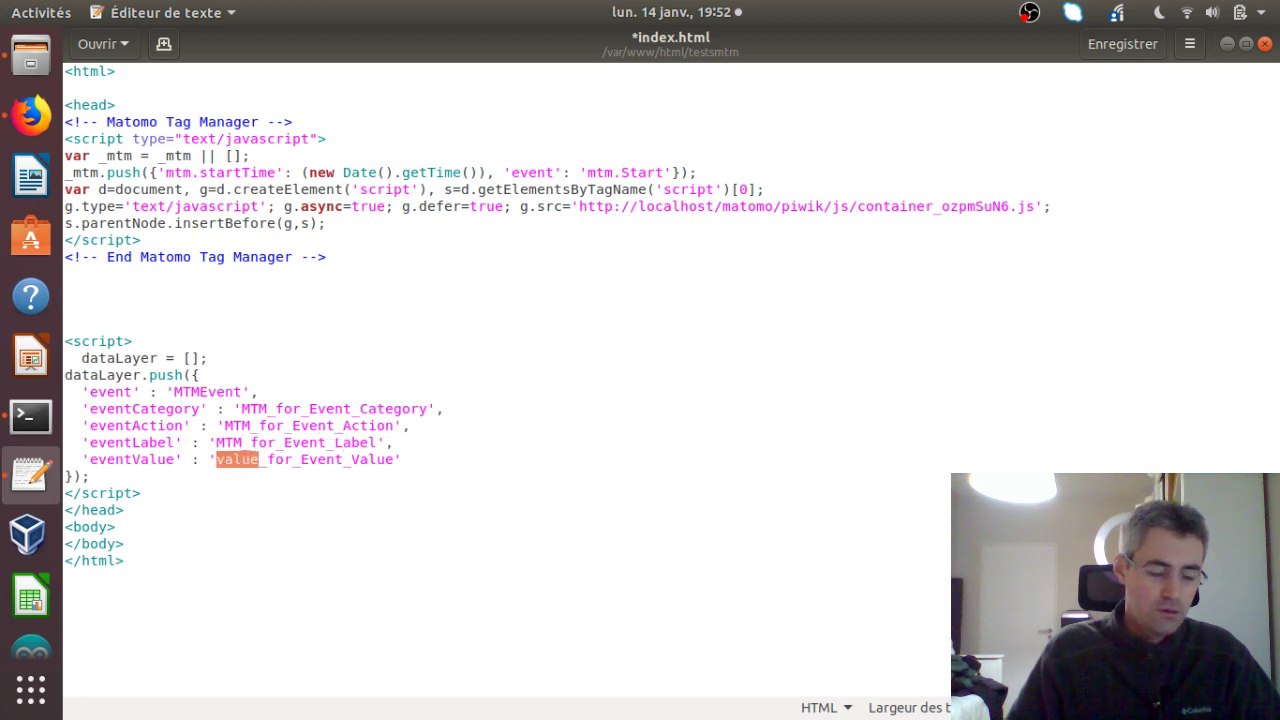
pyautogui.write('MTM')
pyautogui.hotkey('ctrl', 's')
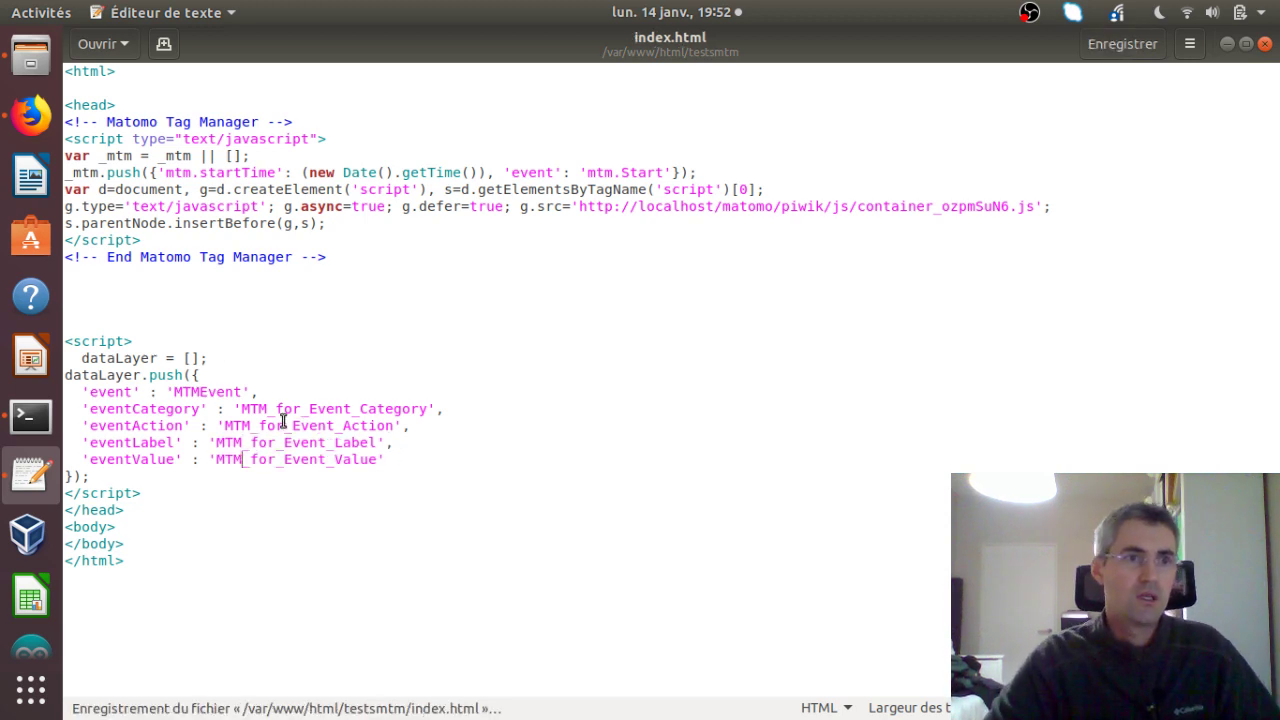
# Step: Return to Firefox and load the test page at localhost/testsmtm/ without the mtmPreviewMode parameter
pyautogui.click(40, 125)
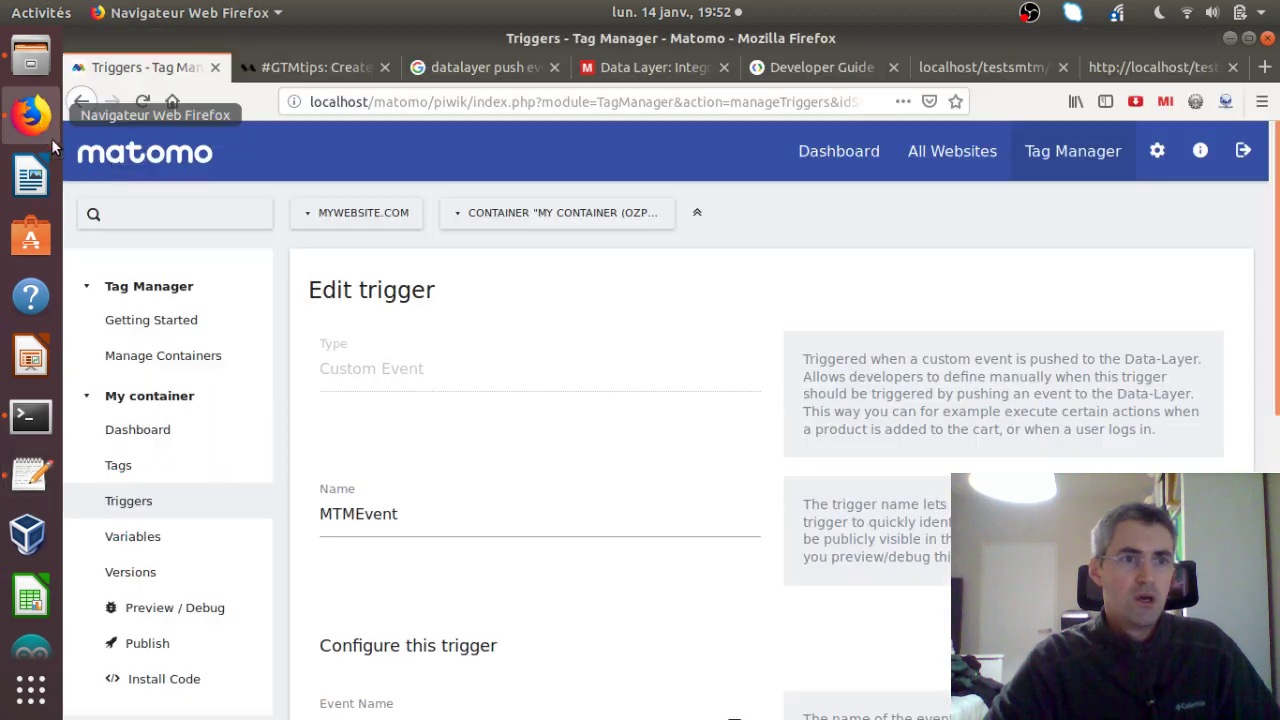
pyautogui.click(1109, 64)
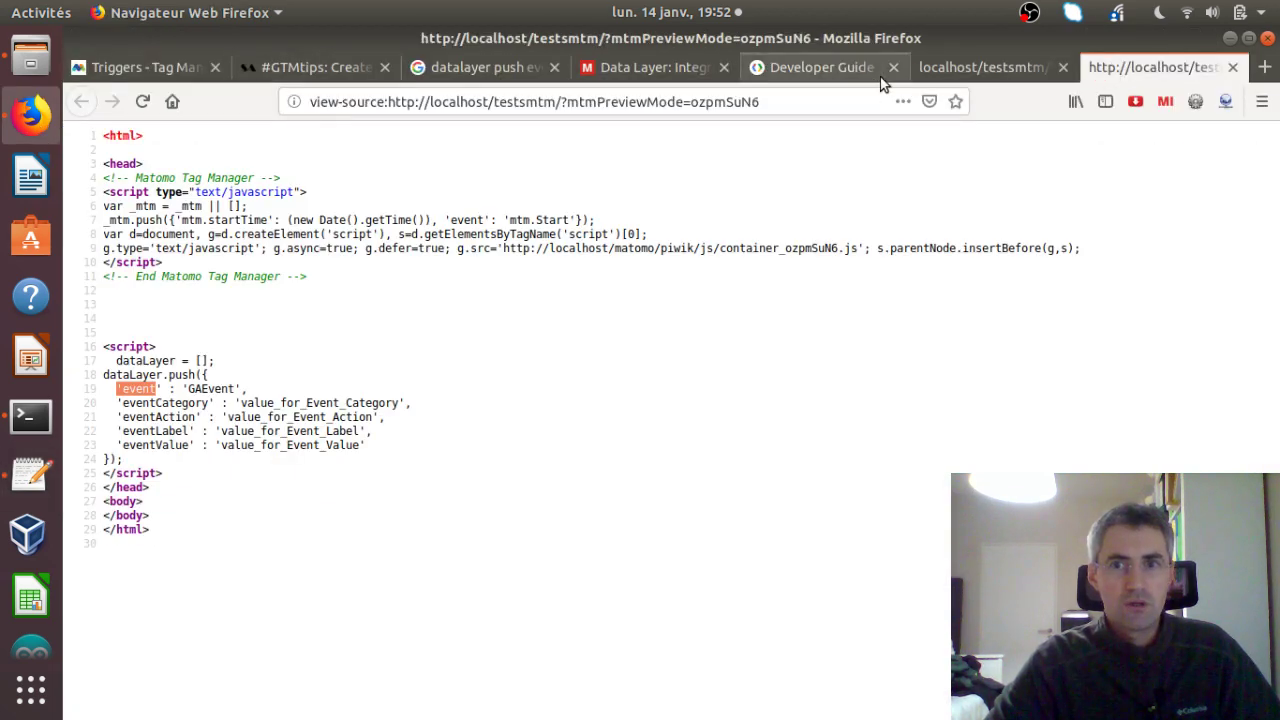
pyautogui.click(950, 70)
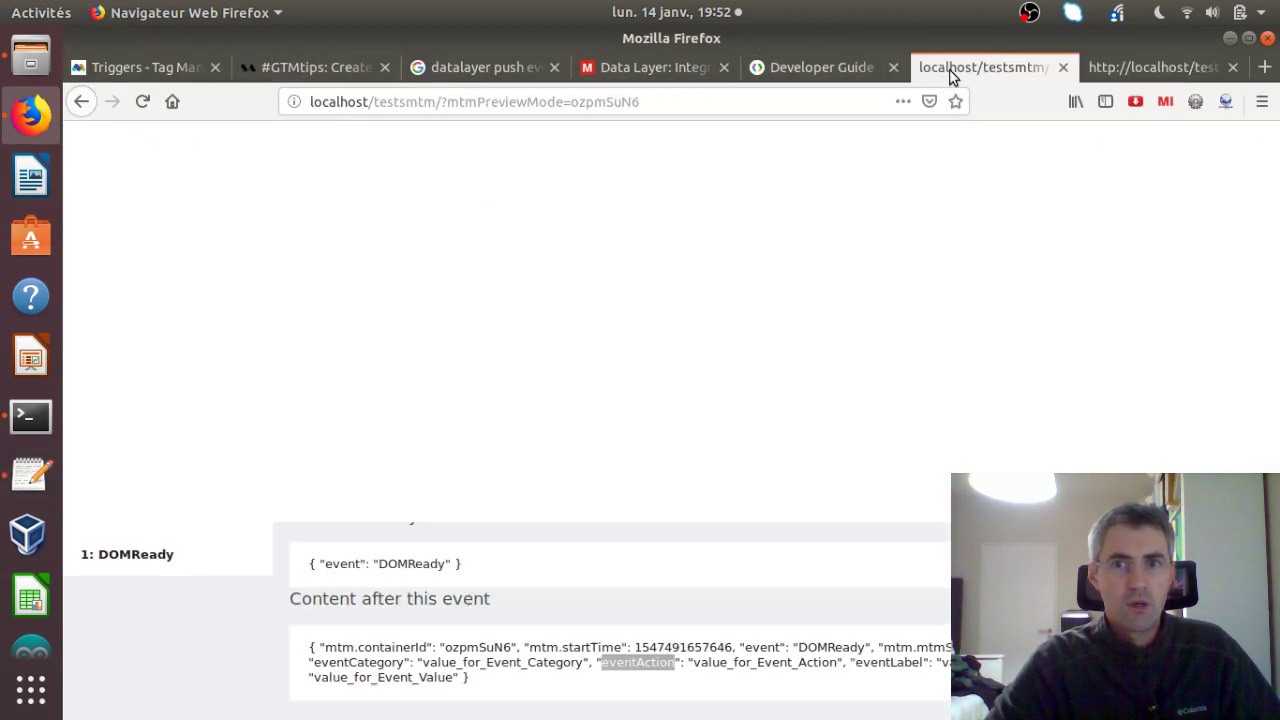
pyautogui.click(146, 104)
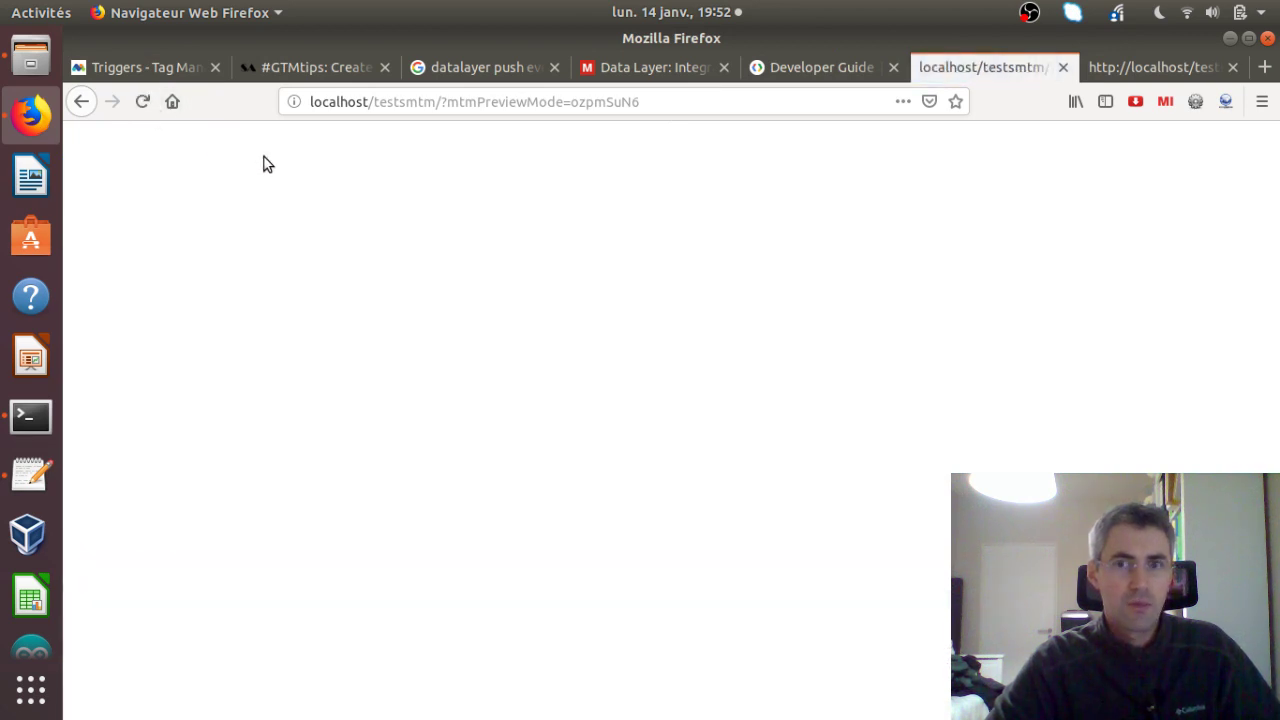
pyautogui.moveTo(449, 104); pyautogui.dragTo(657, 117)
pyautogui.press('BackSpace')
pyautogui.press('Return')
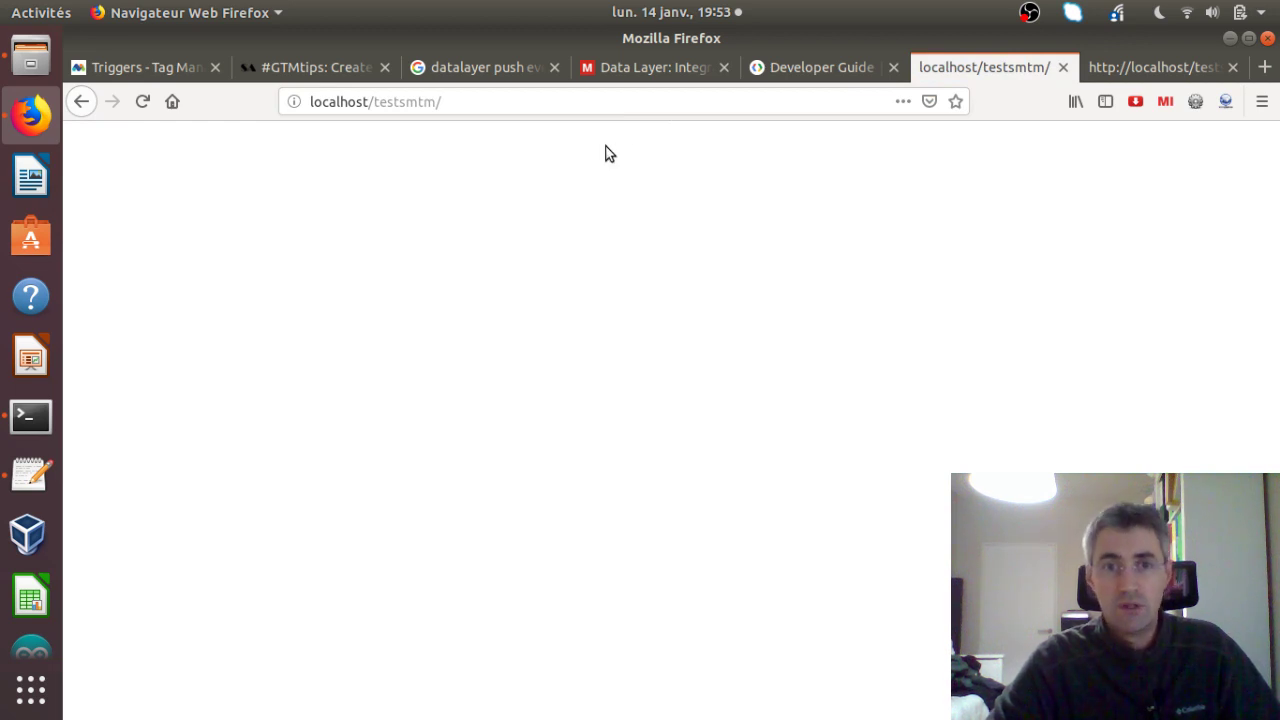
# Step: From the Matomo trigger page, open the analytics Dashboard in a separate browser tab
pyautogui.click(169, 67)
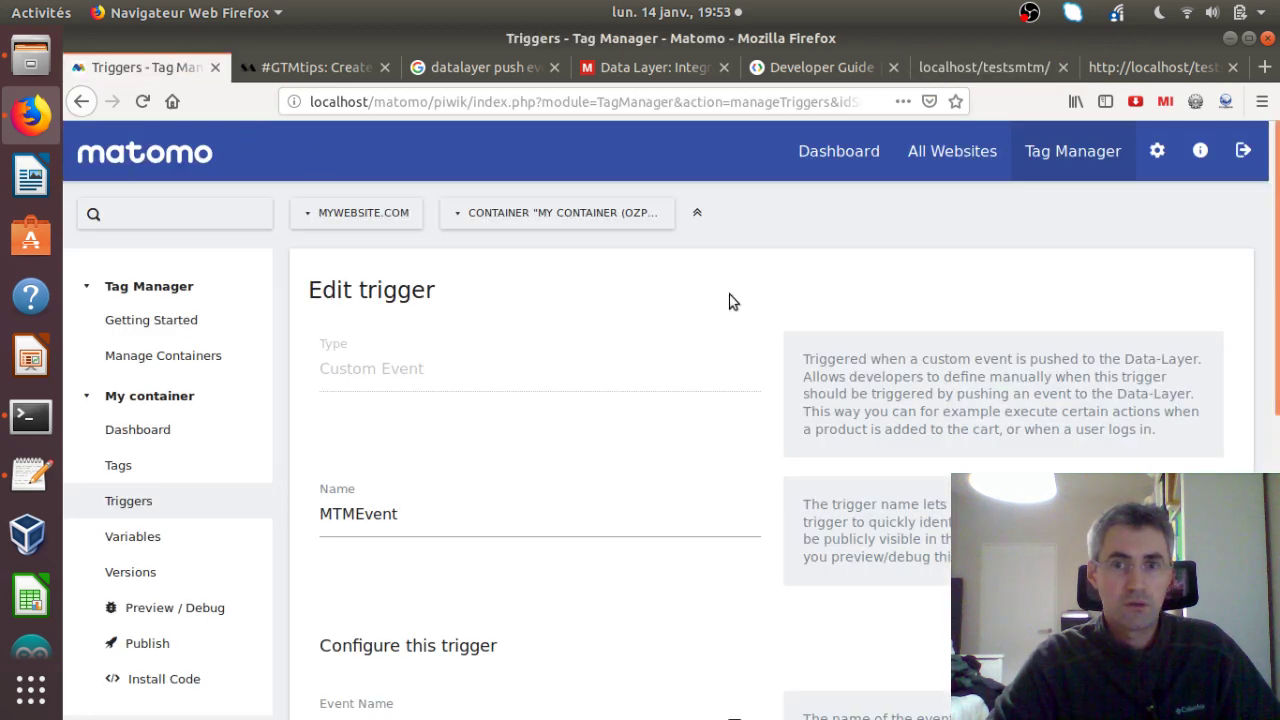
pyautogui.rightClick(817, 146)
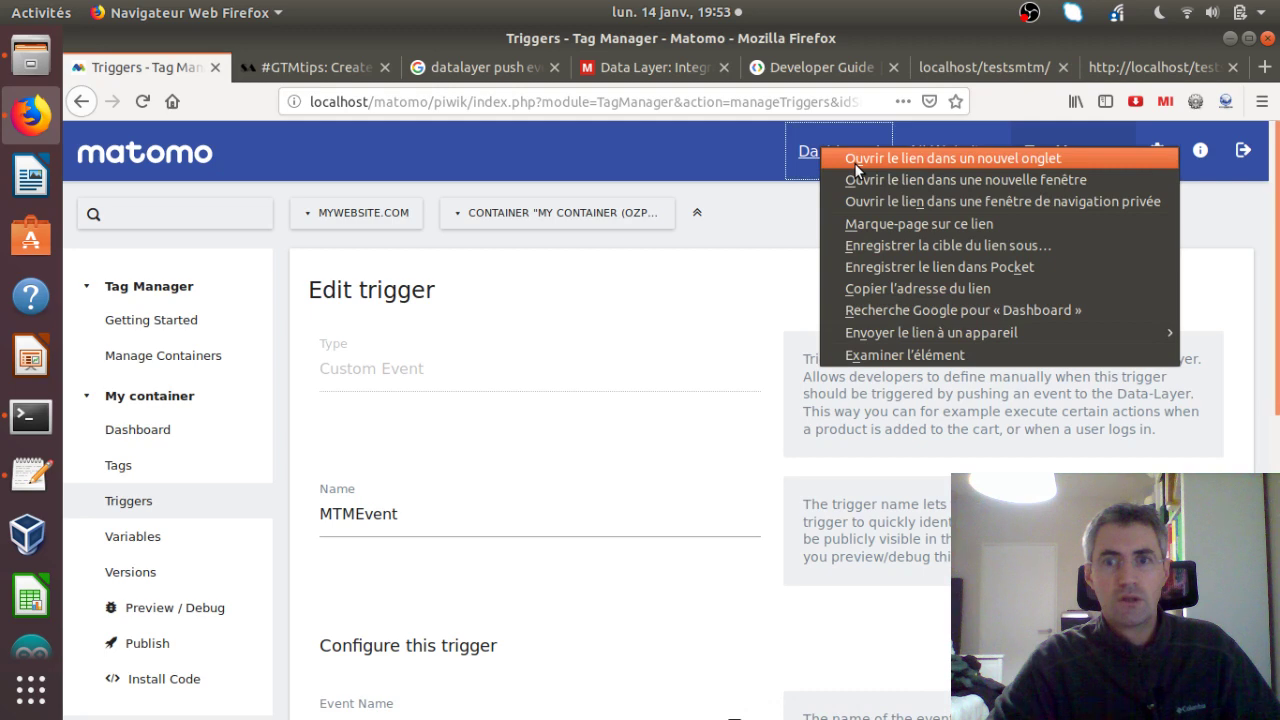
pyautogui.click(850, 158)
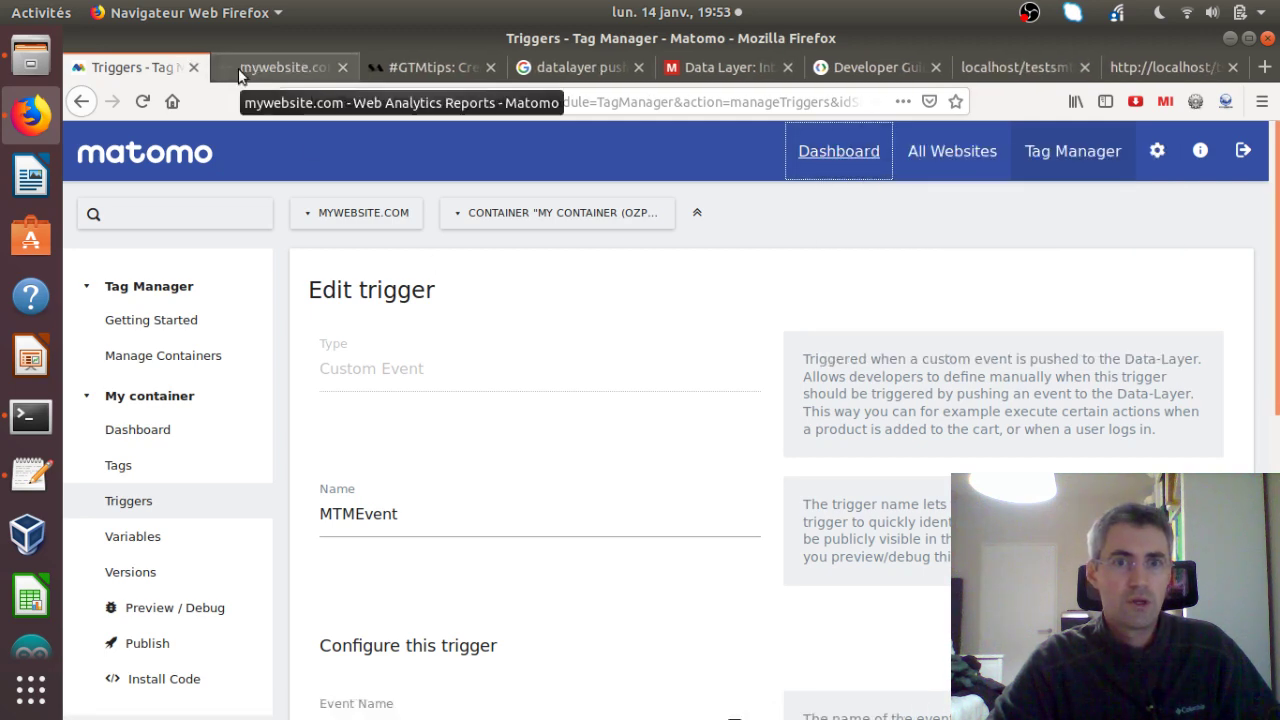
# Step: Read the Matomo data layer guide's note under Triggering an event and compare it with the GTM generic event tag article
pyautogui.click(704, 77)
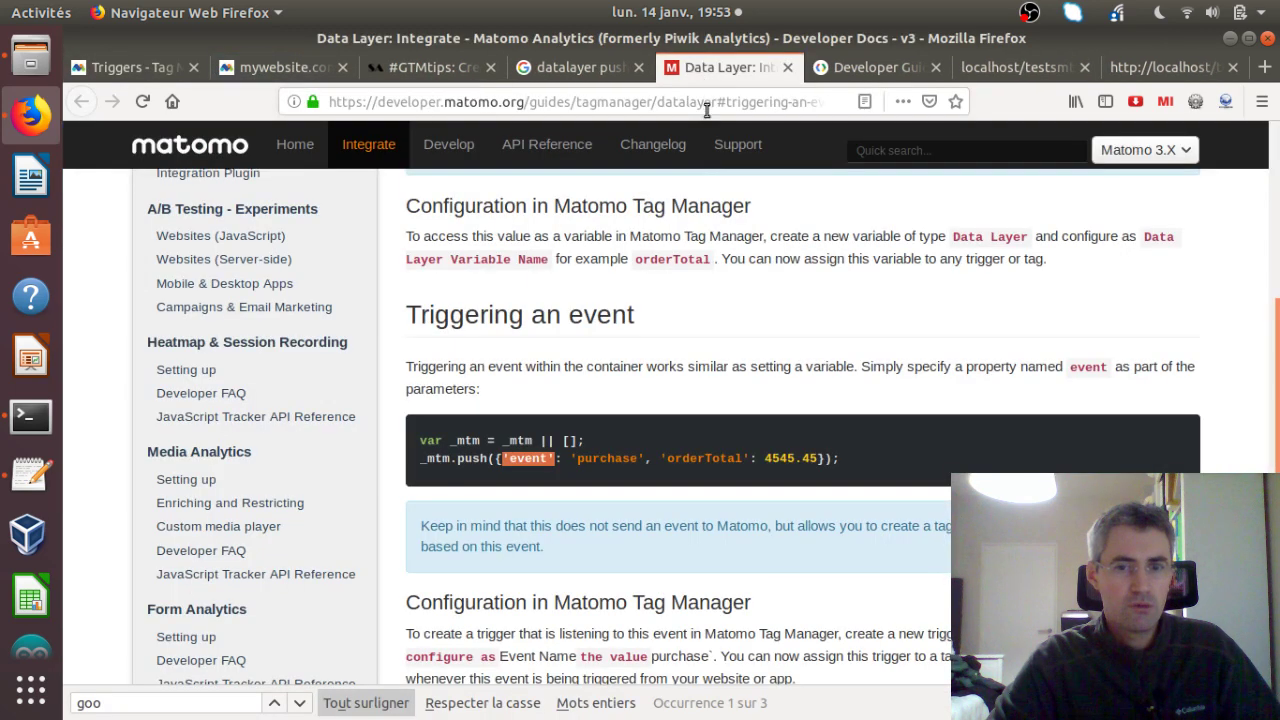
pyautogui.click(512, 506)
pyautogui.moveTo(437, 525); pyautogui.dragTo(606, 523)
pyautogui.click(630, 522)
pyautogui.moveTo(421, 525); pyautogui.dragTo(965, 528)
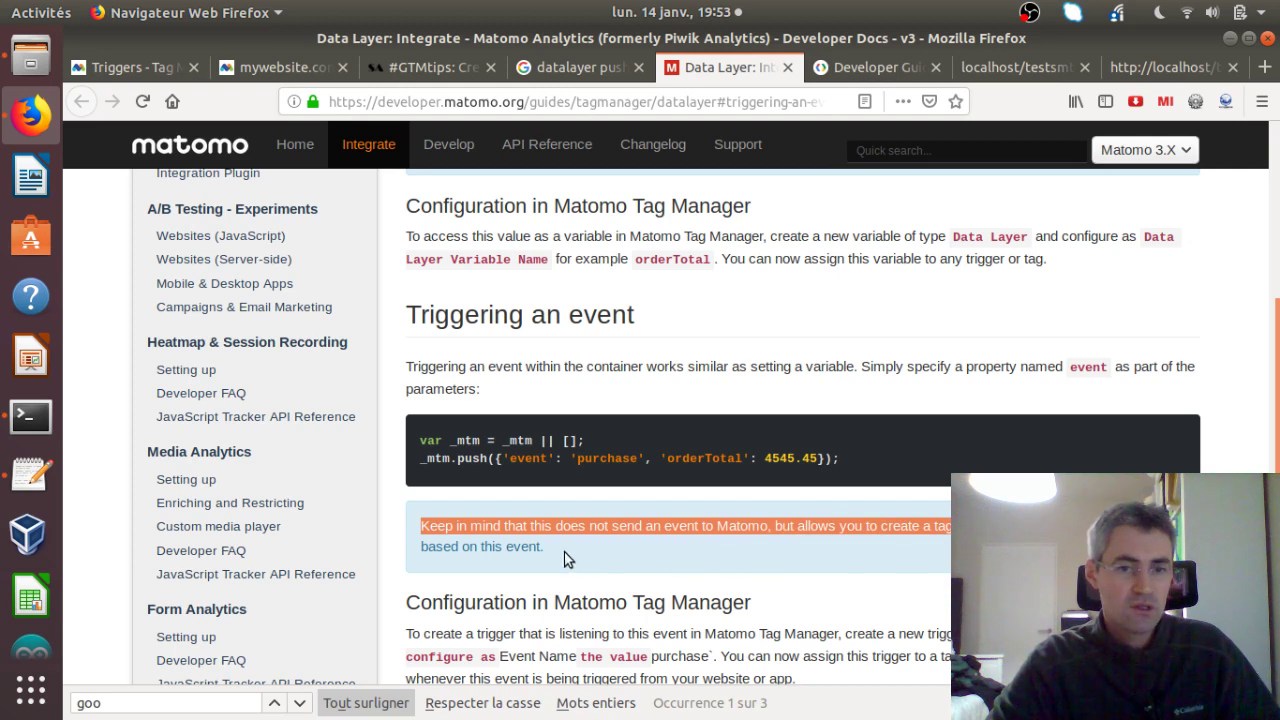
pyautogui.click(524, 547)
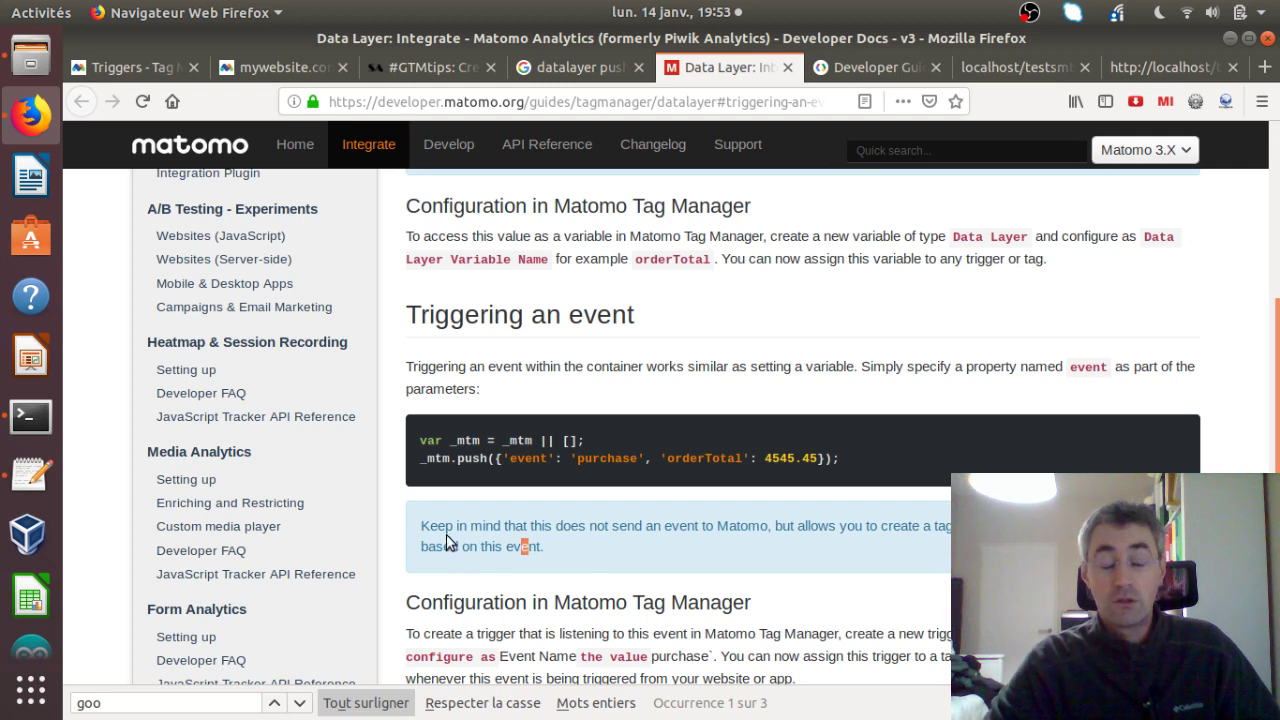
pyautogui.click(410, 67)
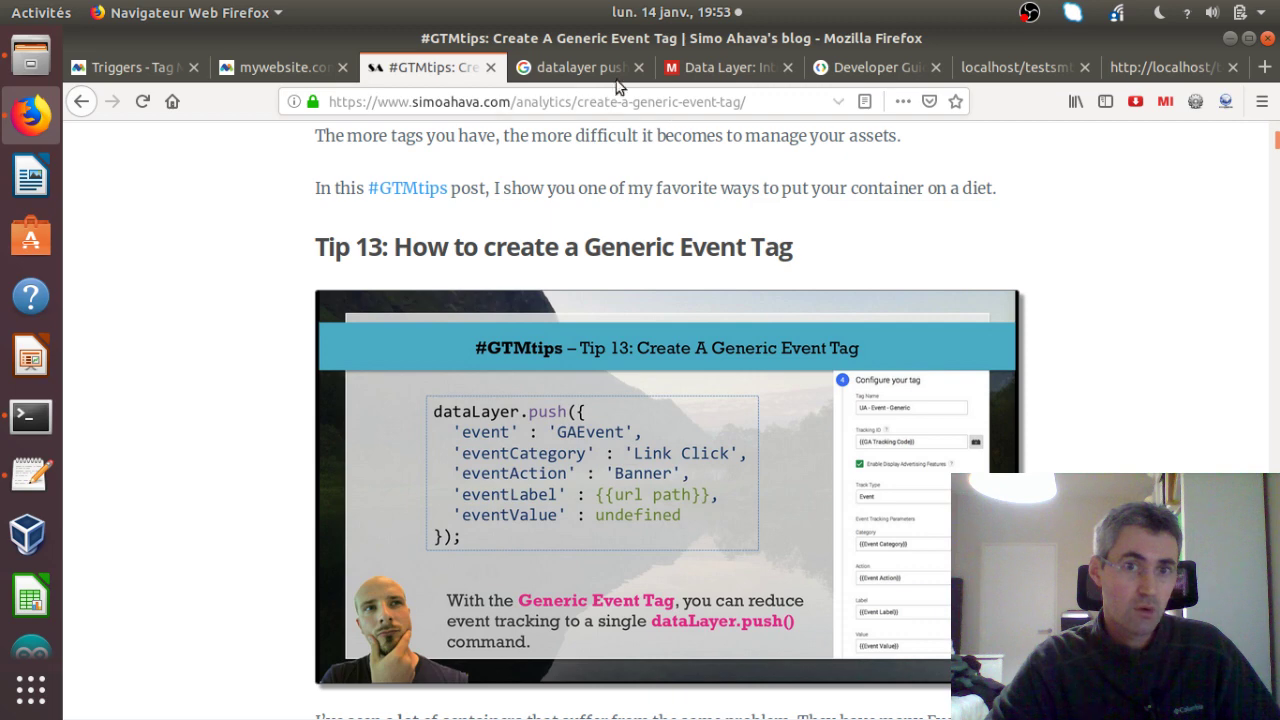
pyautogui.click(725, 67)
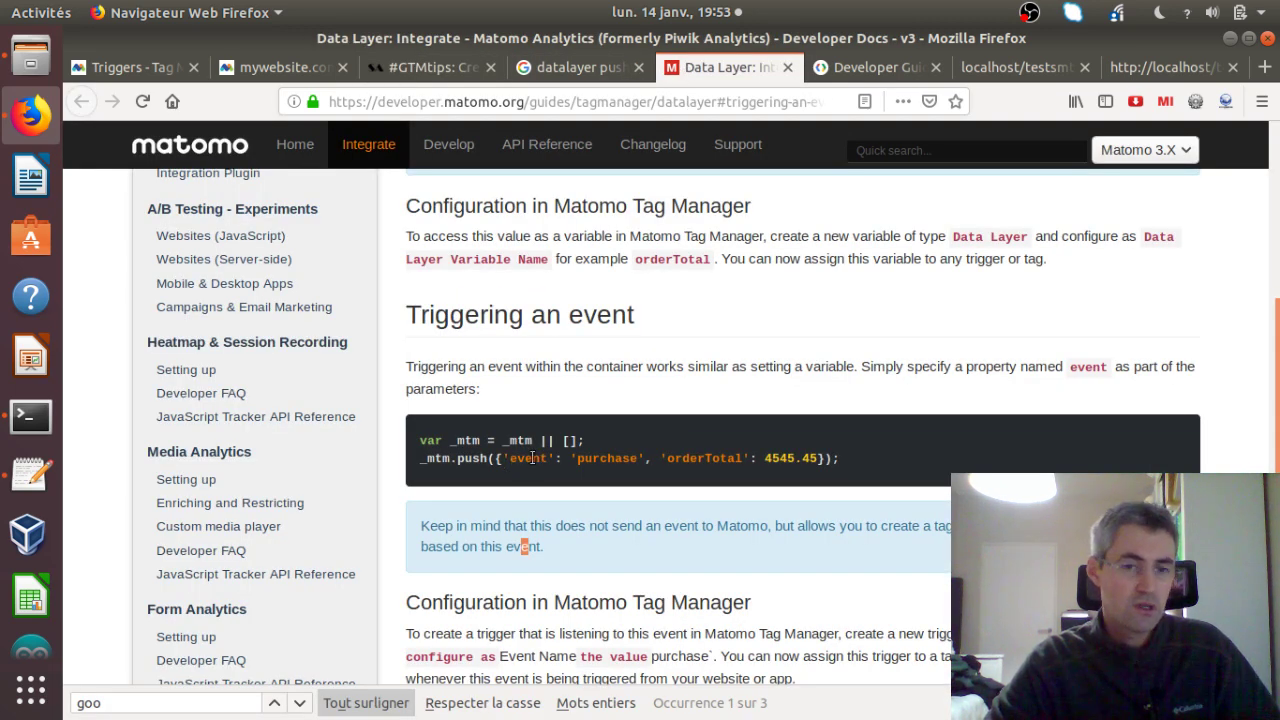
# Step: Open the Visits Log for mywebsite.com and show the visits of 2019-01-14
pyautogui.click(130, 67)
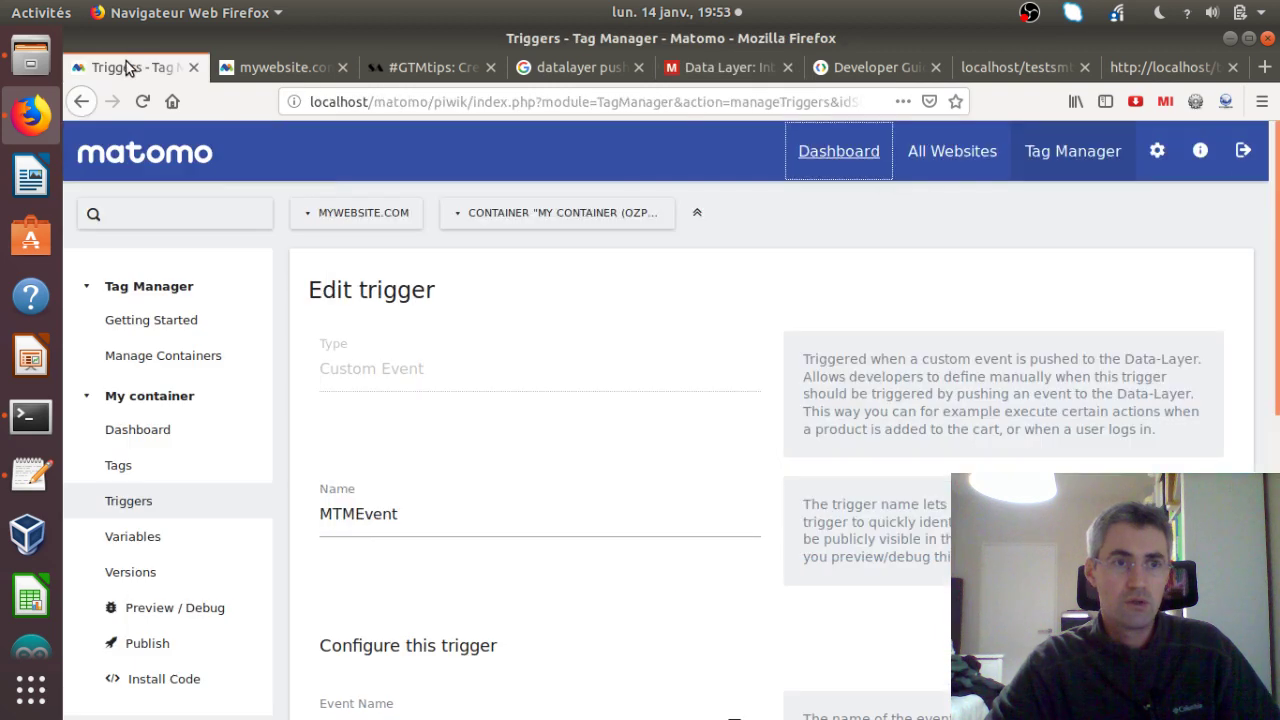
pyautogui.click(285, 72)
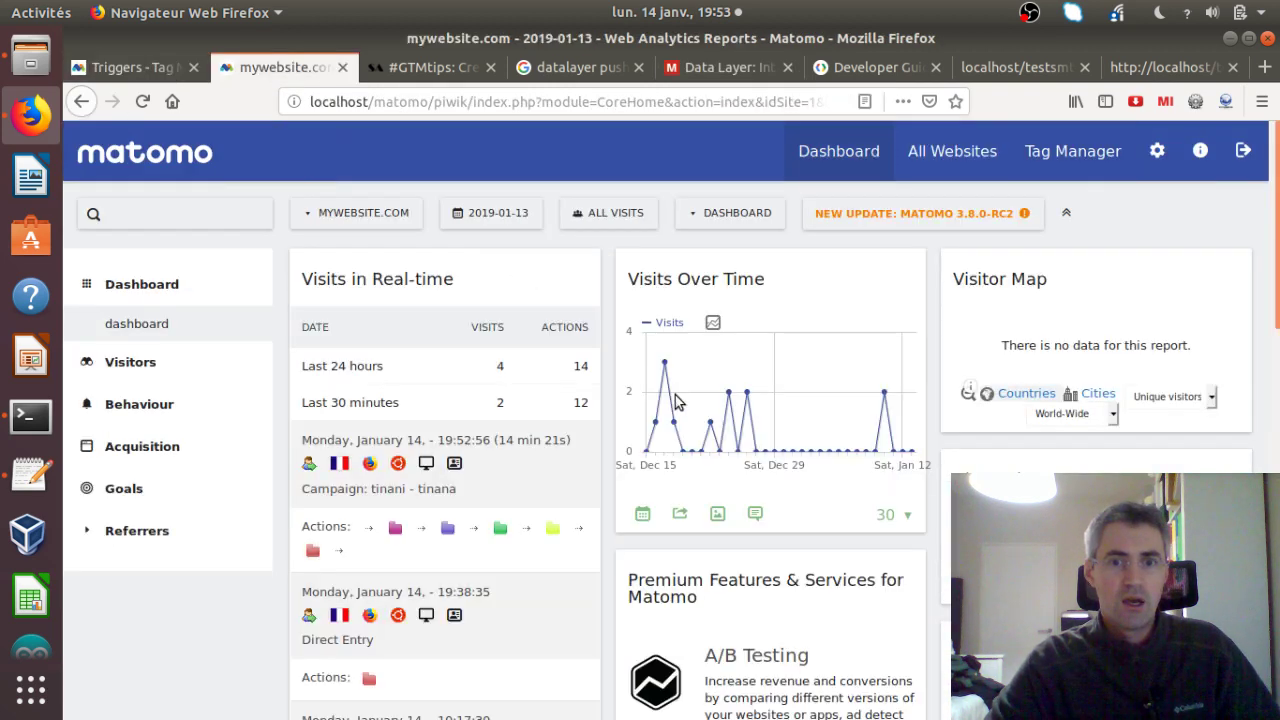
pyautogui.click(190, 372)
pyautogui.click(180, 405)
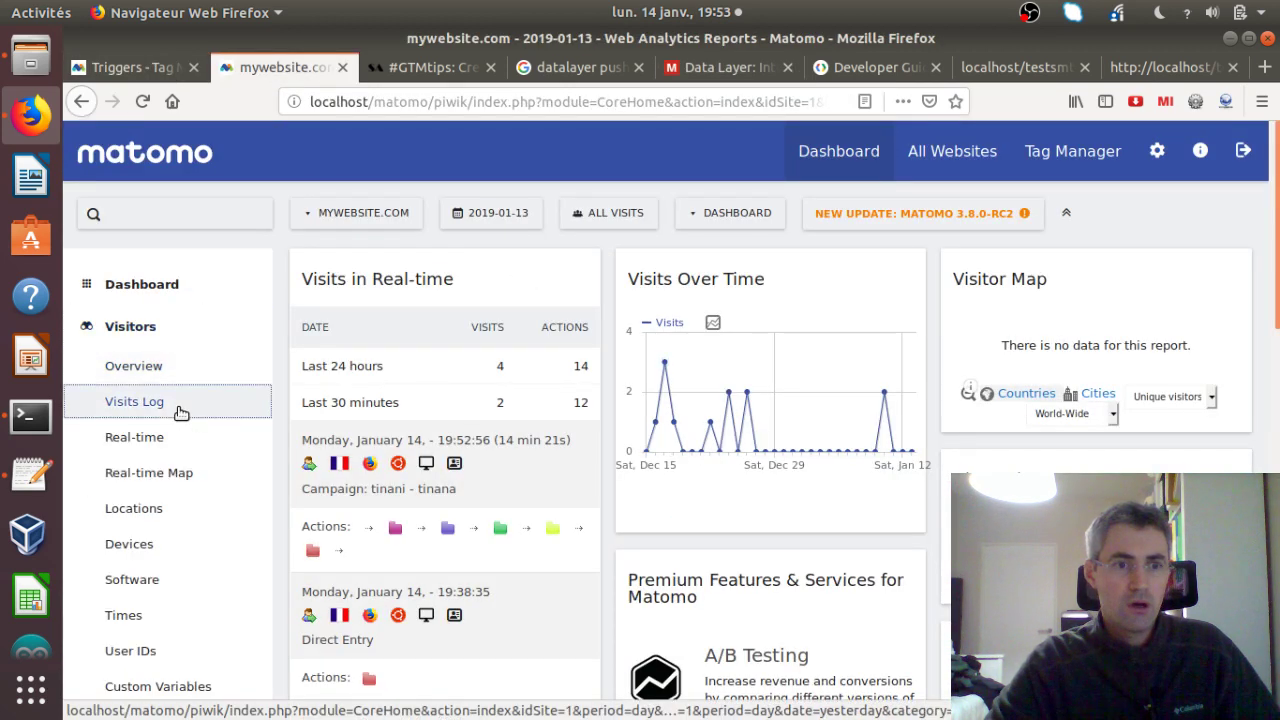
pyautogui.click(470, 214)
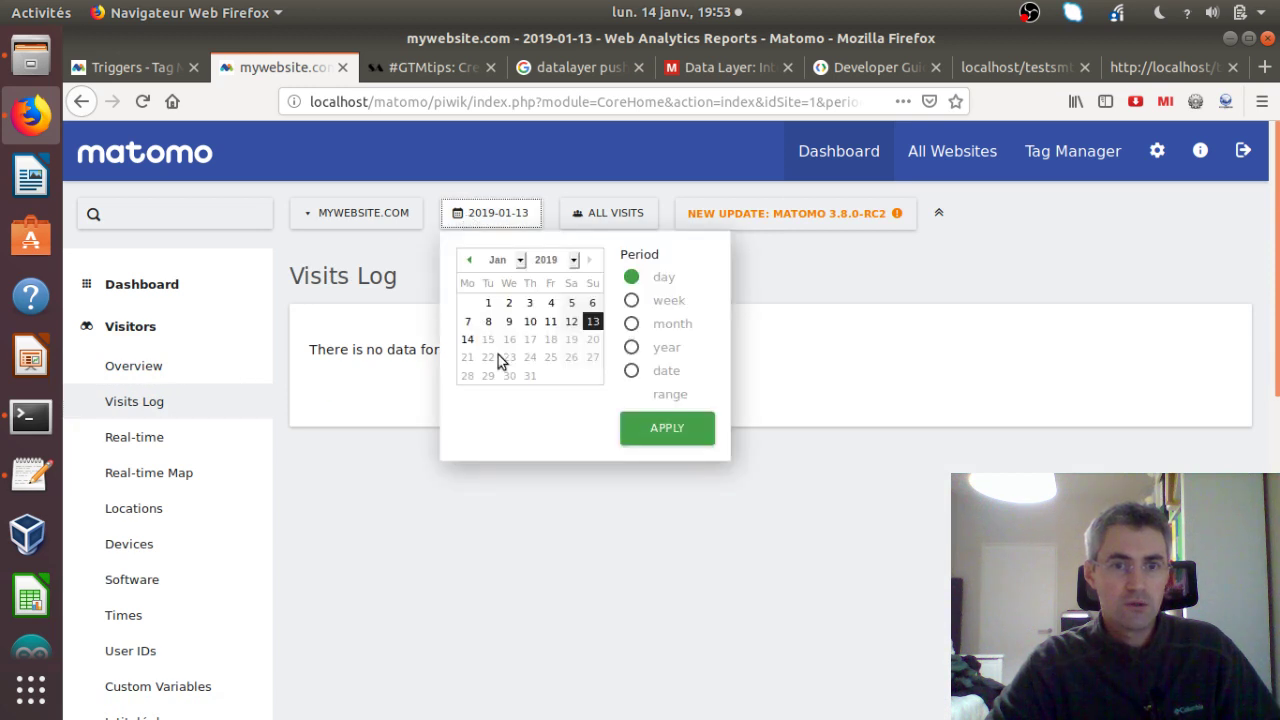
pyautogui.click(467, 340)
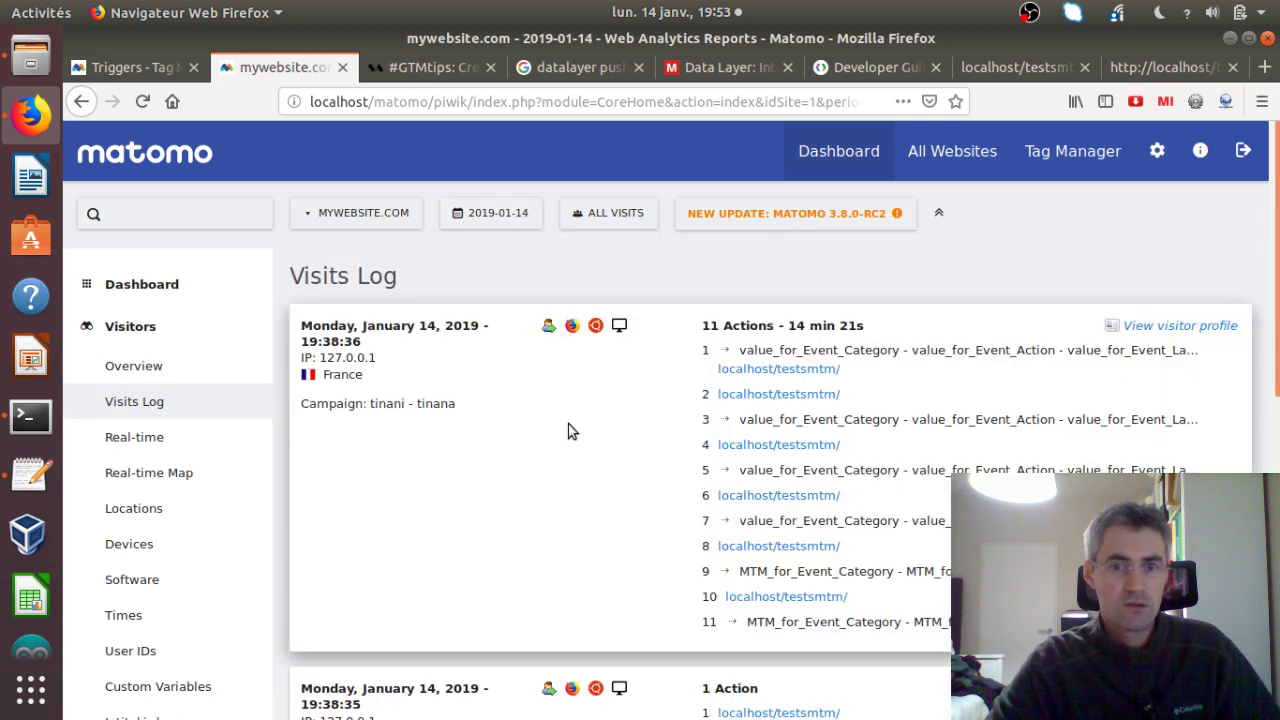
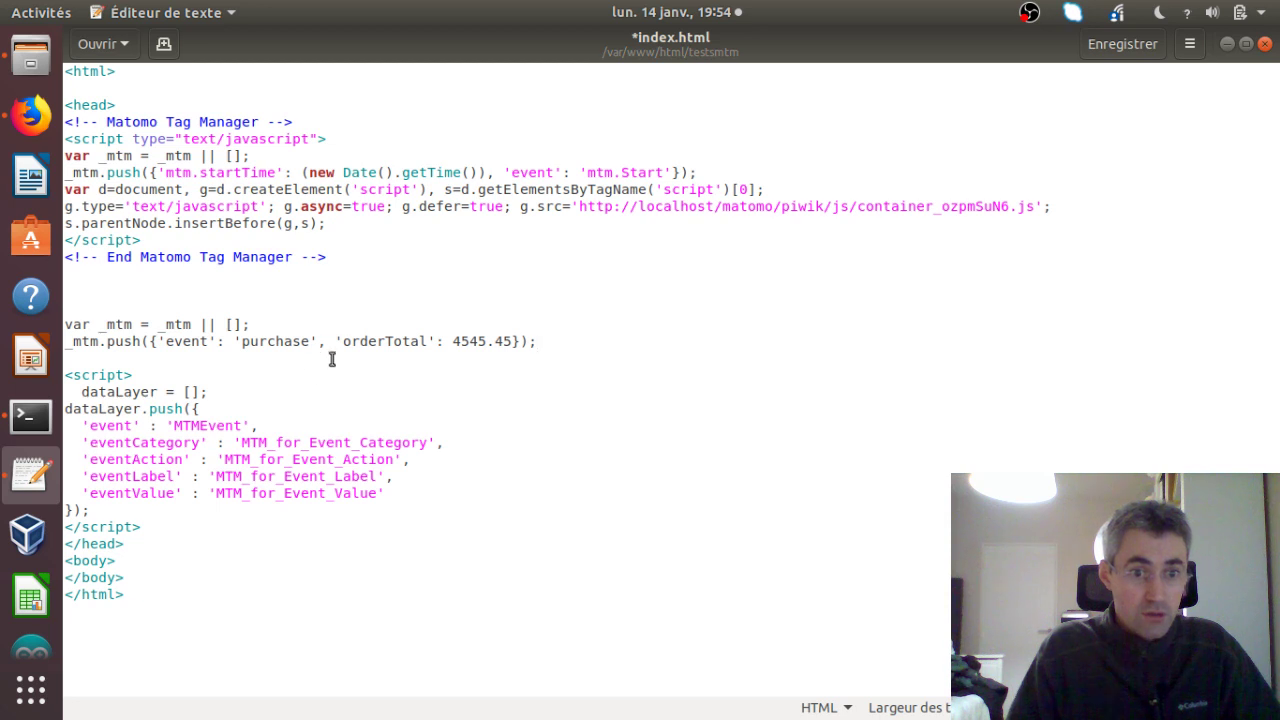
# Step: Replace the orderTotal pair in index.html's _mtm.push call with the eventCategory, eventAction, eventLabel and eventValue lines moved from the dataLayer push
pyautogui.click(336, 342)
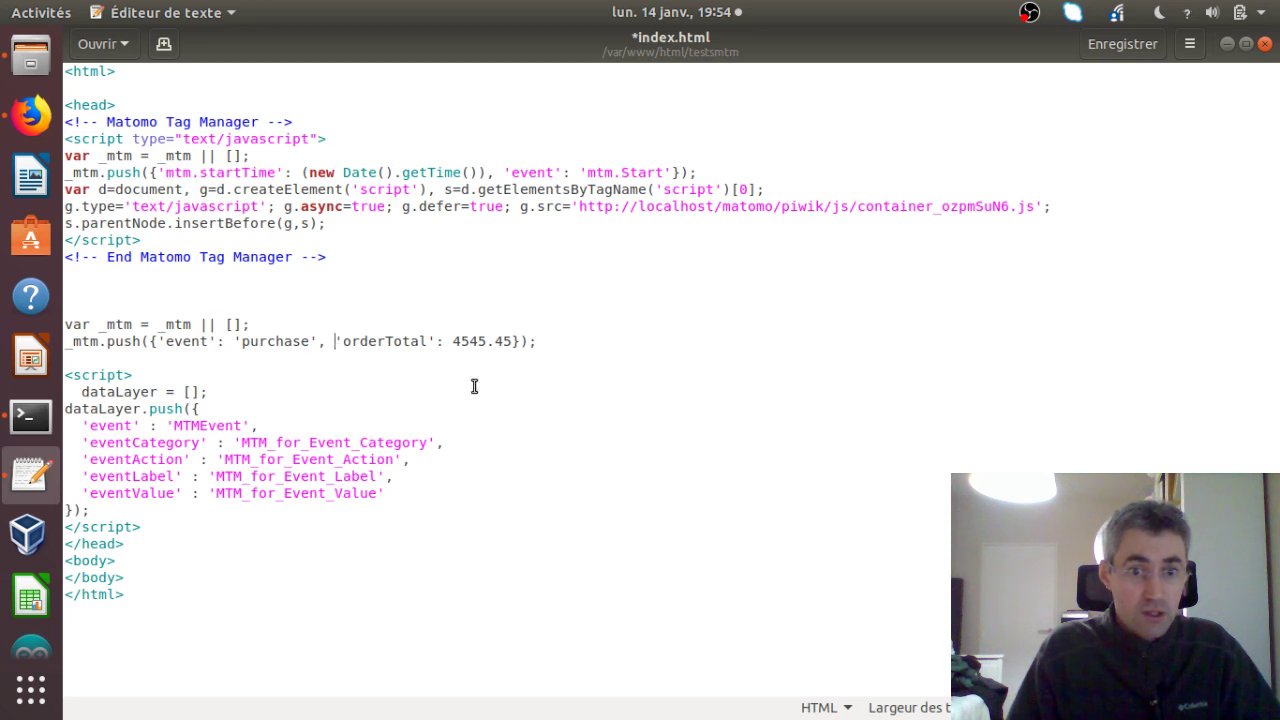
pyautogui.keyDown('shift'); pyautogui.click(511, 342); pyautogui.keyUp('shift')
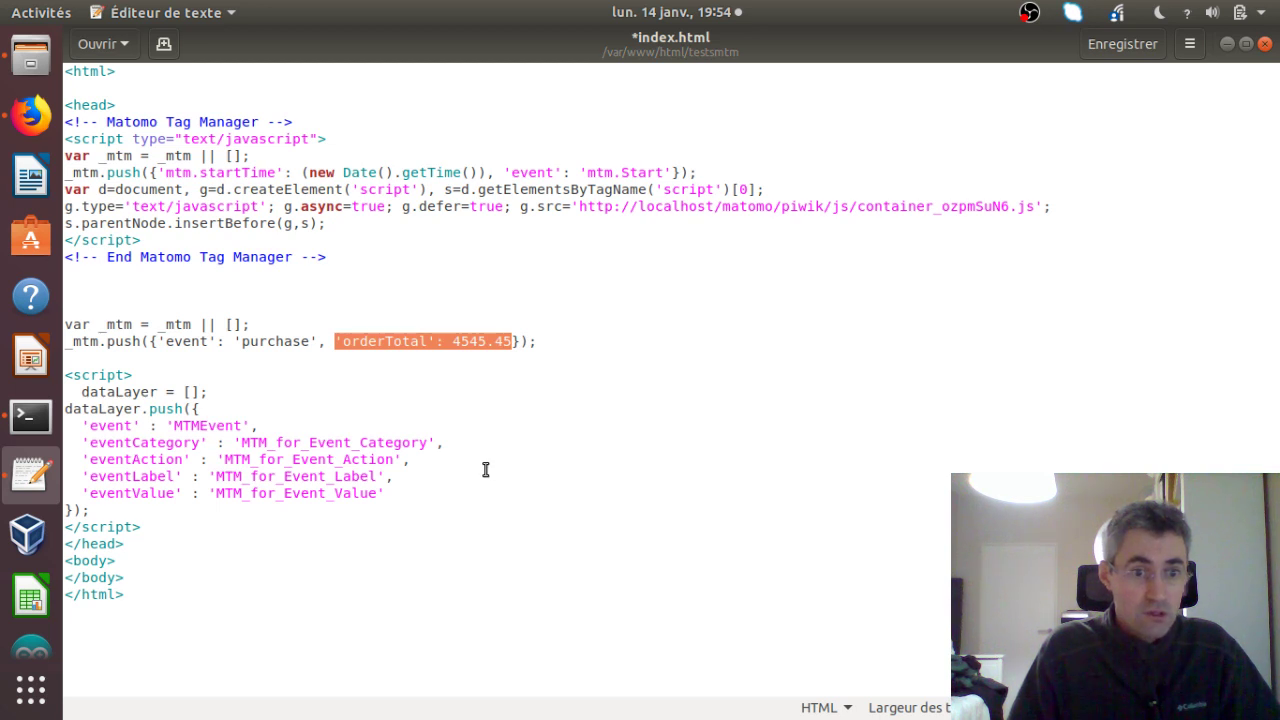
pyautogui.press('Delete')
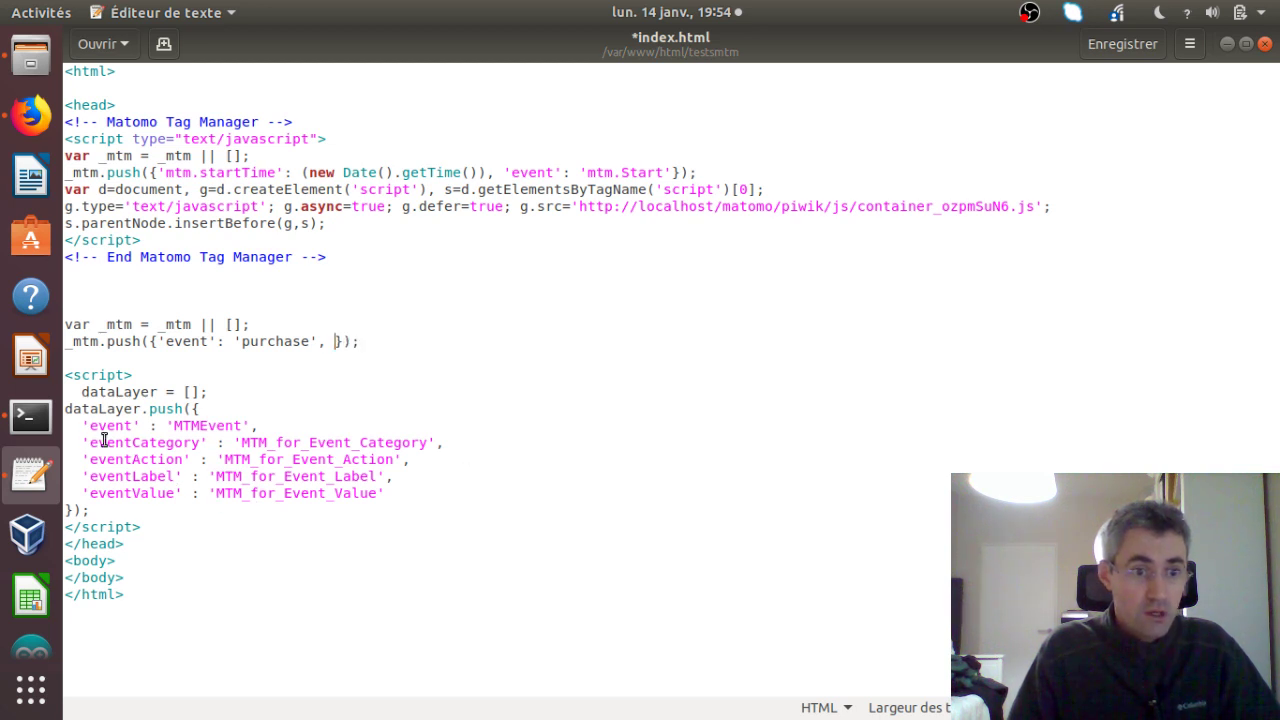
pyautogui.keyDown('shift'); pyautogui.click(385, 494); pyautogui.keyUp('shift')
pyautogui.hotkey('ctrl', 'c')
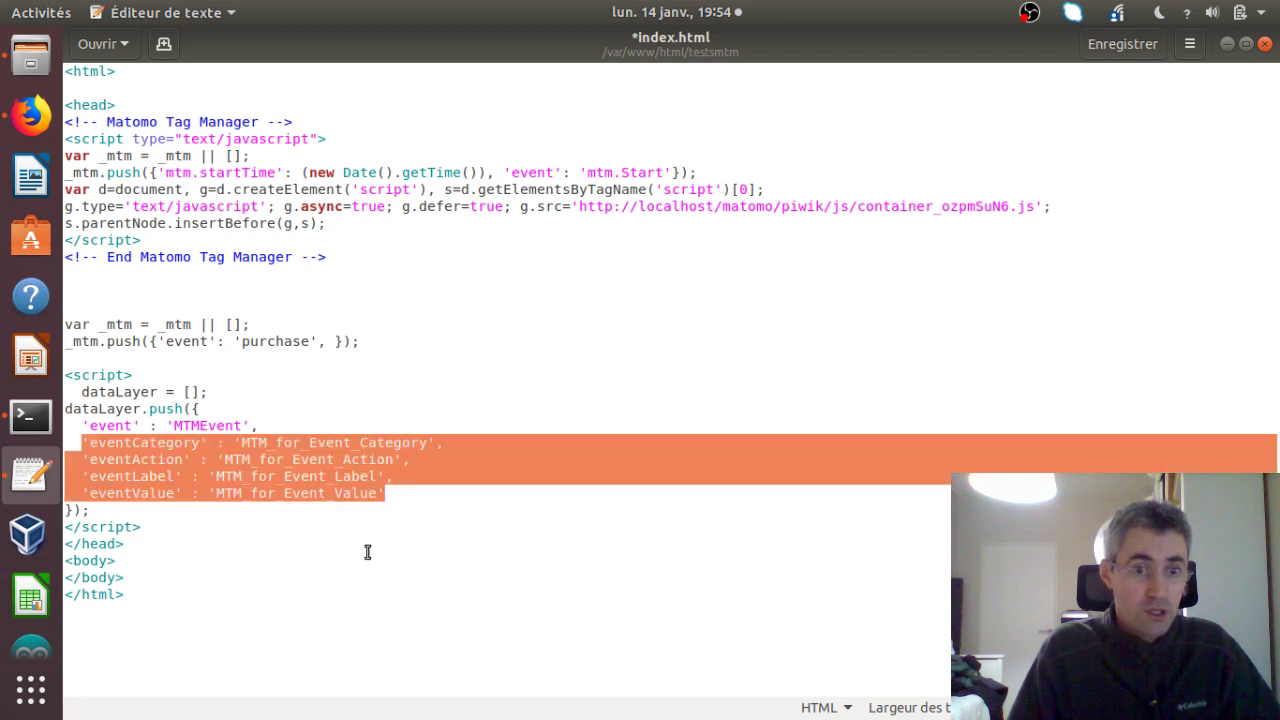
pyautogui.press('BackSpace')
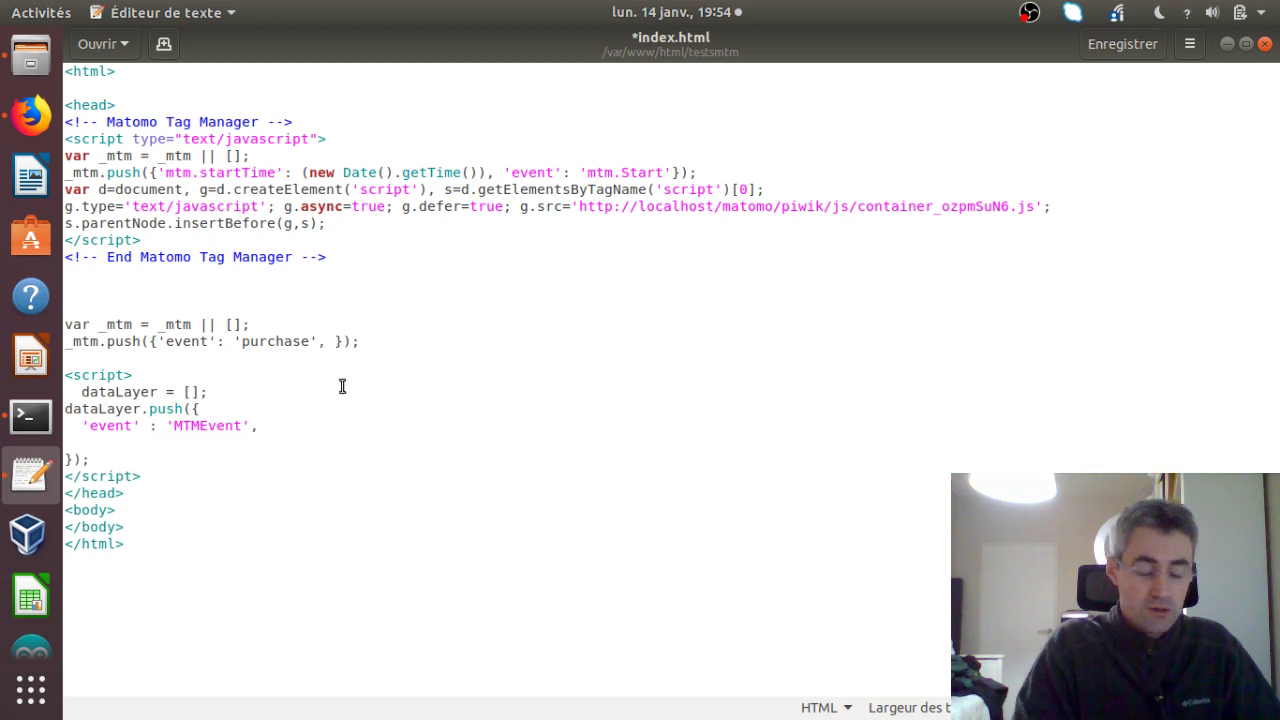
pyautogui.hotkey('ctrl', 'v')
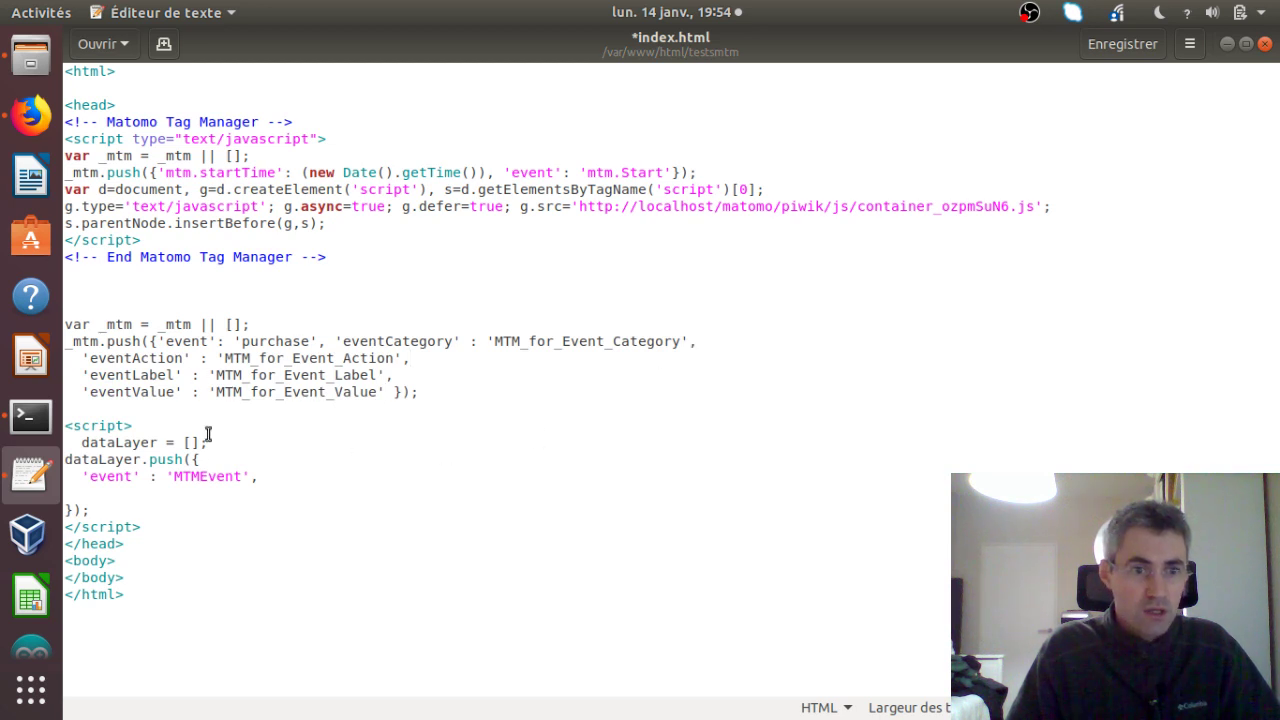
# Step: Replace the purchase event name in index.html's _mtm.push call with MTMEvent, moved from the dataLayer push
pyautogui.moveTo(242, 476); pyautogui.dragTo(176, 481)
pyautogui.hotkey('ctrl', 'c')
pyautogui.press('BackSpace')
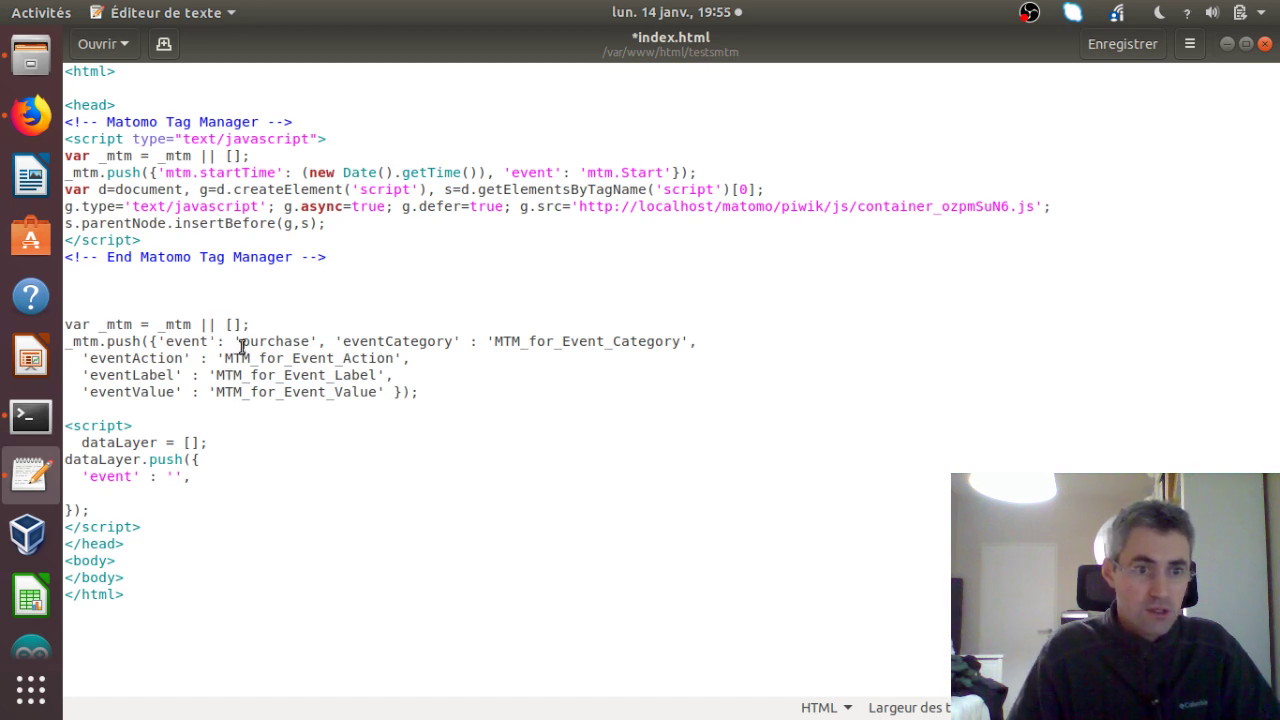
pyautogui.hotkey('shift', 'Right')
pyautogui.hotkey('shift', 'Right')
pyautogui.hotkey('shift', 'Right')
pyautogui.hotkey('shift', 'Right')
pyautogui.hotkey('shift', 'Right')
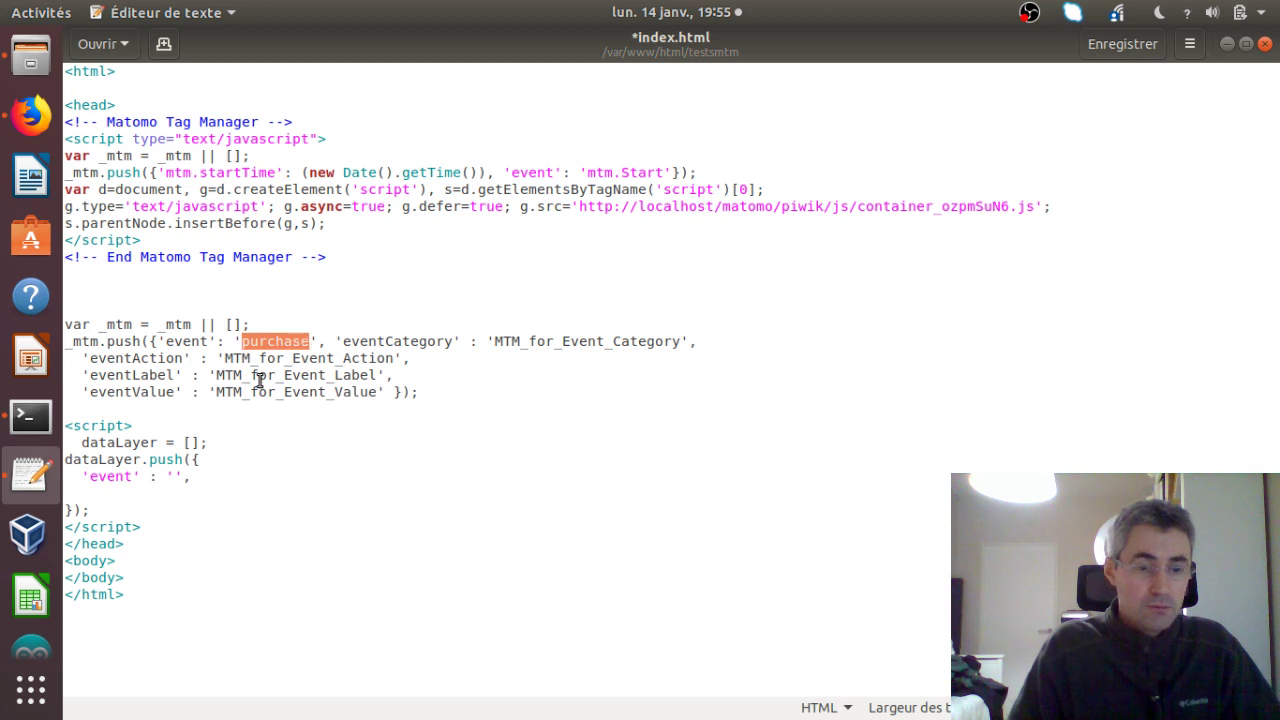
pyautogui.hotkey('ctrl', 'v')
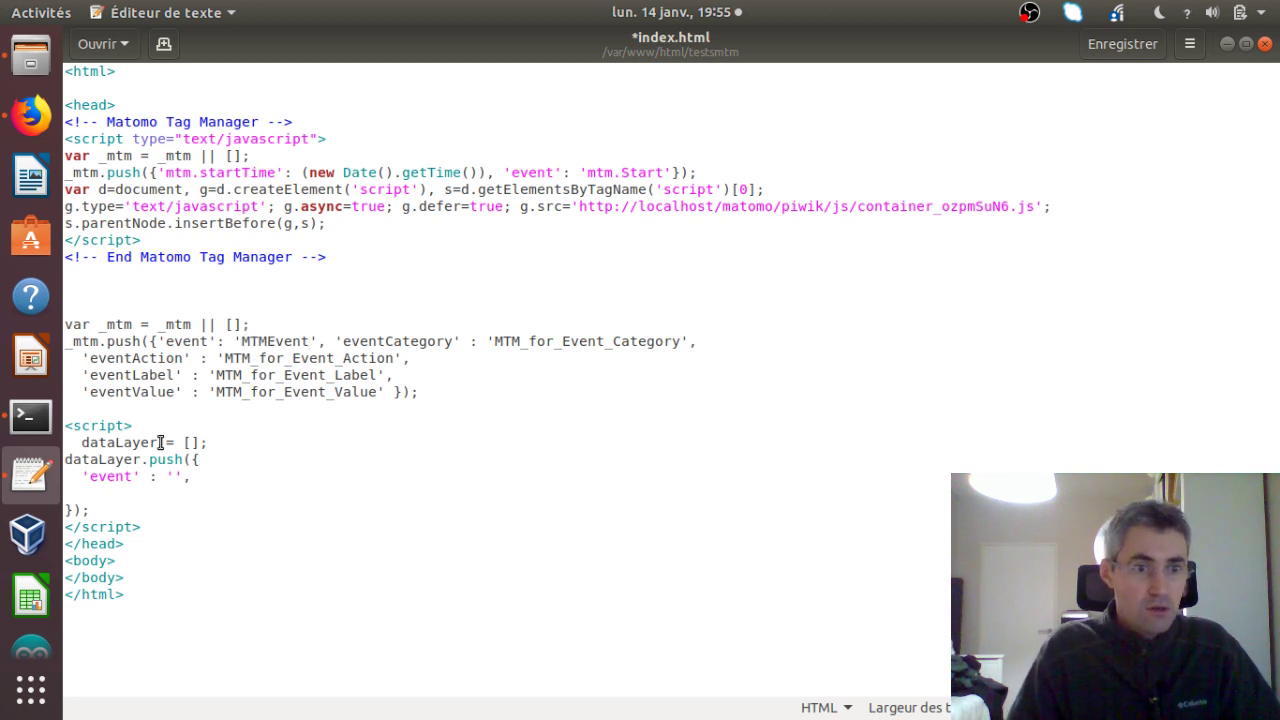
# Step: Move the opening script tag from above the dataLayer code to just above the second var _mtm line
pyautogui.hotkey('shift', 'Home')
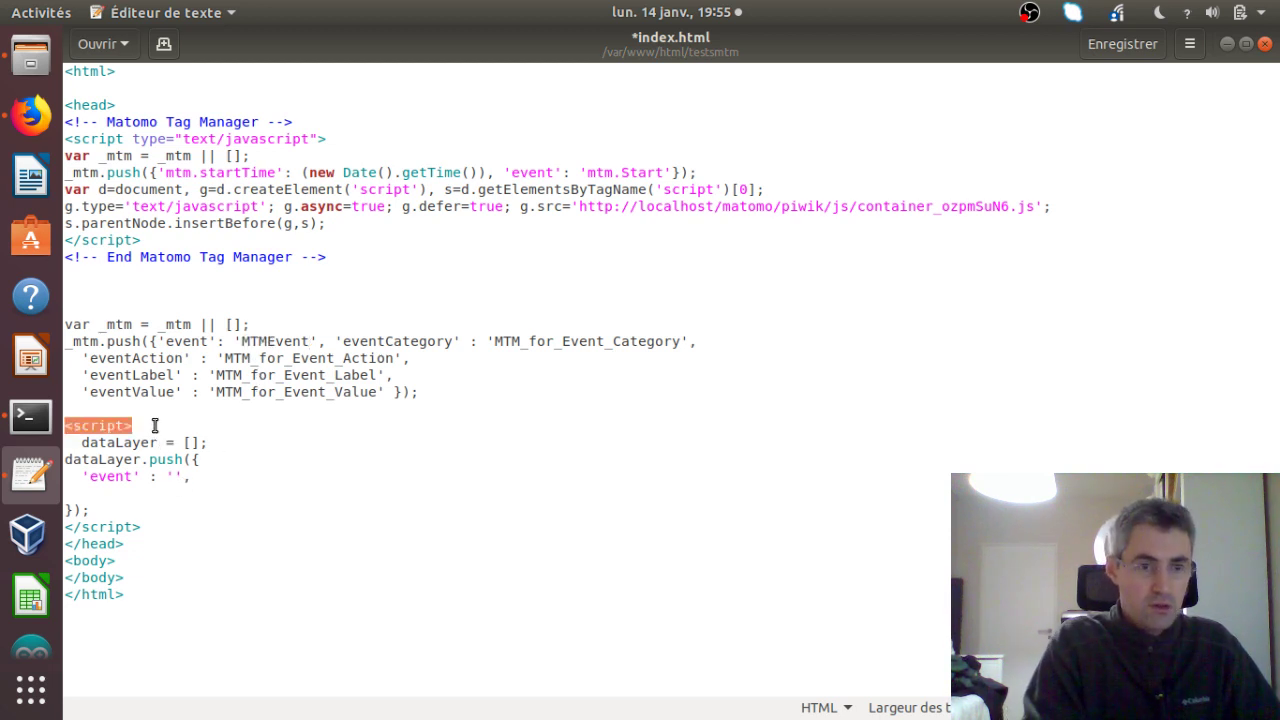
pyautogui.press('BackSpace')
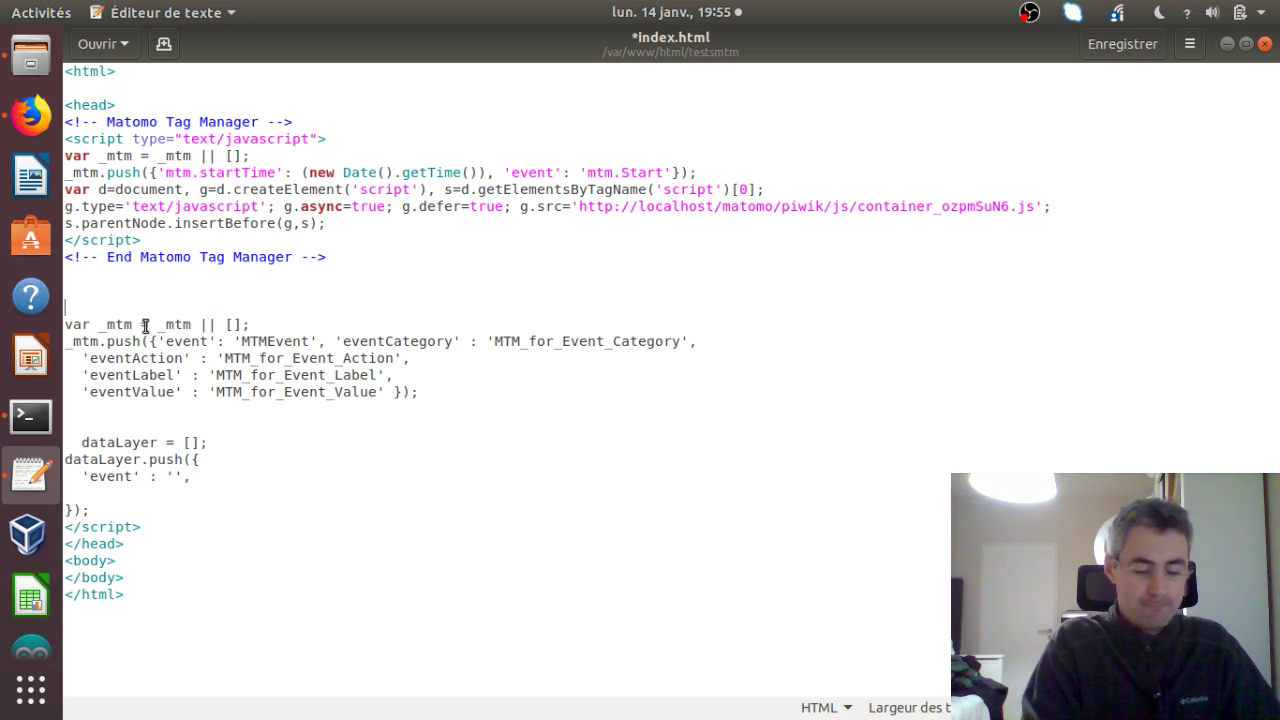
pyautogui.hotkey('ctrl', 'z')
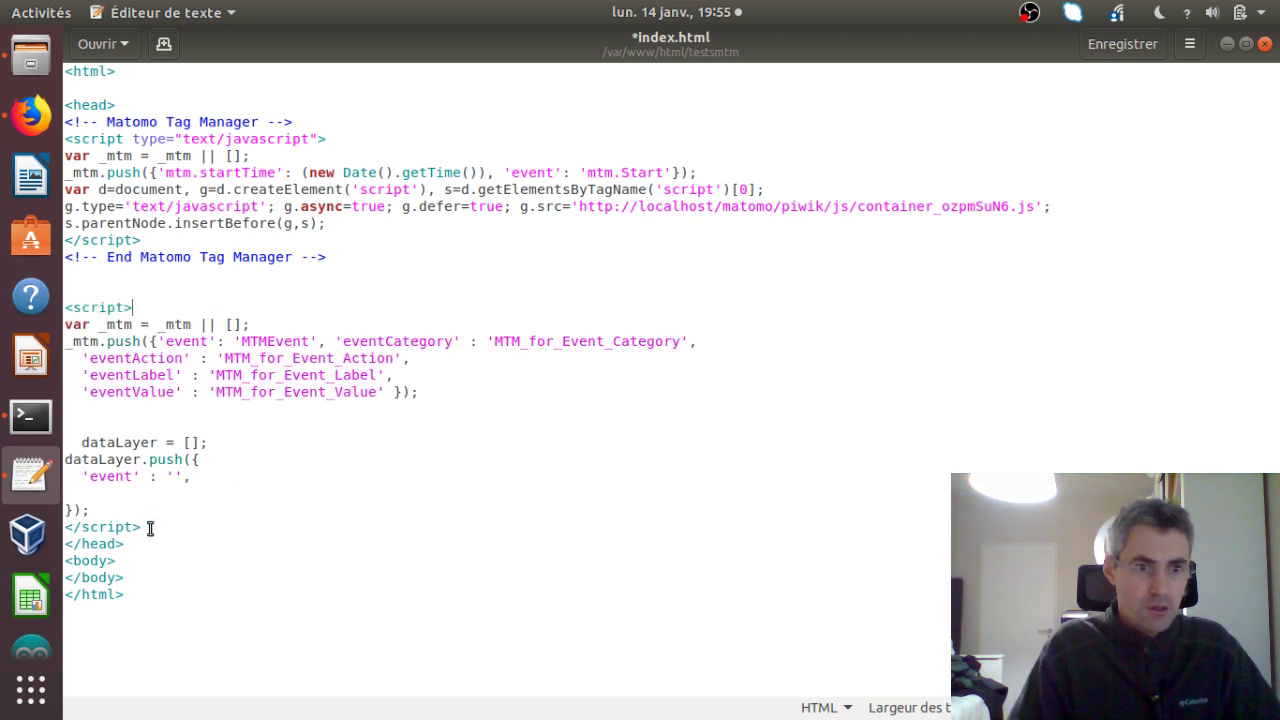
# Step: Delete the leftover dataLayer declaration and push code below the _mtm.push call, and save index.html
pyautogui.hotkey('shift', 'Up')
pyautogui.hotkey('shift', 'Up')
pyautogui.hotkey('shift', 'Up')
pyautogui.hotkey('shift', 'Up')
pyautogui.hotkey('shift', 'Up')
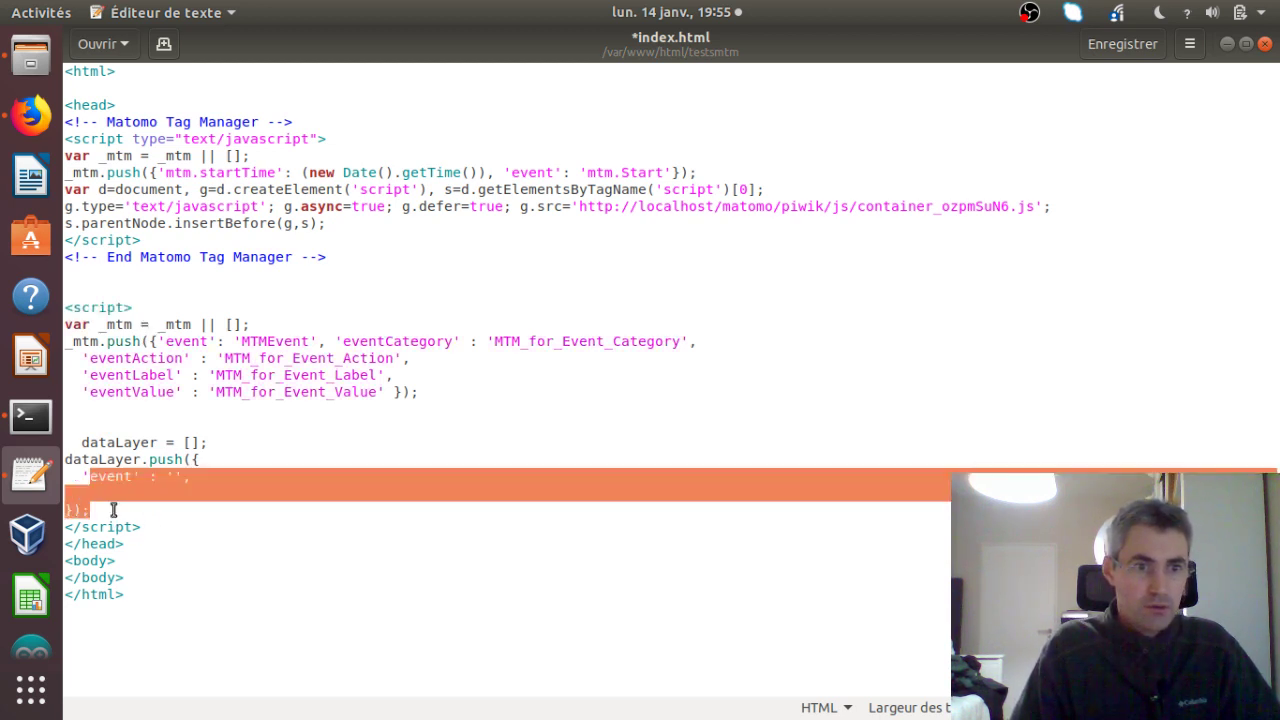
pyautogui.press('BackSpace')
pyautogui.press('BackSpace')
pyautogui.press('BackSpace')
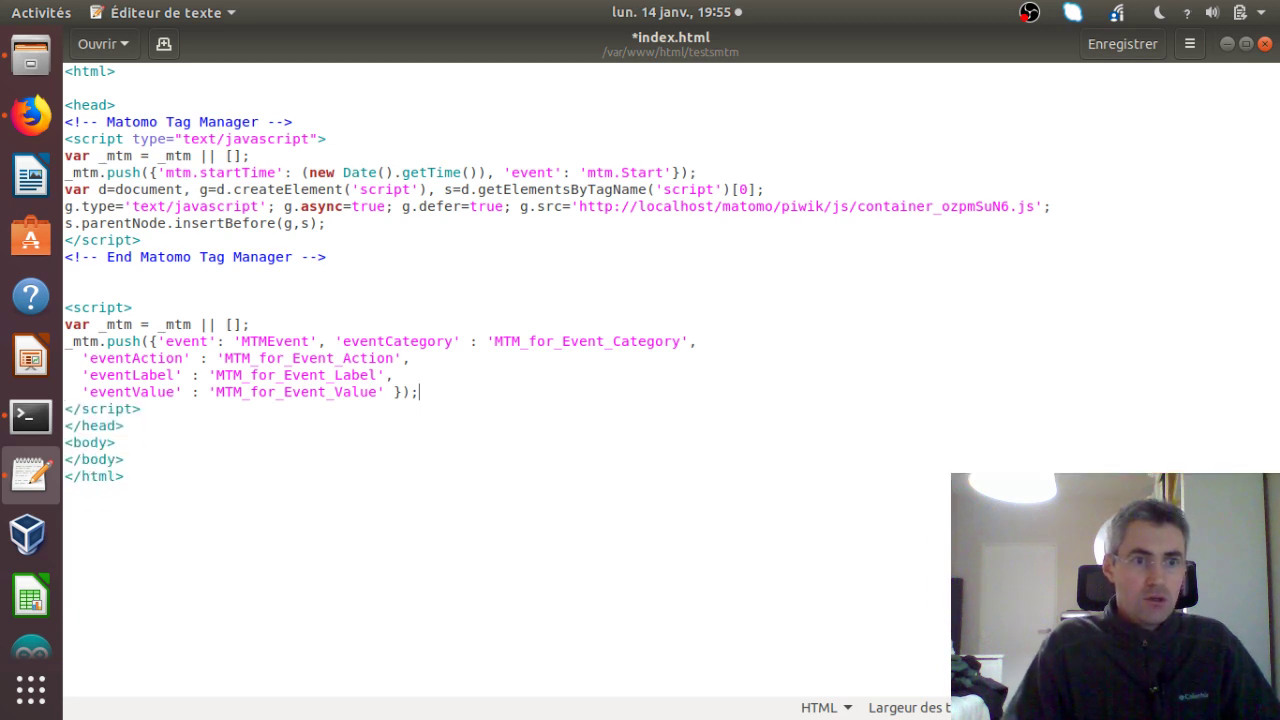
pyautogui.hotkey('ctrl', 's')
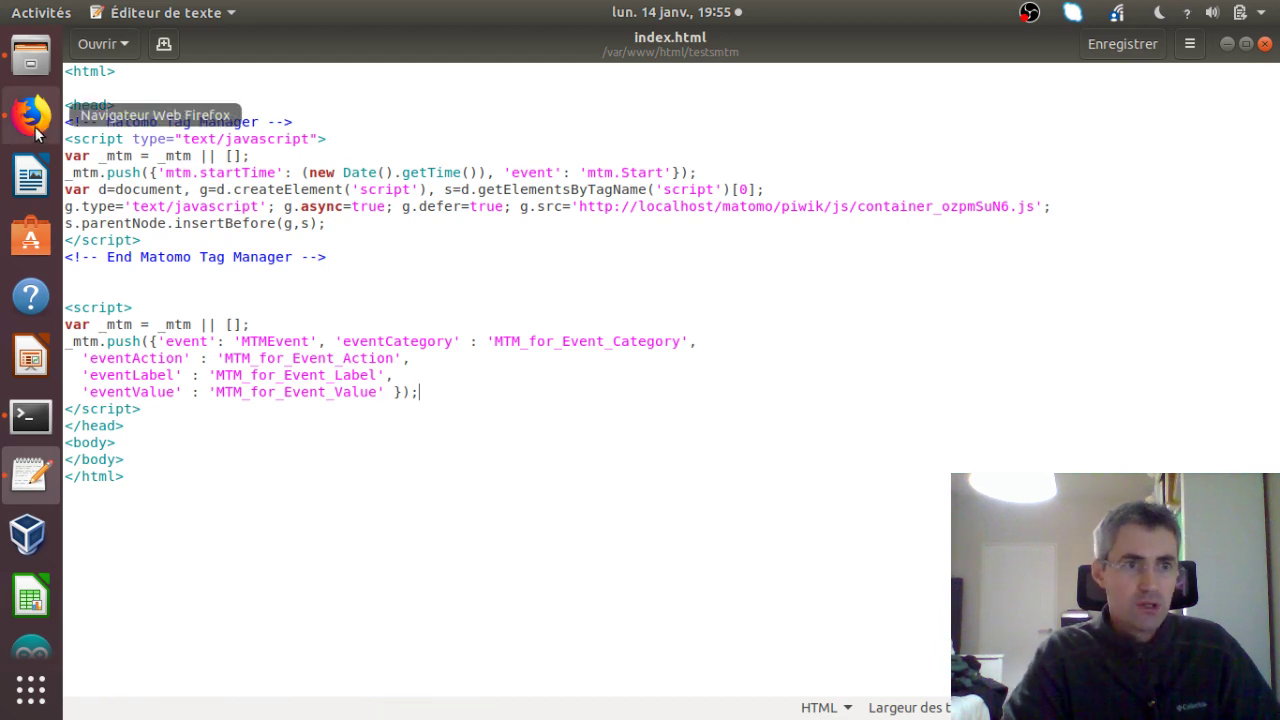
# Step: Switch to Firefox and reload the test page localhost/testsmtm/ with the edited code
pyautogui.click(29, 119)
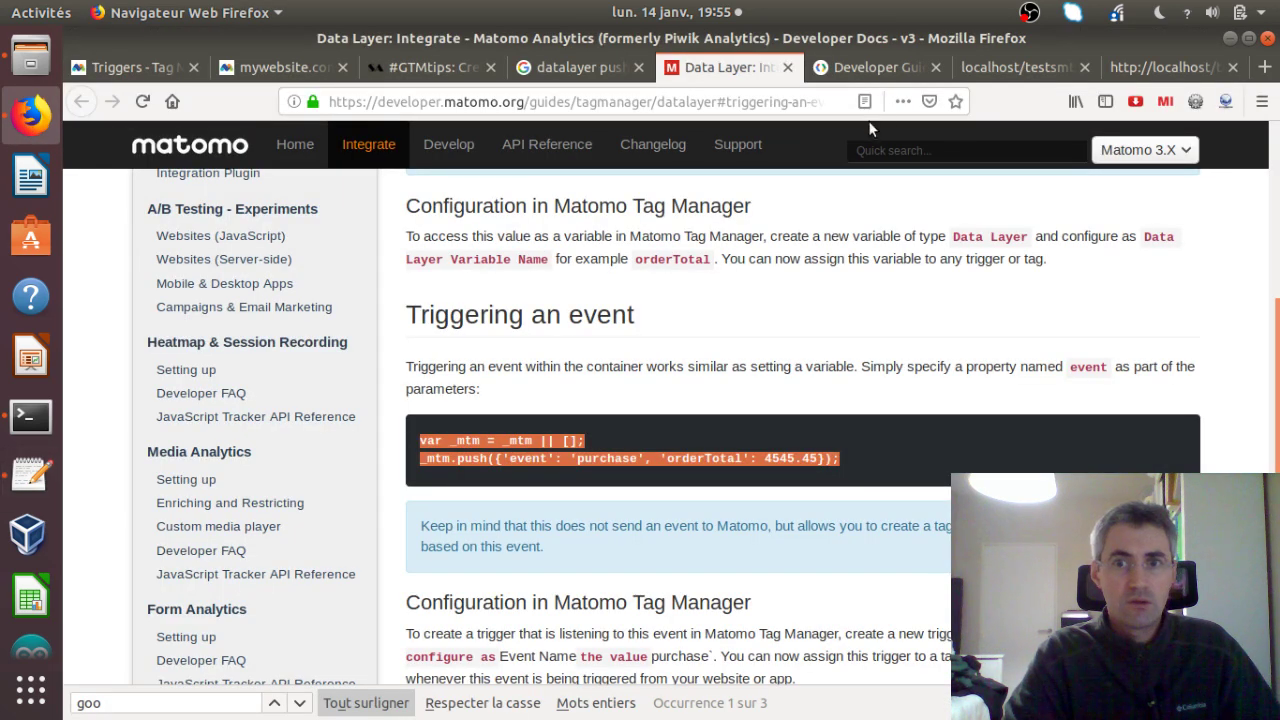
pyautogui.click(985, 69)
pyautogui.click(527, 105)
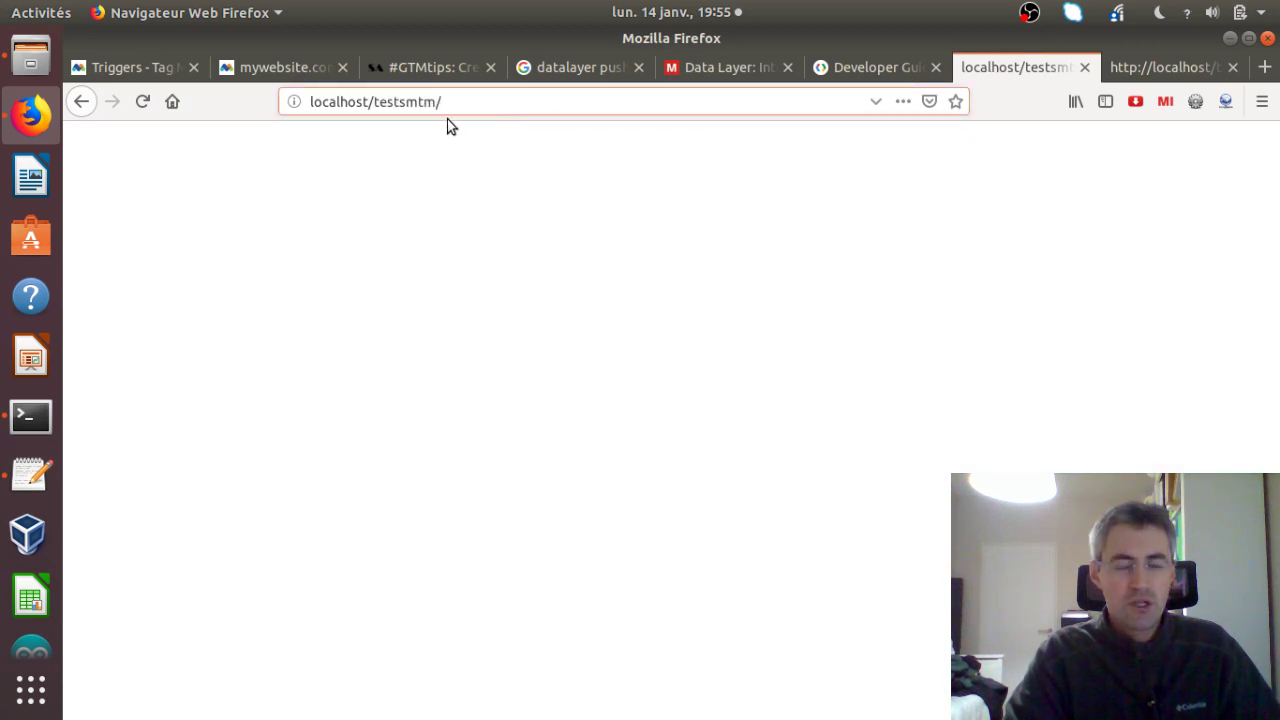
pyautogui.press('Return')
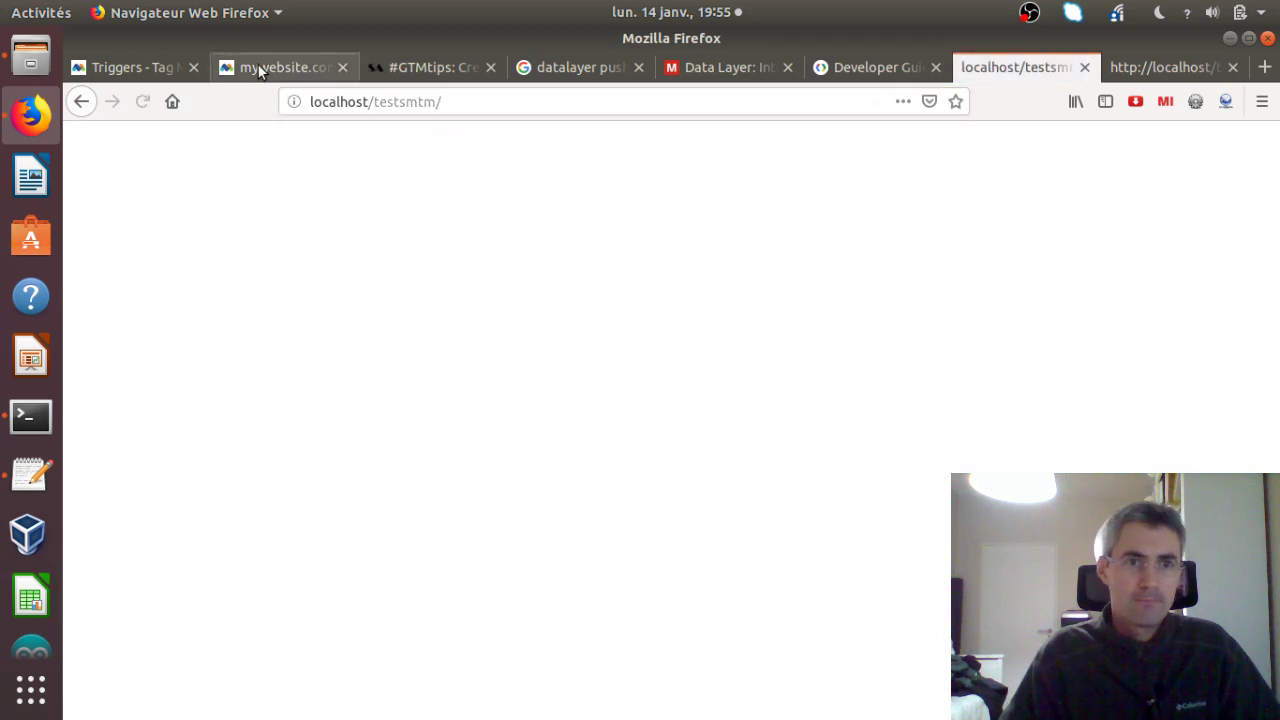
# Step: Return to the MTMEvent trigger page in Tag Manager and enable preview mode for the container
pyautogui.click(259, 69)
pyautogui.click(140, 68)
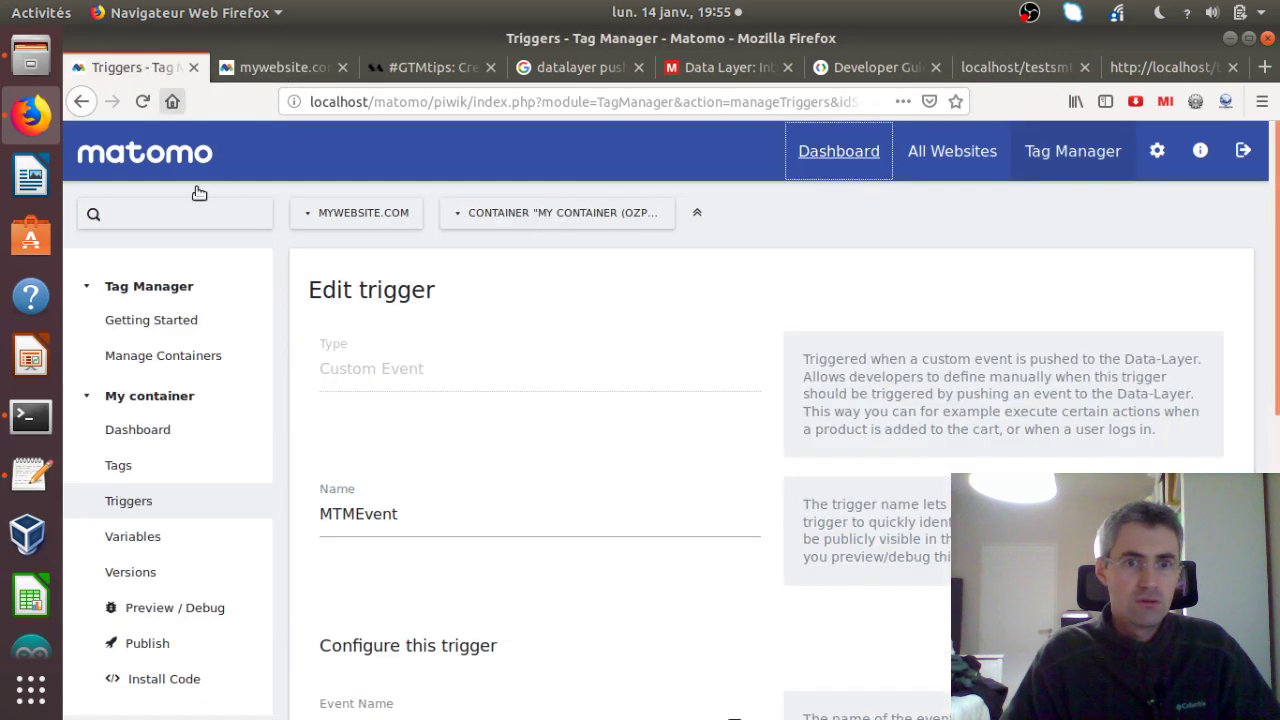
pyautogui.click(162, 609)
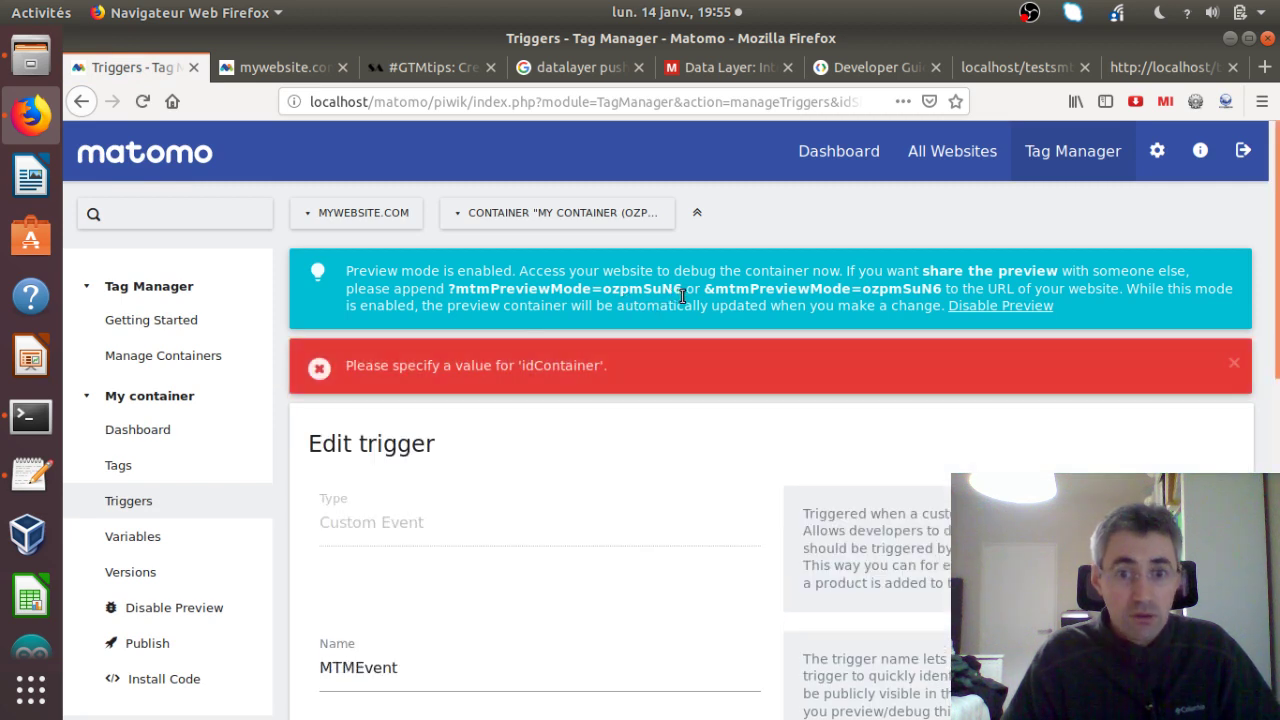
# Step: Copy the ?mtmPreviewMode=ozpmSuN6 parameter from the preview notice and load localhost/testsmtm/ with it appended
pyautogui.moveTo(681, 291); pyautogui.dragTo(448, 291)
pyautogui.hotkey('ctrl', 'd')
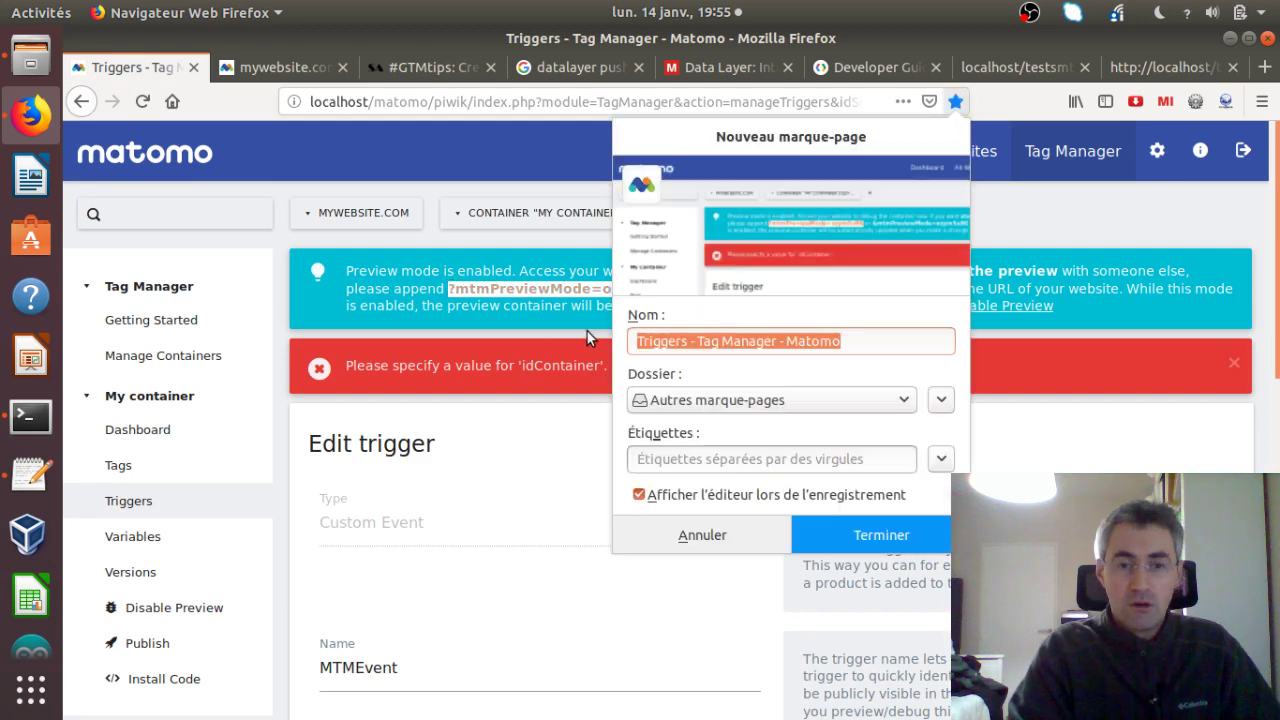
pyautogui.click(528, 320)
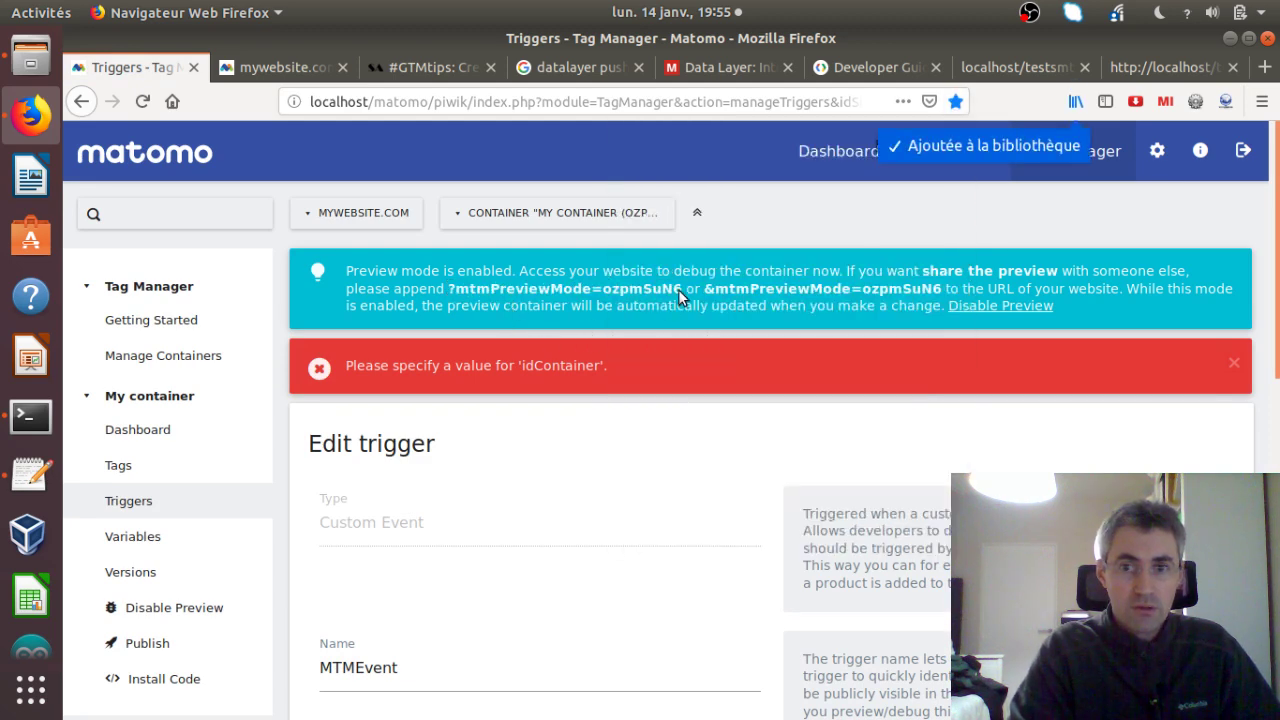
pyautogui.moveTo(682, 296); pyautogui.dragTo(454, 290)
pyautogui.hotkey('ctrl', 'c')
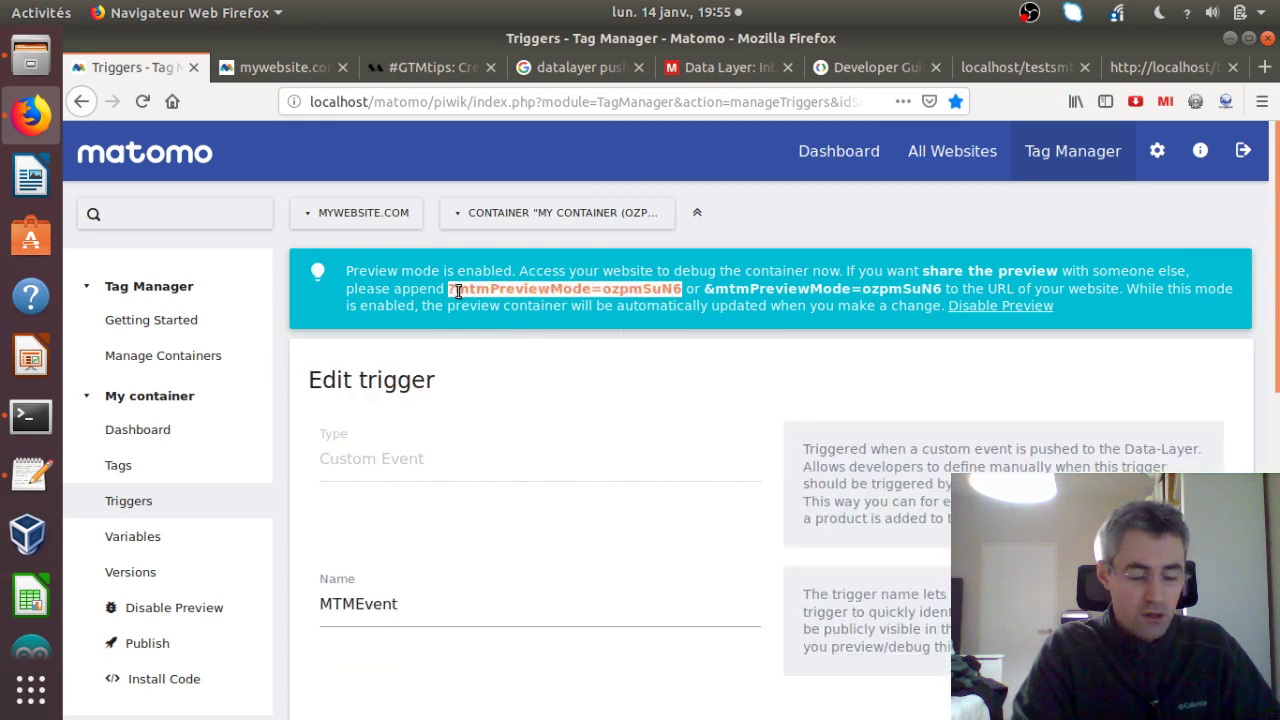
pyautogui.click(1150, 66)
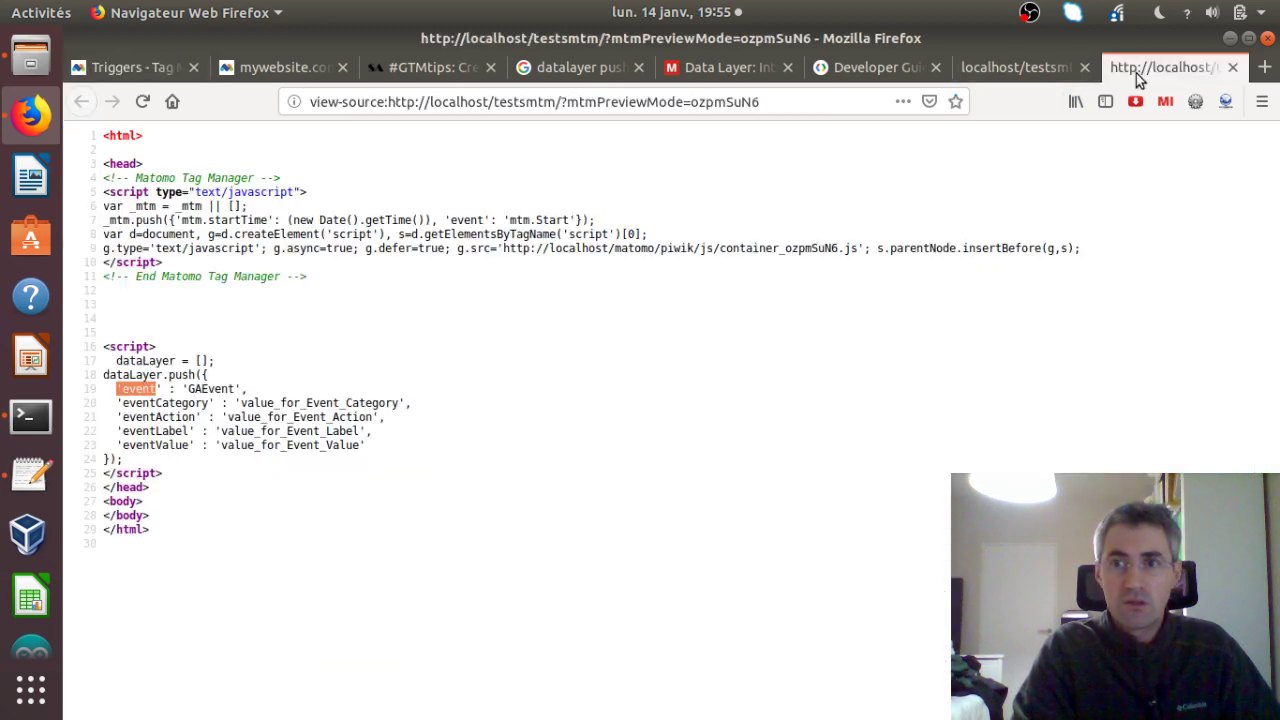
pyautogui.click(1035, 66)
pyautogui.click(629, 104)
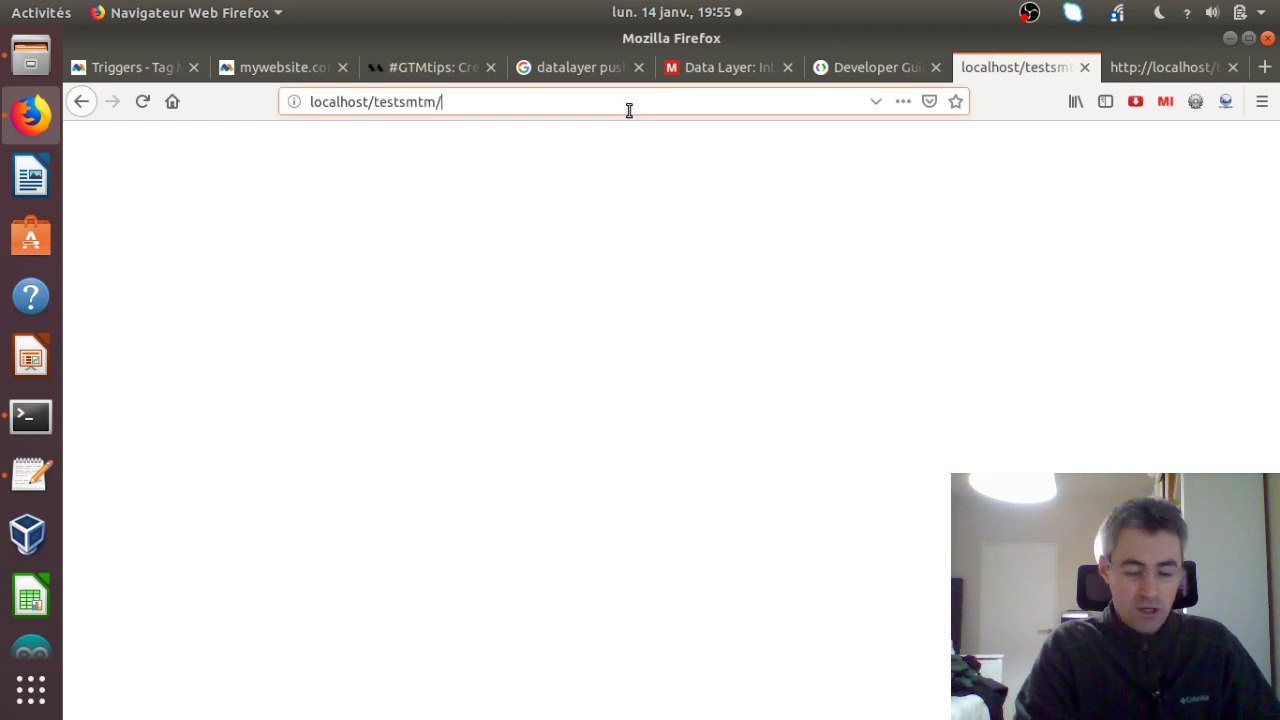
pyautogui.hotkey('ctrl', 'v')
pyautogui.press('Return')
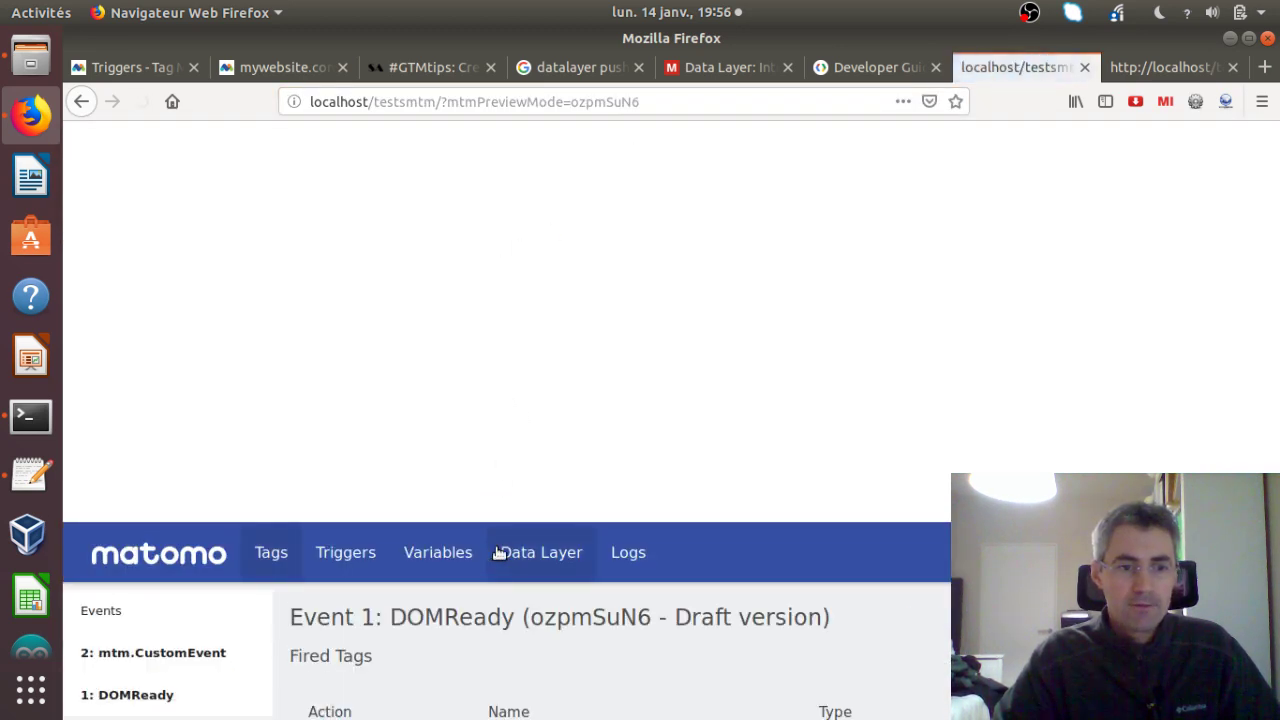
# Step: Examine the Data Layer content of the DOMReady and mtm.CustomEvent events in the Matomo debug console
pyautogui.click(519, 566)
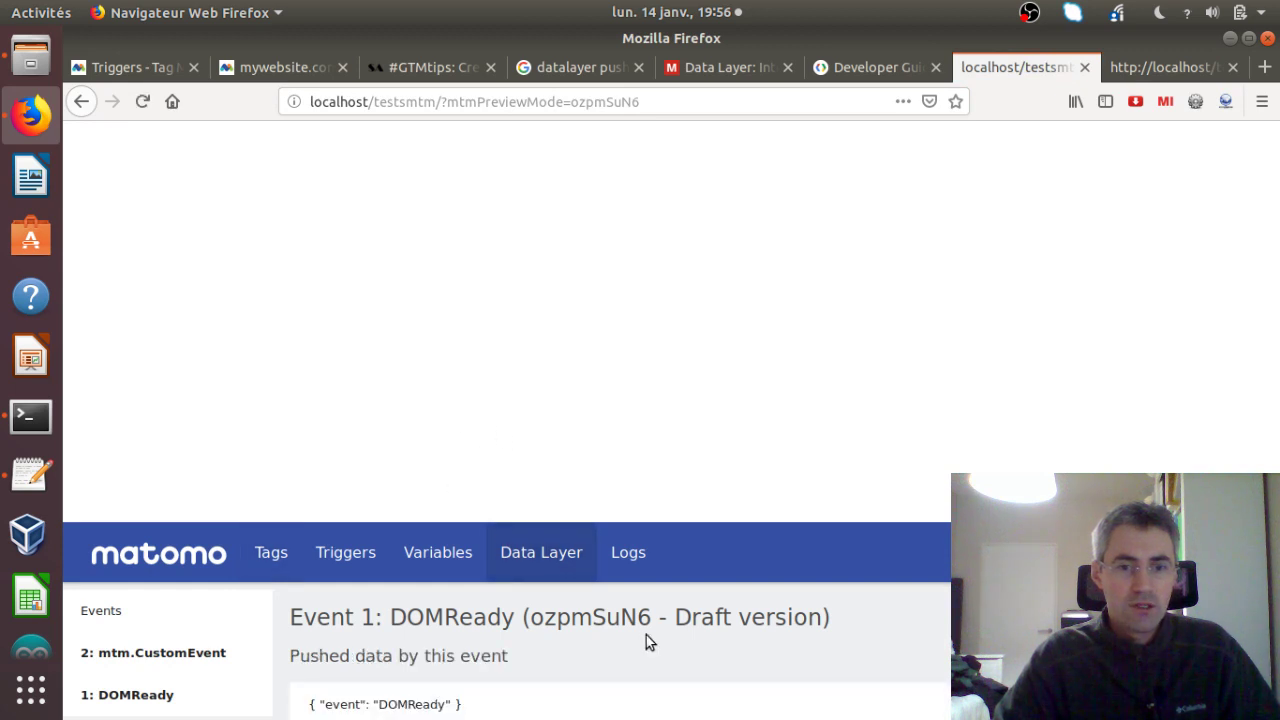
pyautogui.scroll(-3, 646, 640)
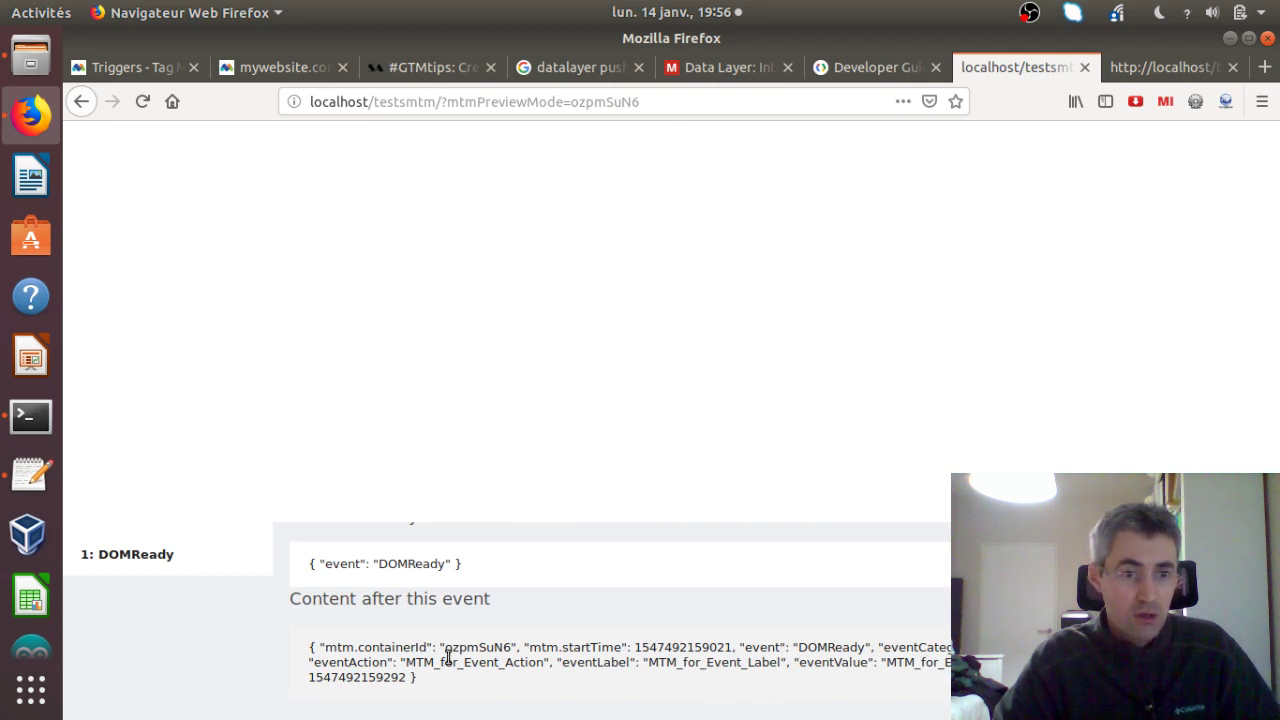
pyautogui.scroll(2, 446, 656)
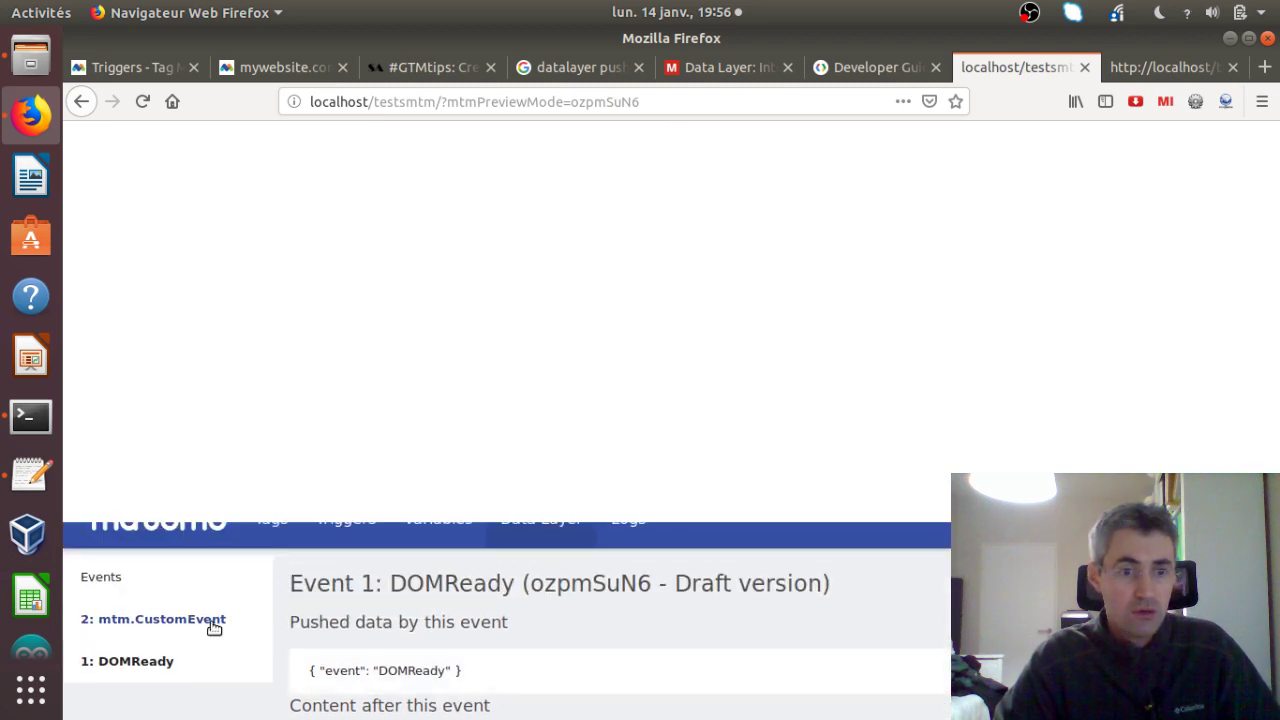
pyautogui.click(212, 624)
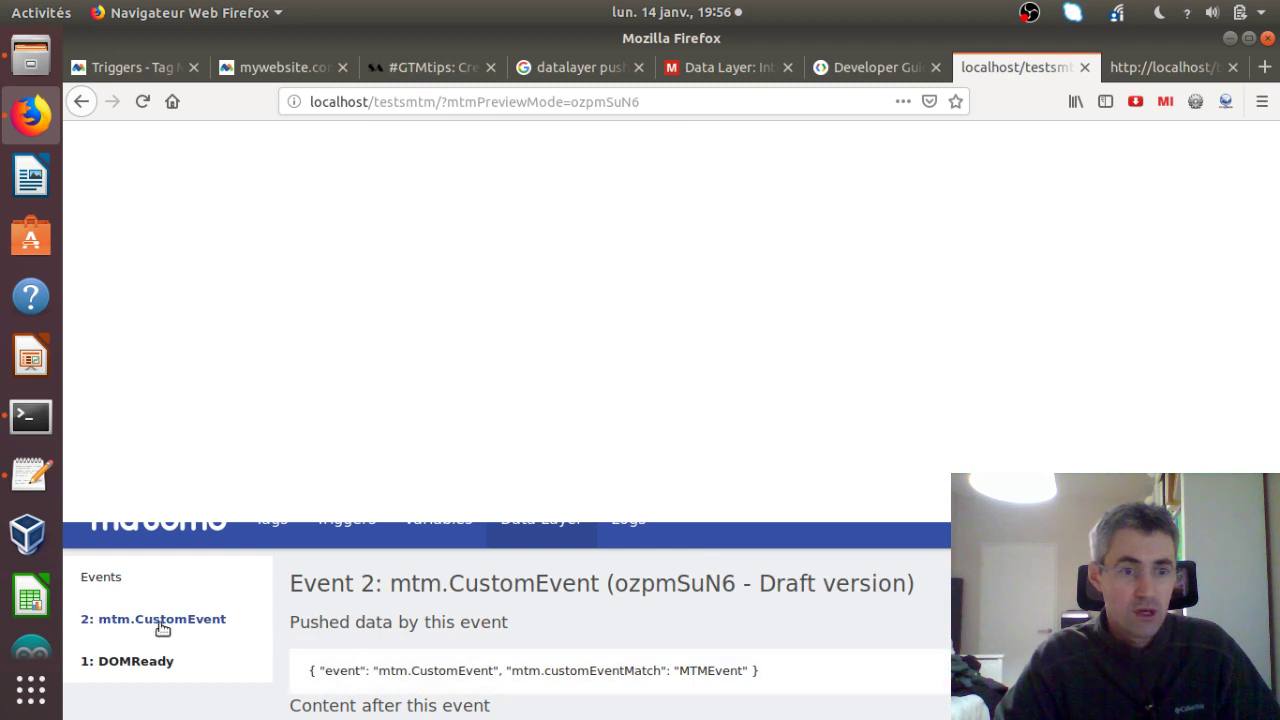
pyautogui.scroll(-2, 569, 590)
pyautogui.scroll(2, 560, 608)
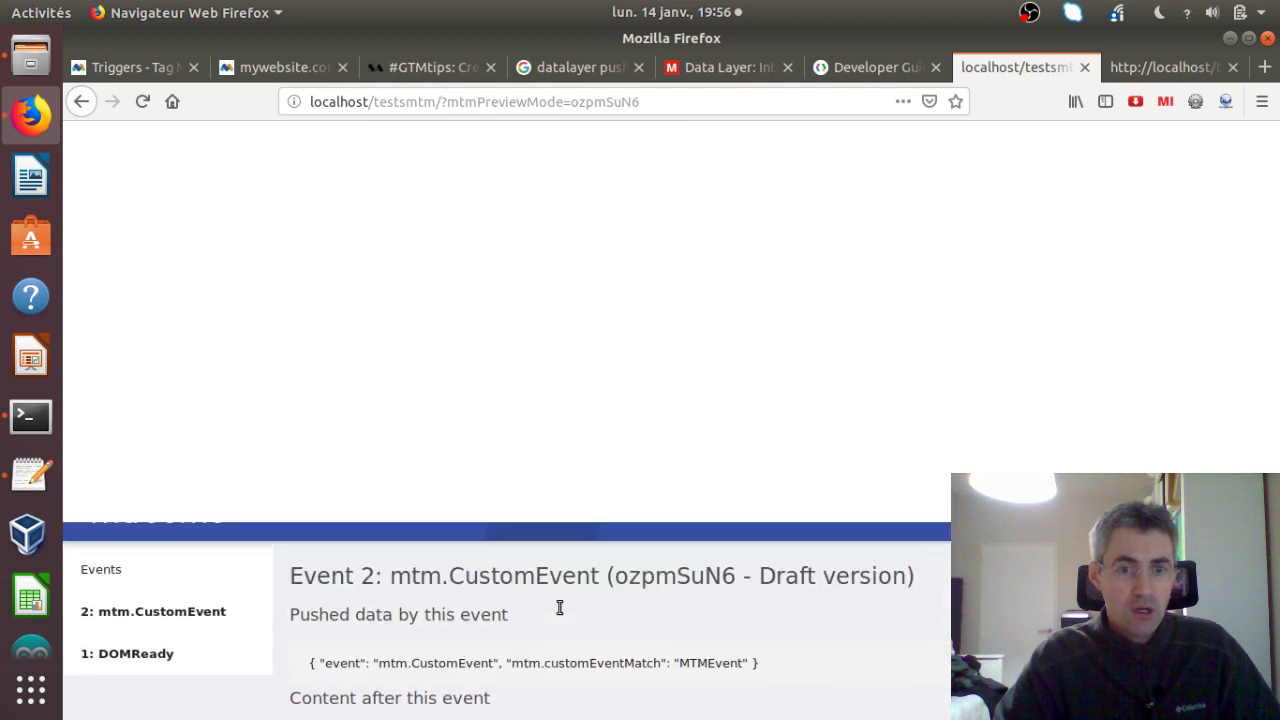
pyautogui.scroll(1, 560, 608)
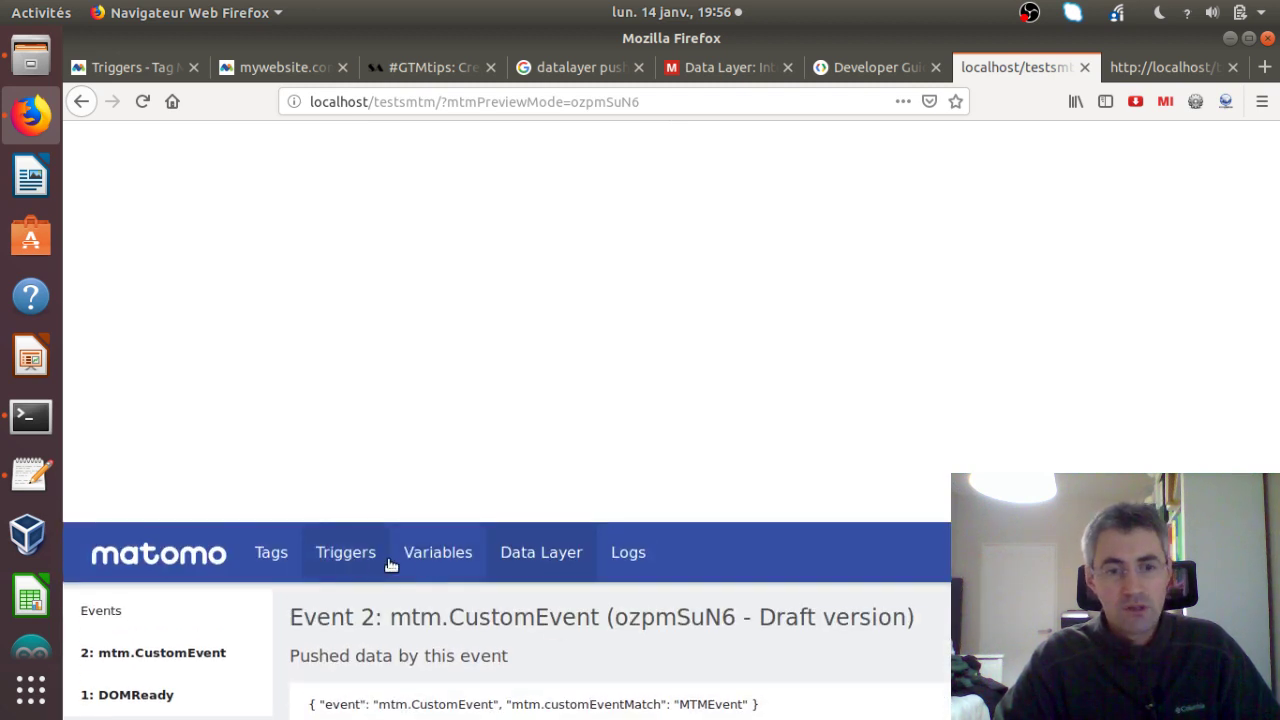
# Step: Check the eventCategory, eventAction, eventLabel and eventValue variables of the mtm.CustomEvent event in the debug console
pyautogui.click(436, 565)
pyautogui.scroll(-3, 505, 655)
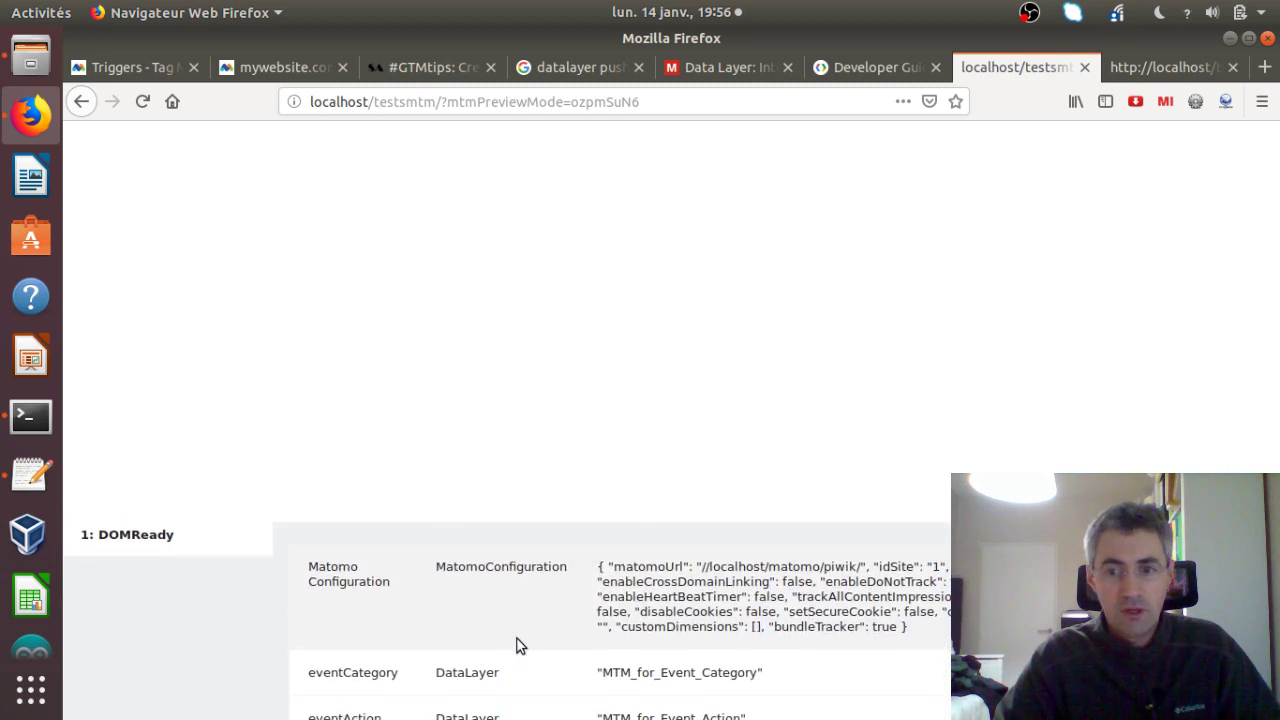
pyautogui.scroll(-3, 540, 650)
pyautogui.scroll(1, 541, 650)
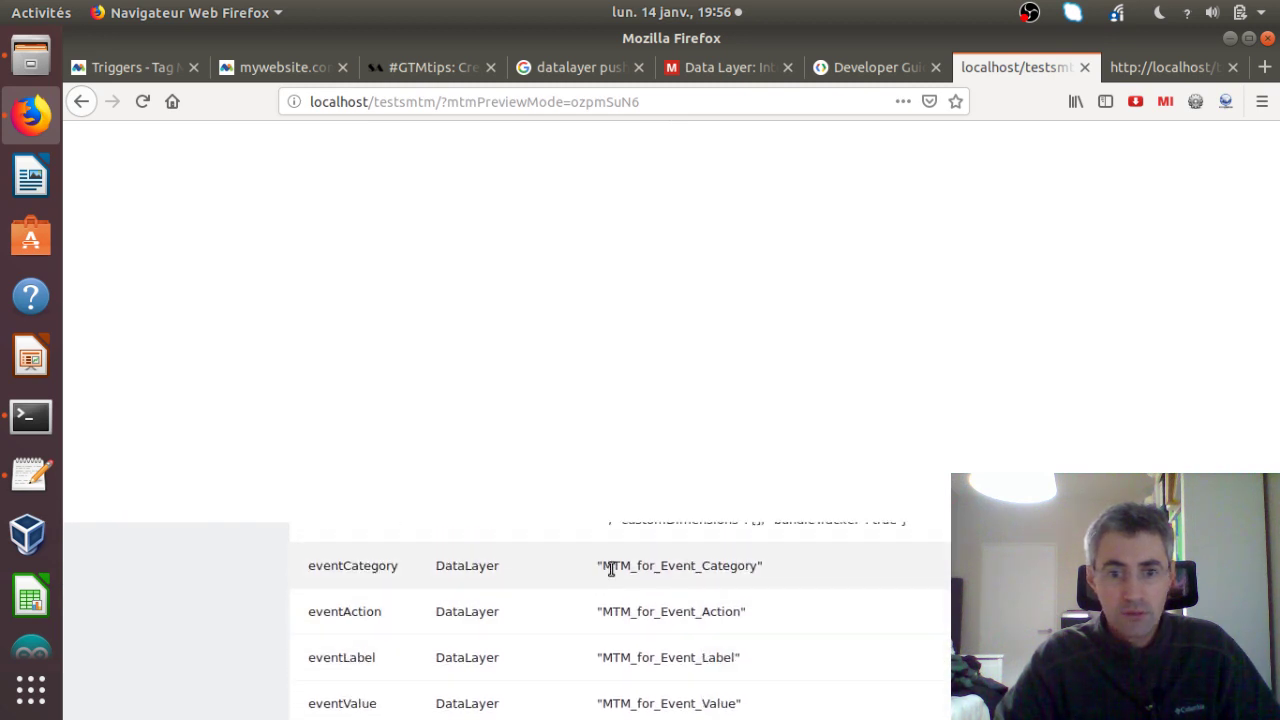
pyautogui.scroll(-1, 660, 605)
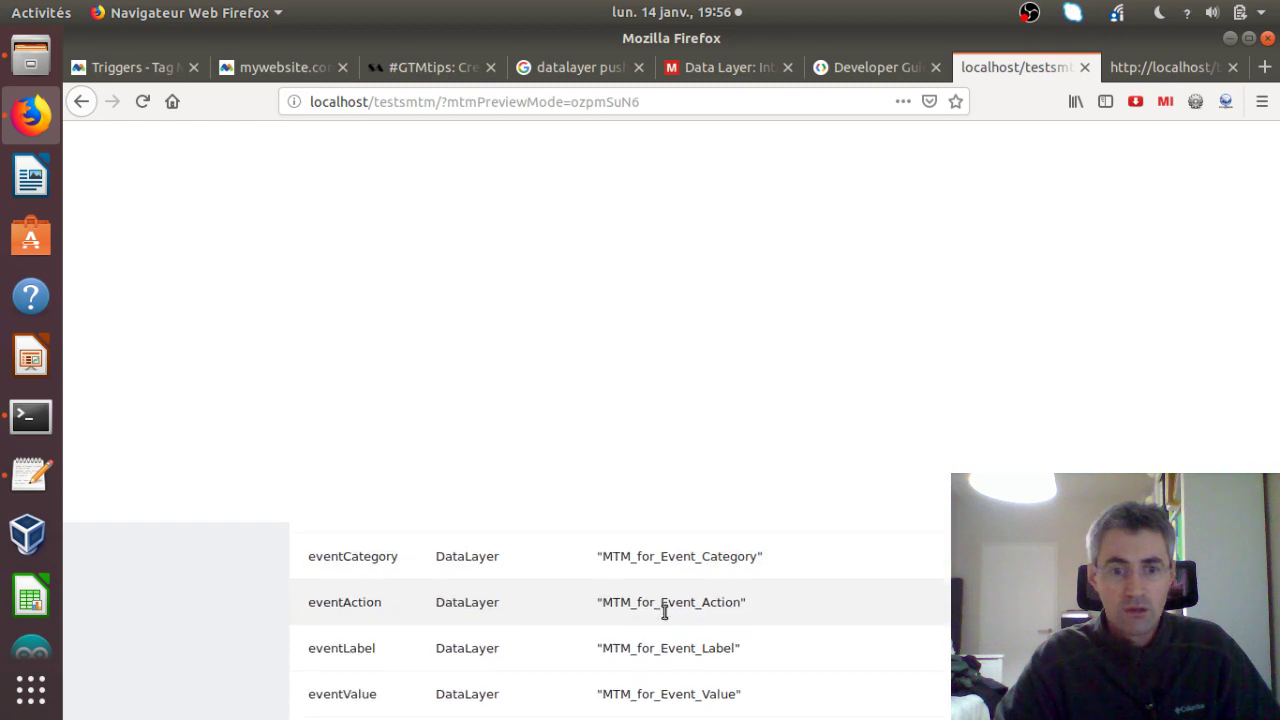
pyautogui.scroll(6, 645, 625)
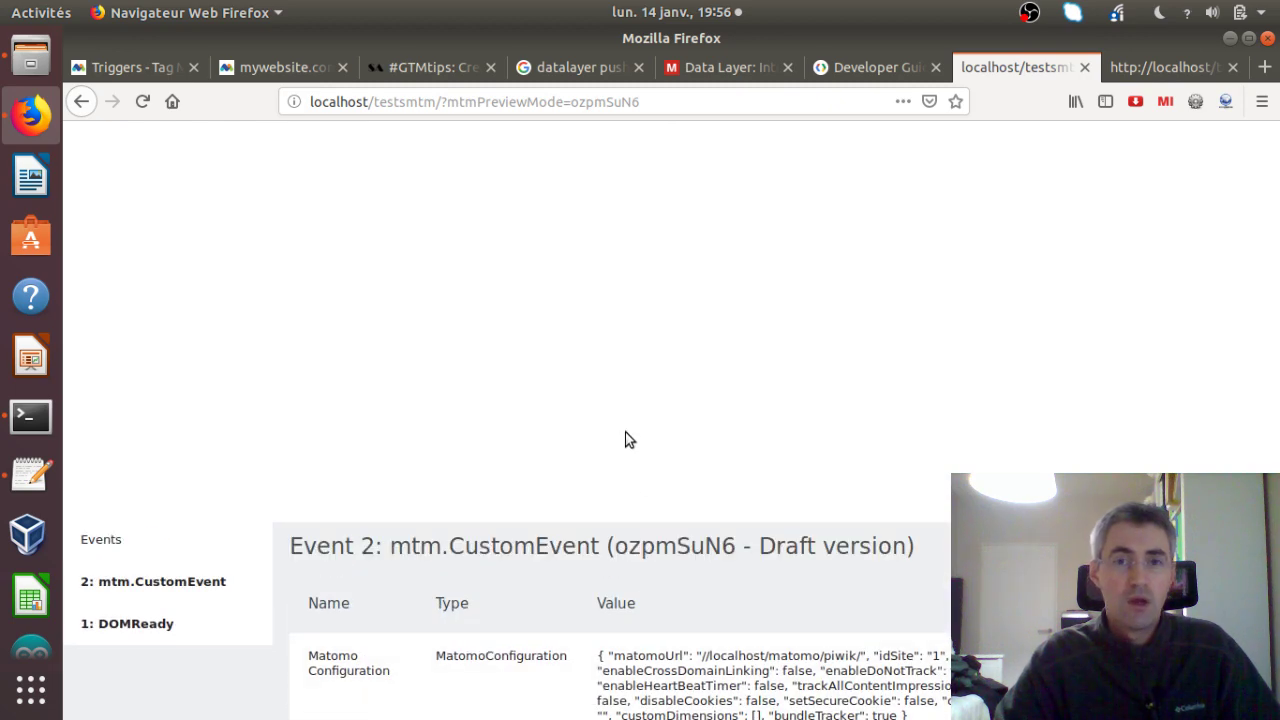
# Step: Reload the mywebsite.com Visits Log, review the events recorded for the latest visit, and return to the Matomo data layer guide
pyautogui.click(289, 67)
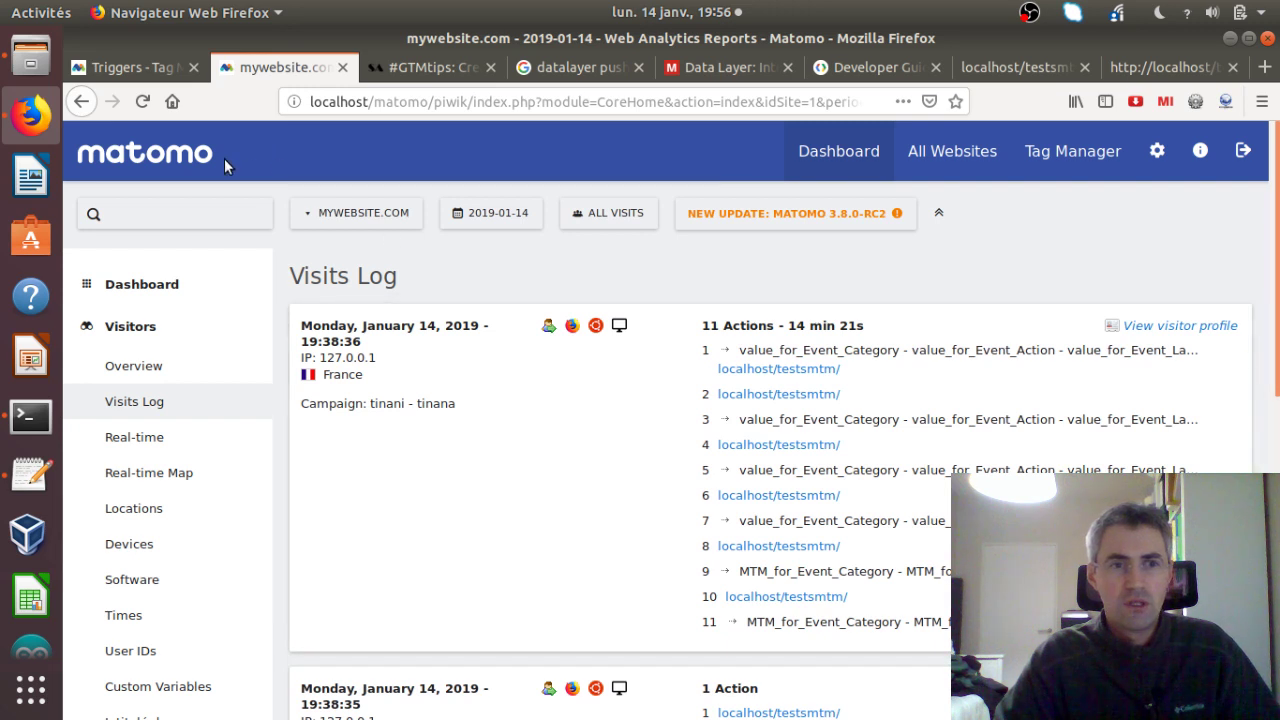
pyautogui.click(150, 113)
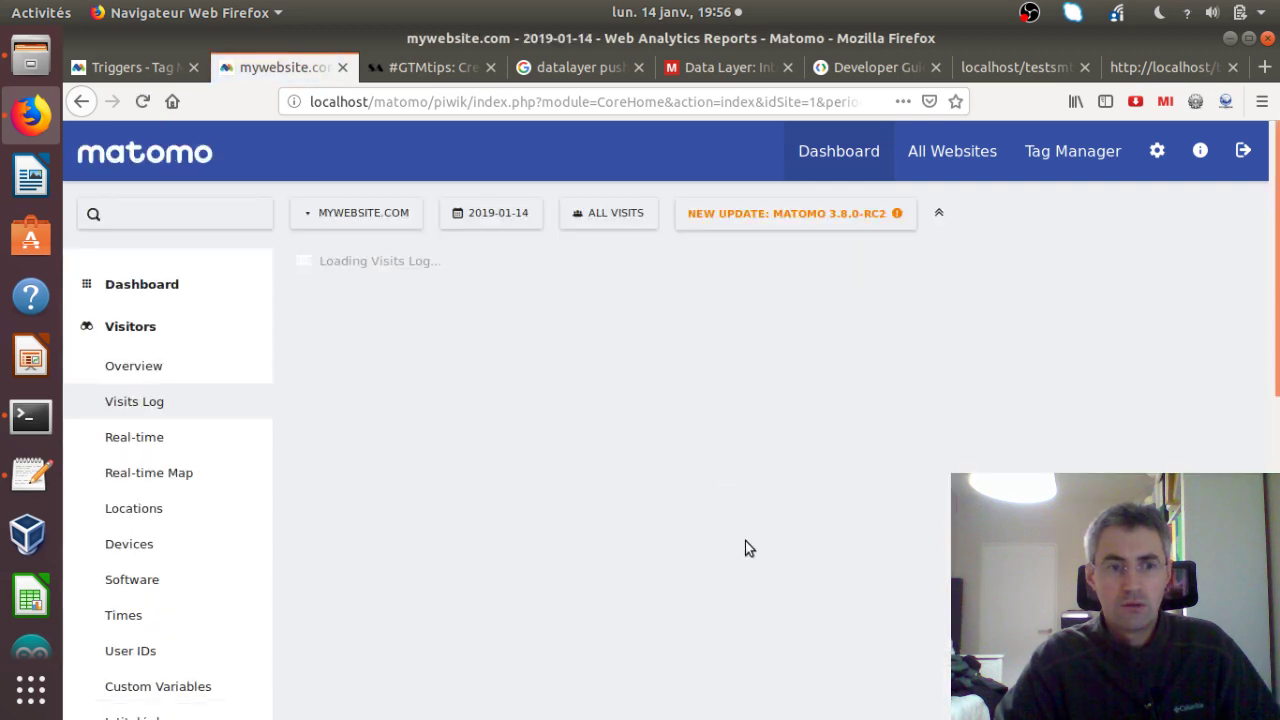
pyautogui.scroll(-4, 766, 545)
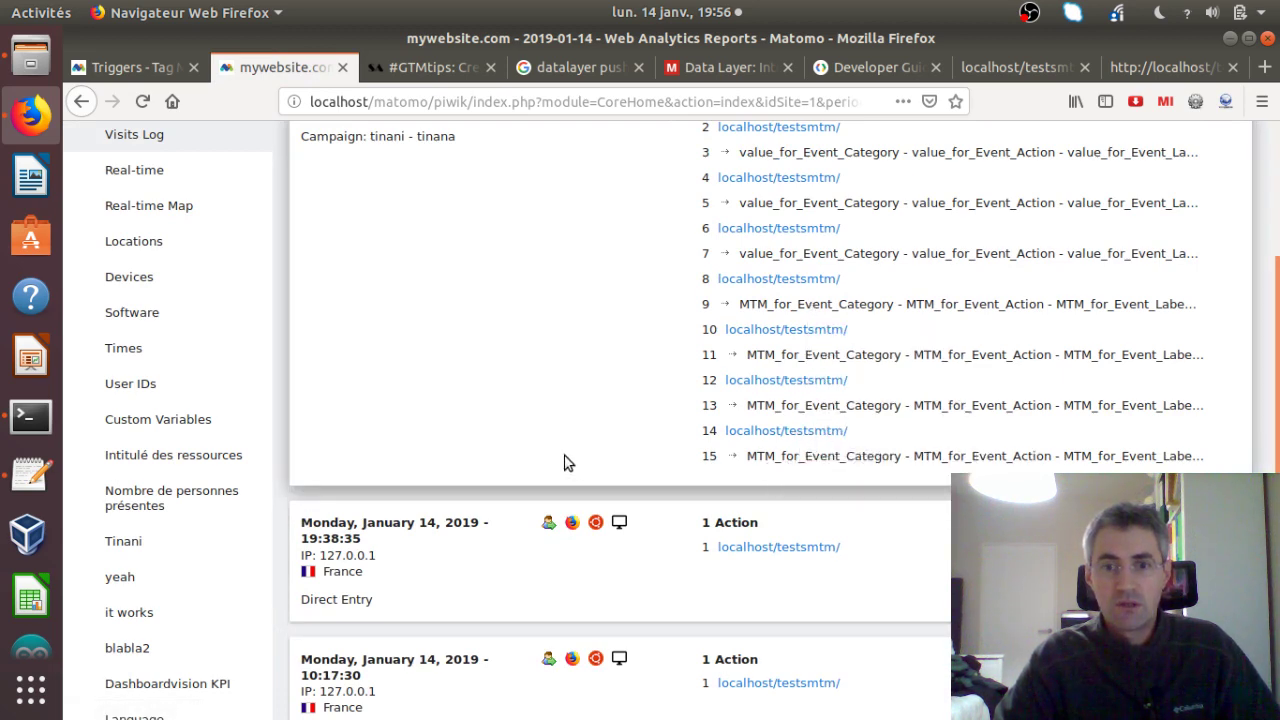
pyautogui.scroll(1, 600, 468)
pyautogui.scroll(1, 632, 469)
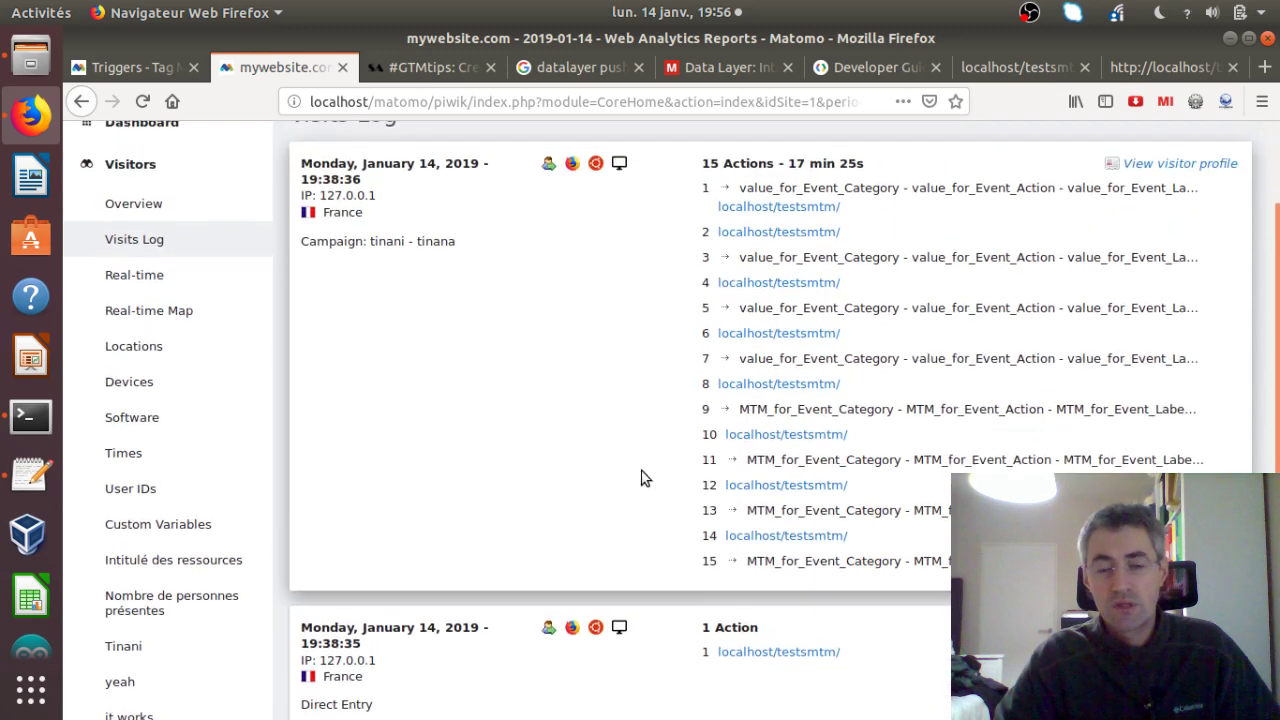
pyautogui.click(708, 74)
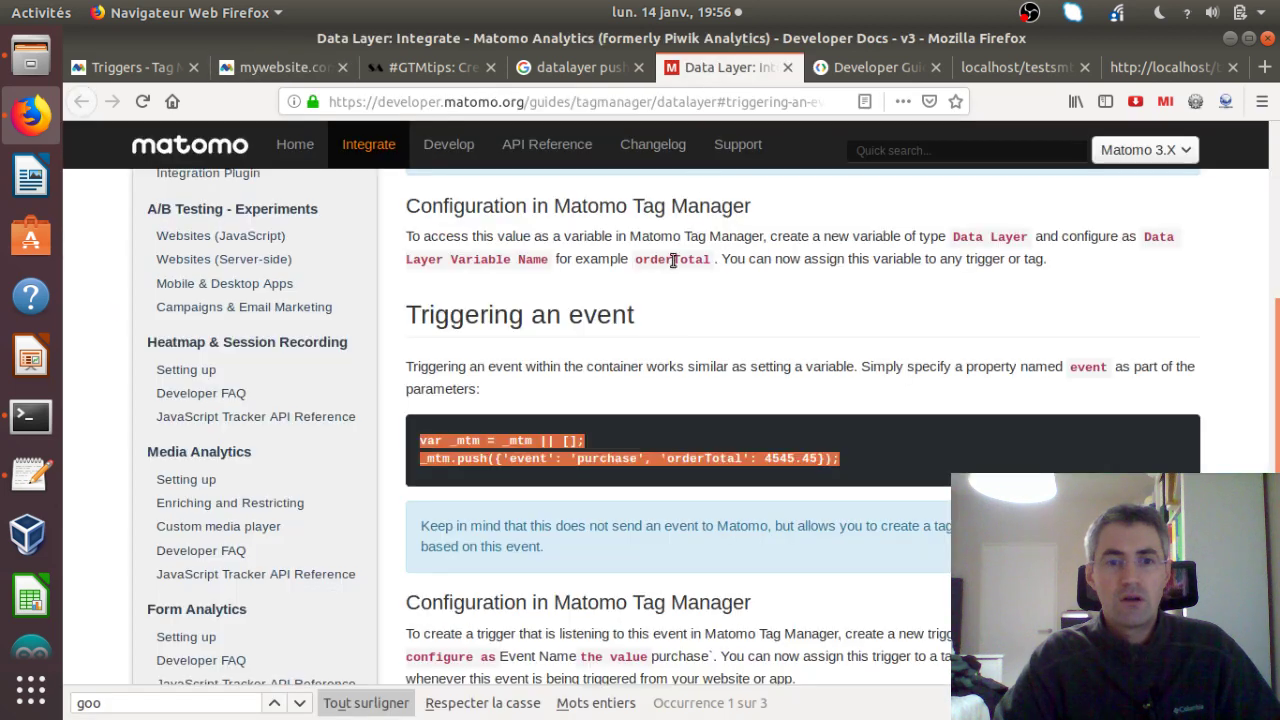
# Step: Review the test page's source and preview console, and examine the MTMEvent _mtm.push call in index.html in the text editor
pyautogui.click(1005, 72)
pyautogui.click(1120, 79)
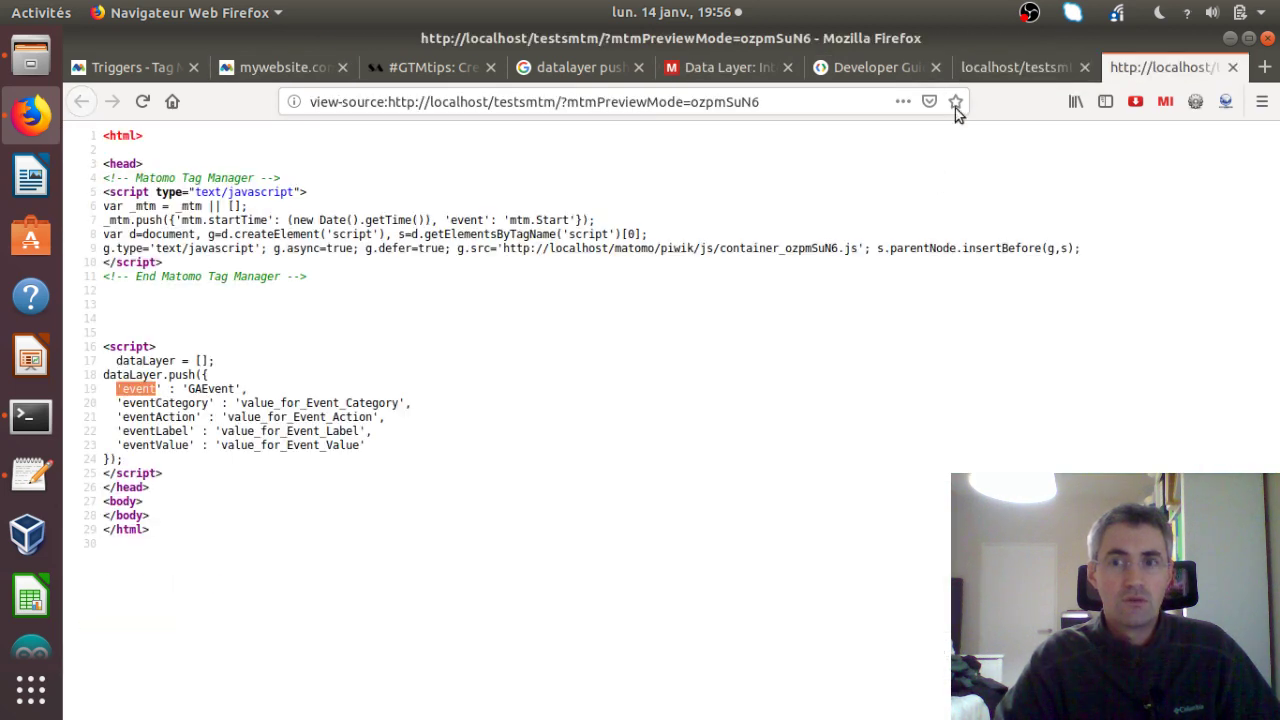
pyautogui.click(990, 68)
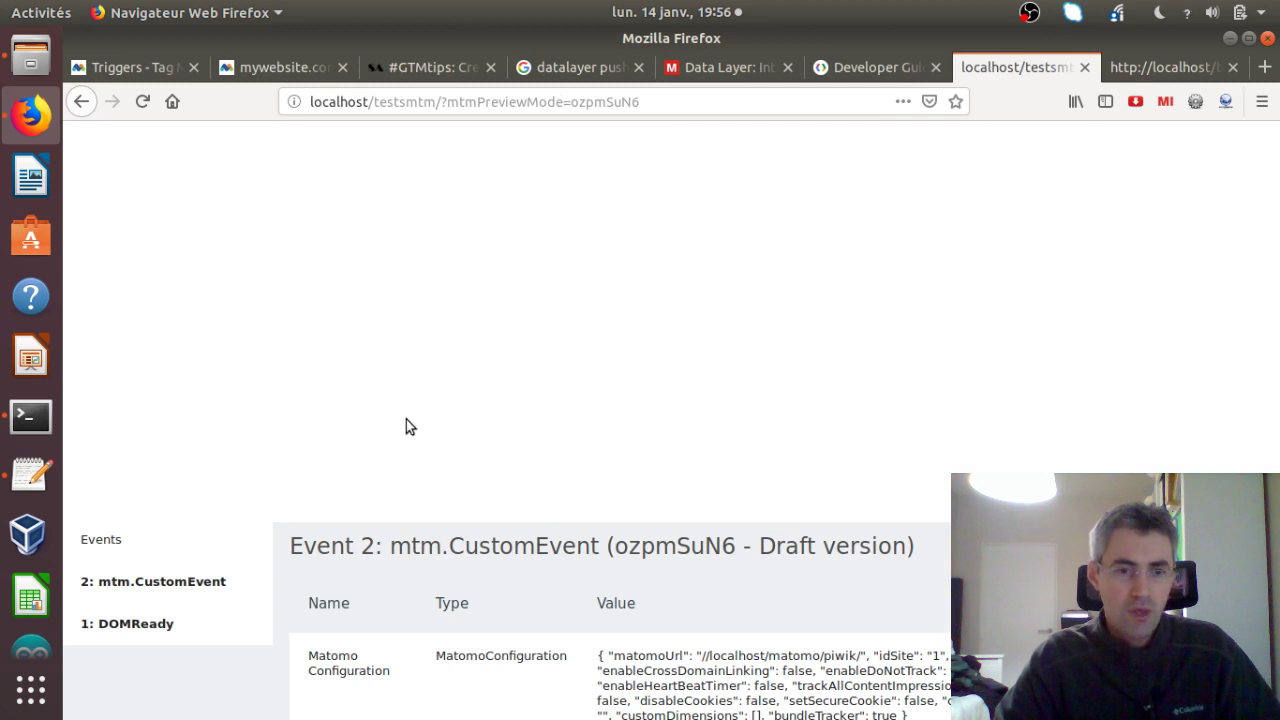
pyautogui.scroll(1, 546, 646)
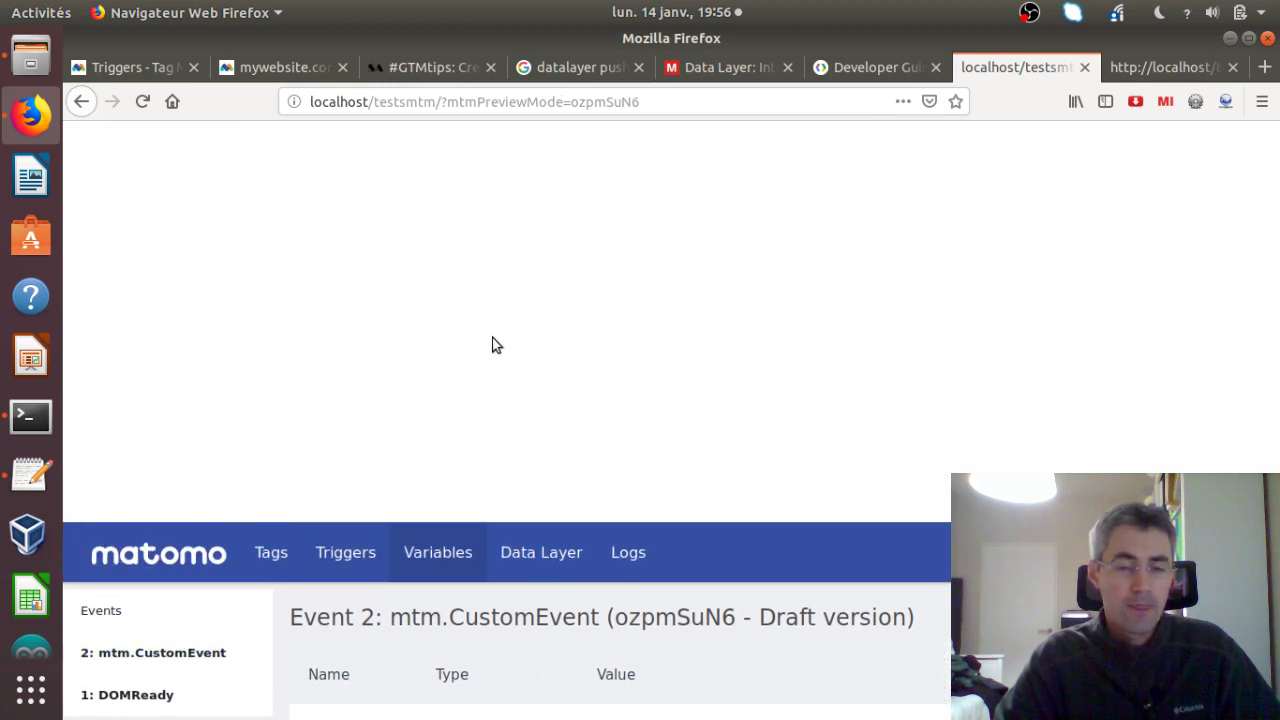
pyautogui.click(32, 475)
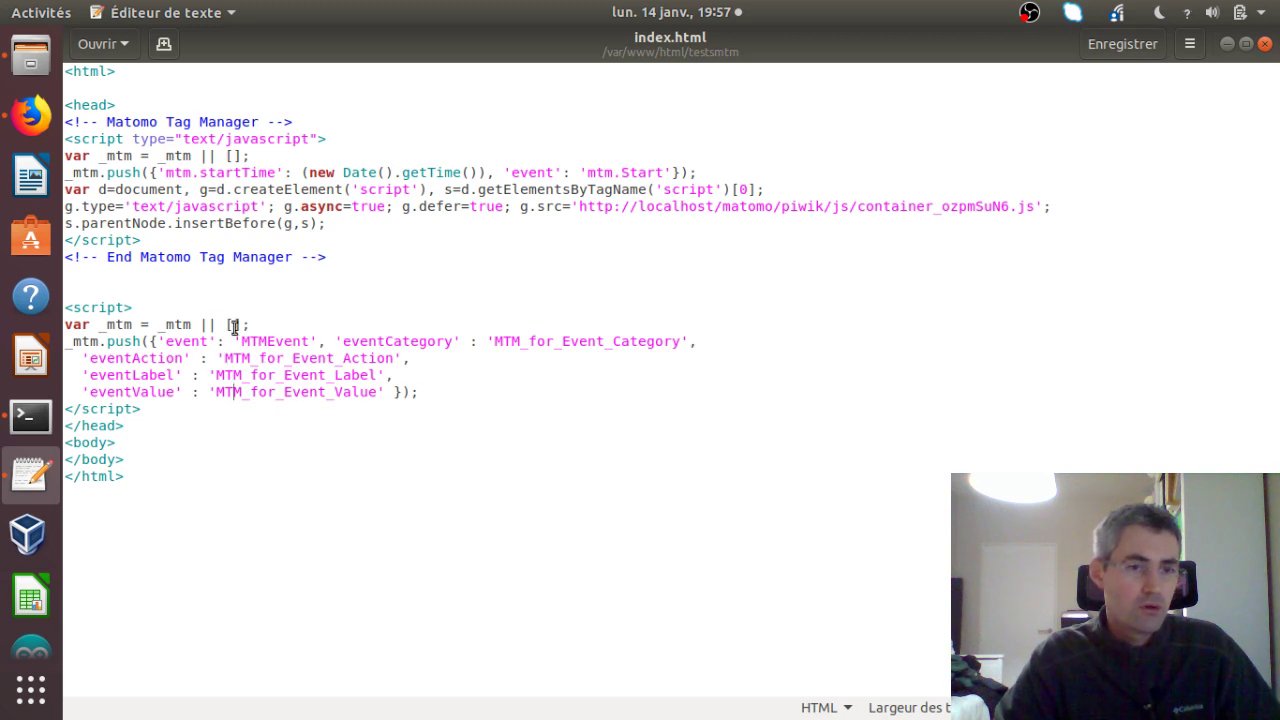
pyautogui.moveTo(137, 340); pyautogui.dragTo(386, 392)
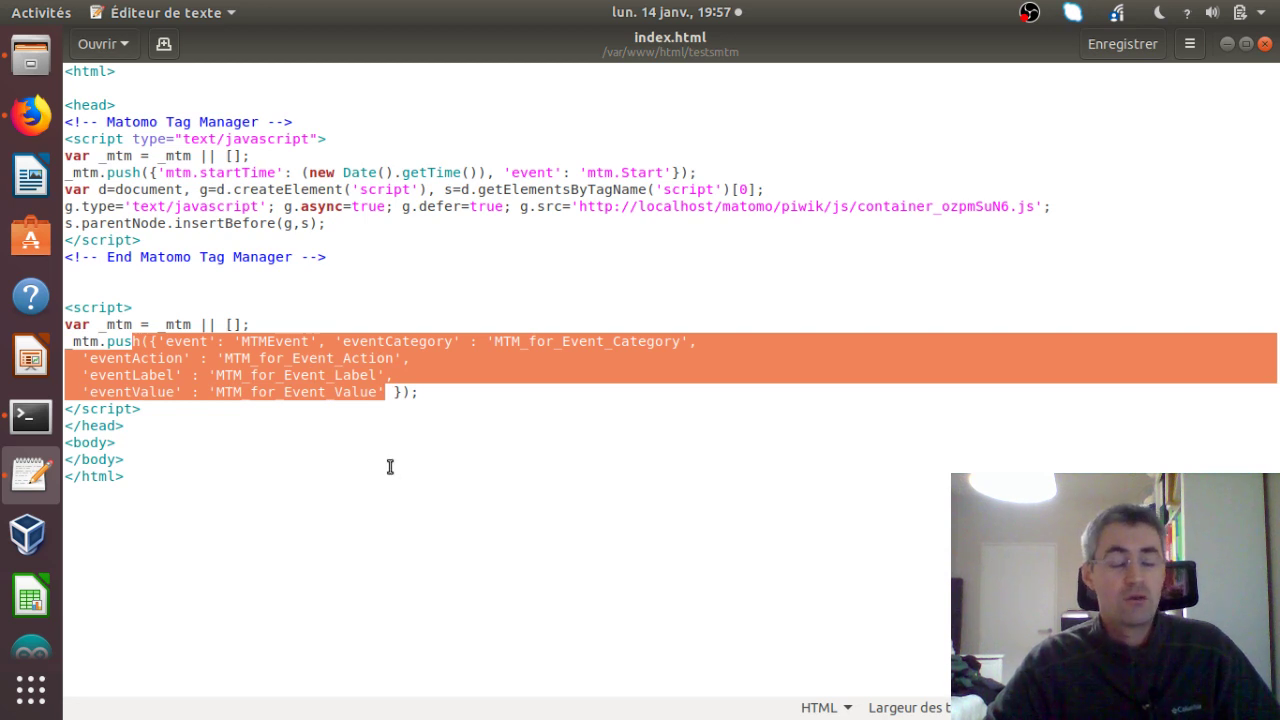
pyautogui.click(150, 345)
pyautogui.moveTo(146, 345); pyautogui.dragTo(403, 400)
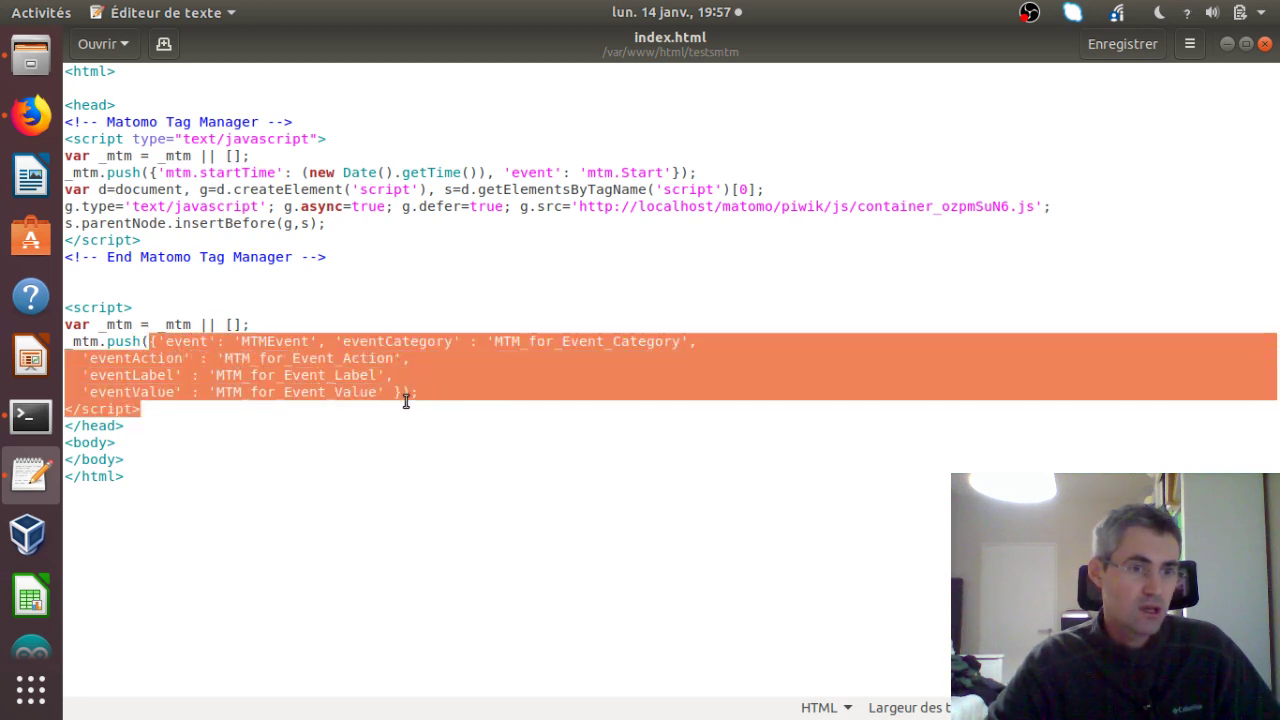
pyautogui.click(199, 375)
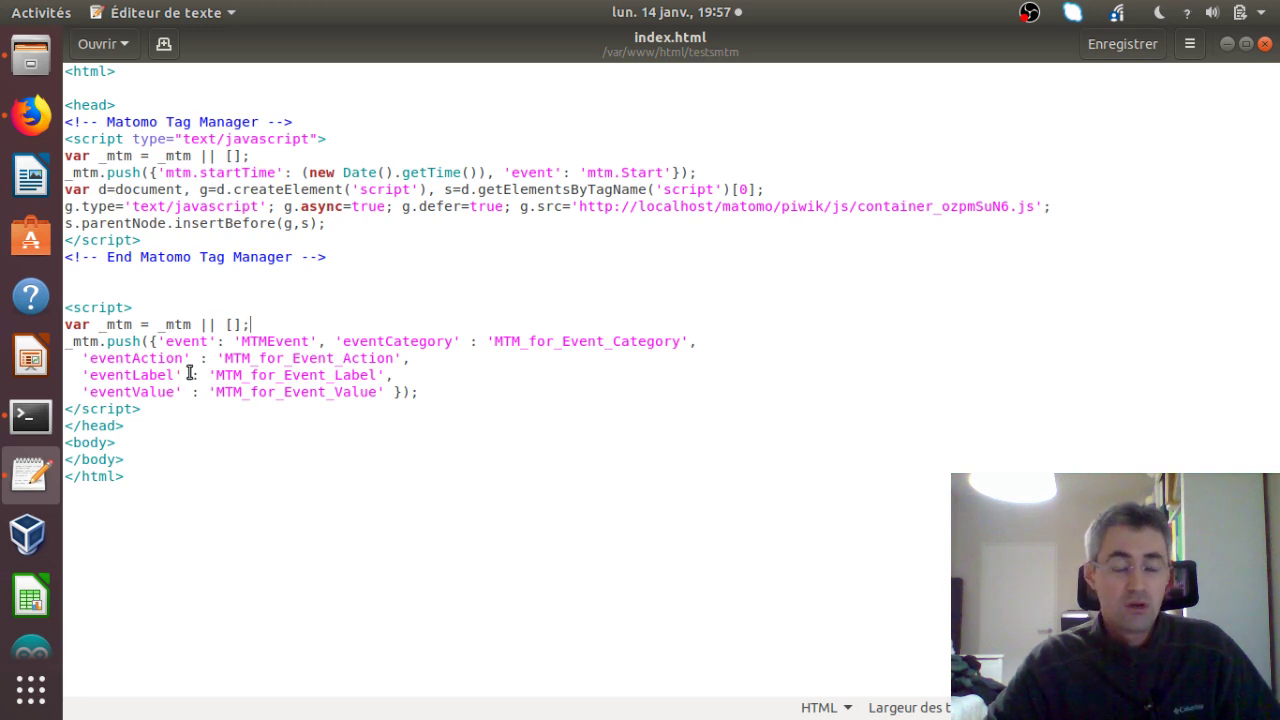
pyautogui.click(258, 326)
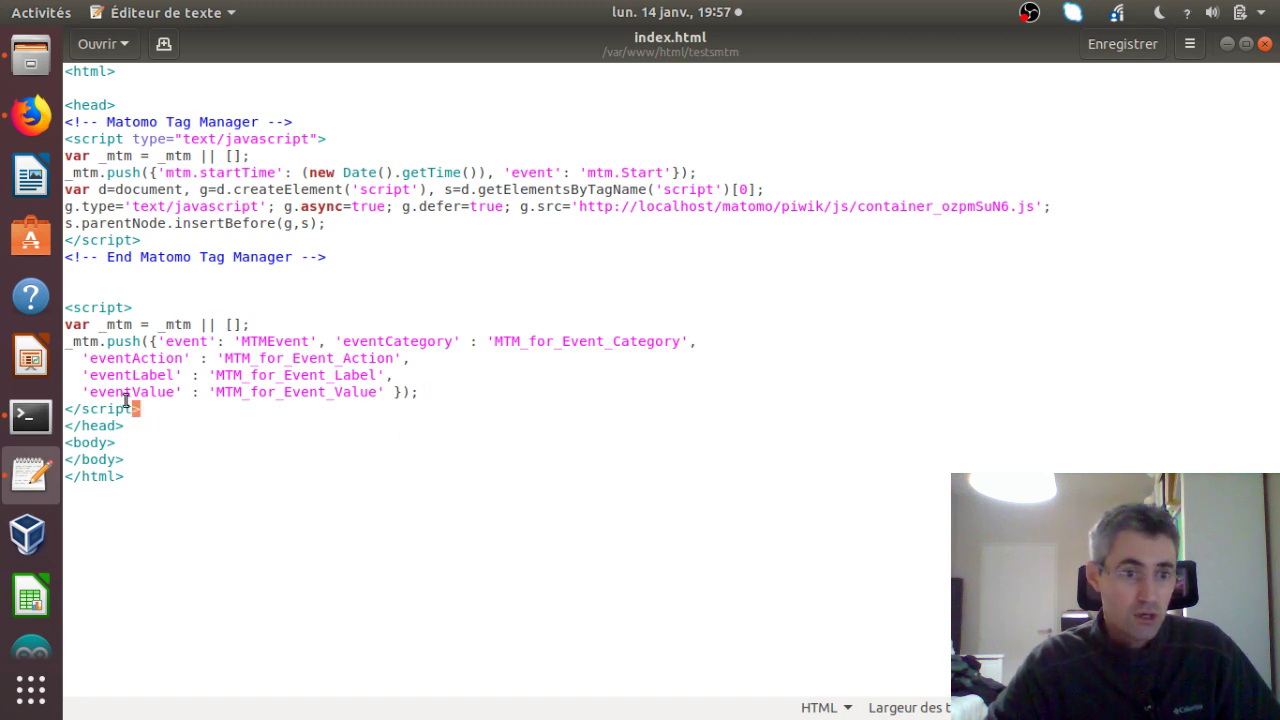
# Step: Copy the MTMEvent script block, delete it from the head of index.html, and remove the leftover blank lines
pyautogui.moveTo(141, 409); pyautogui.dragTo(65, 307)
pyautogui.hotkey('ctrl', 'c')
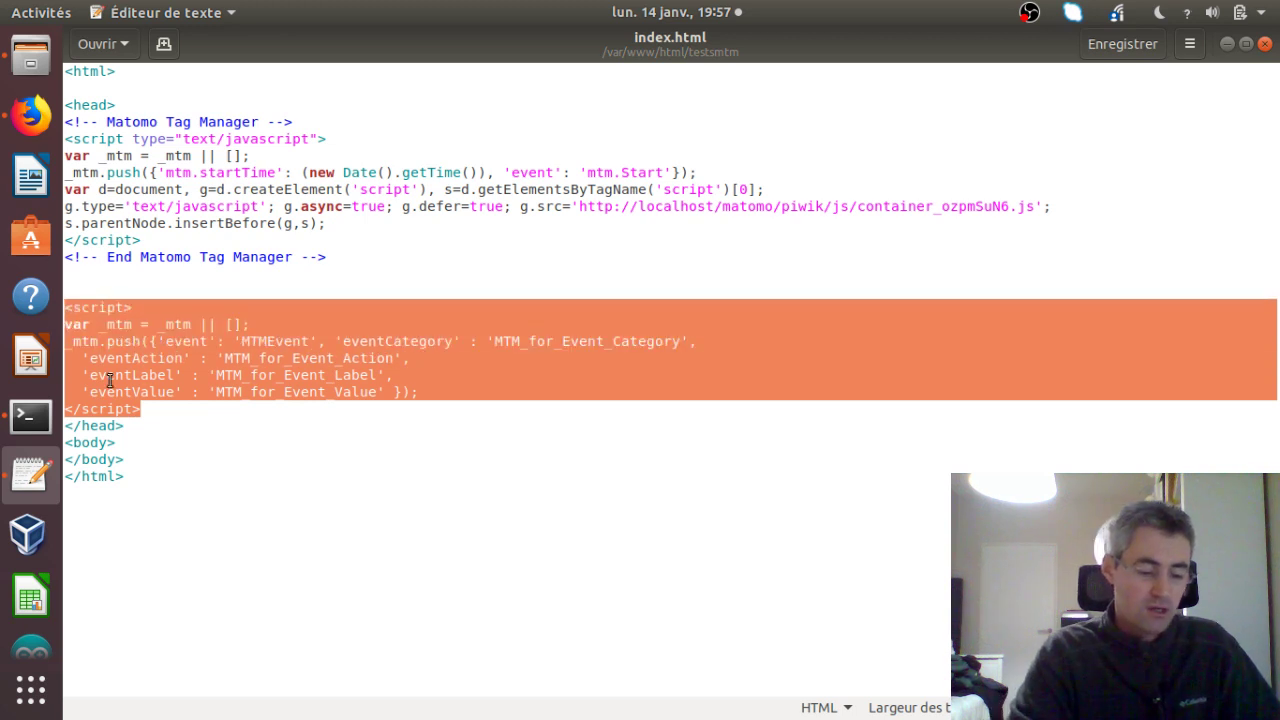
pyautogui.press('Delete')
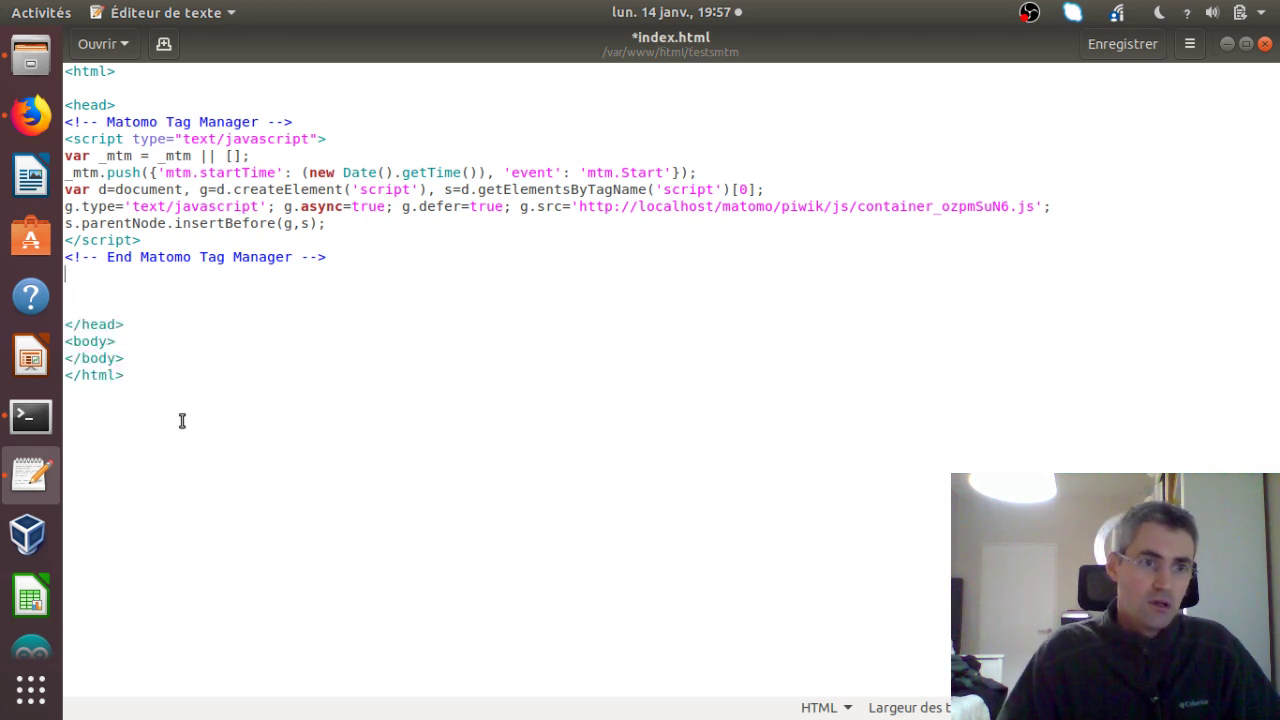
pyautogui.press('BackSpace')
pyautogui.press('BackSpace')
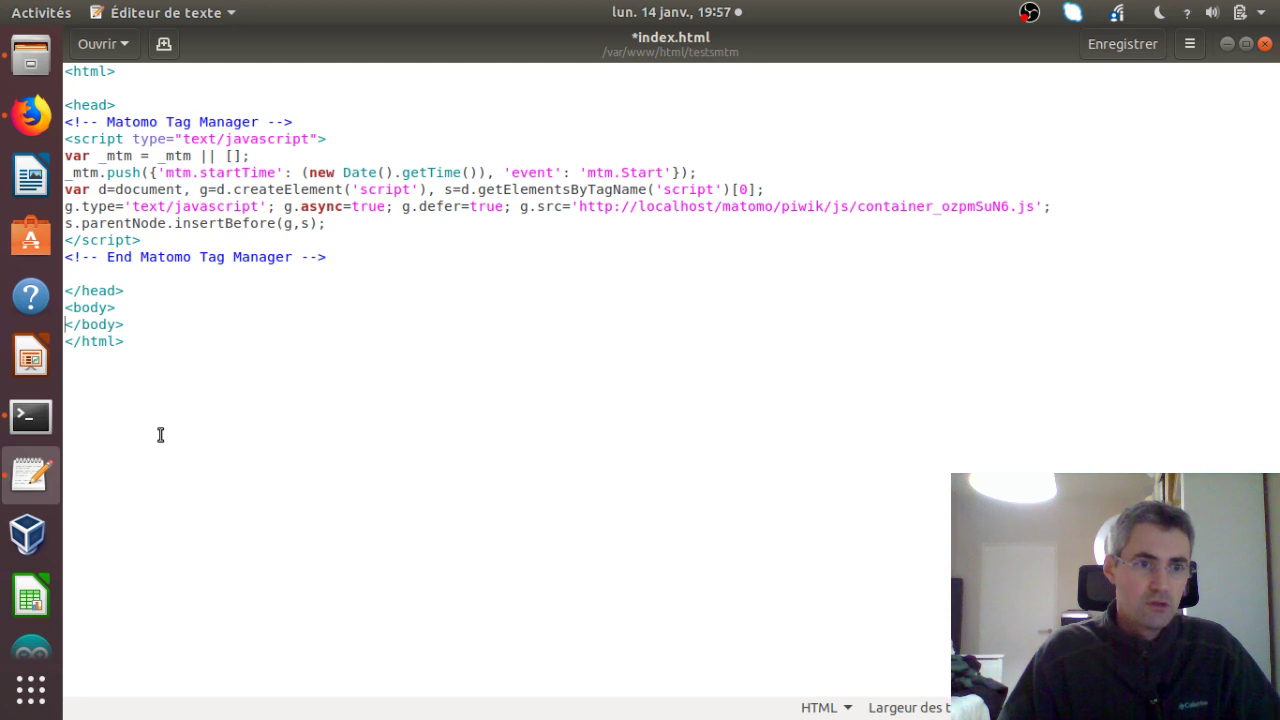
# Step: Add a button element labelled "Click me to fire an event" inside the body of index.html
pyautogui.press('Return')
pyautogui.press('Return')
pyautogui.press('Up')
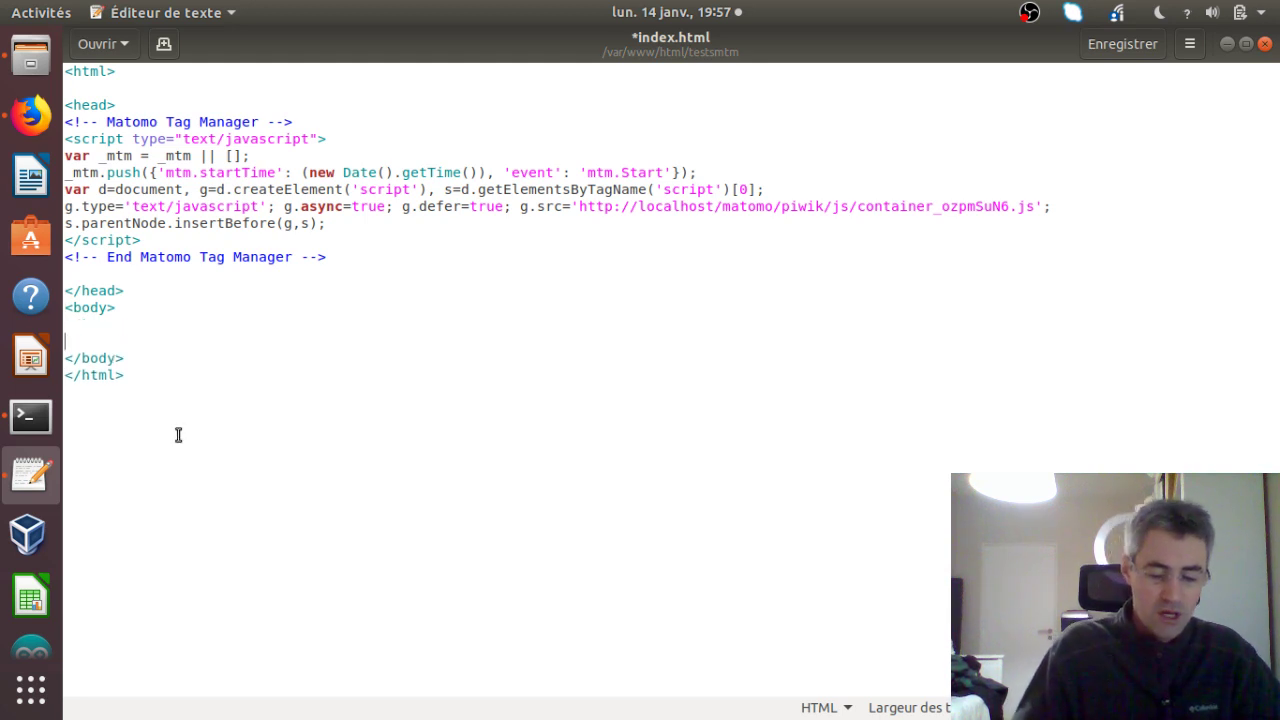
pyautogui.write('<butt')
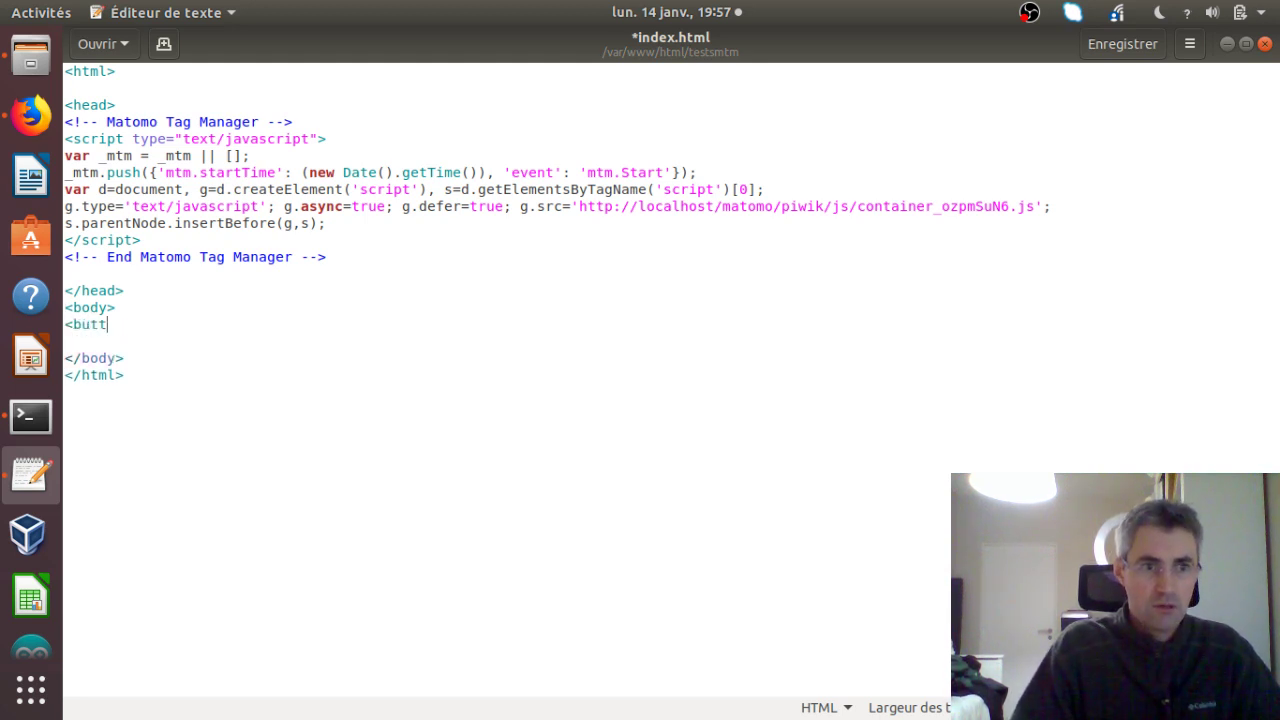
pyautogui.write('on>Click me to fire')
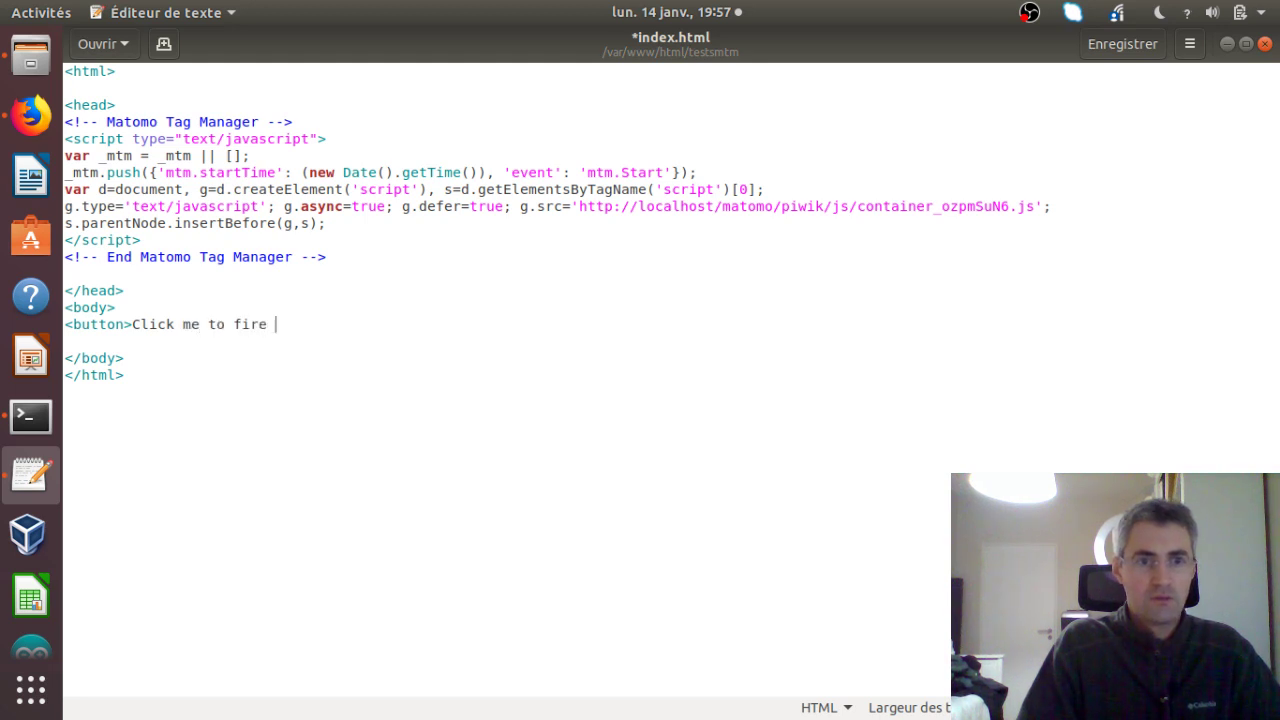
pyautogui.write('an event')
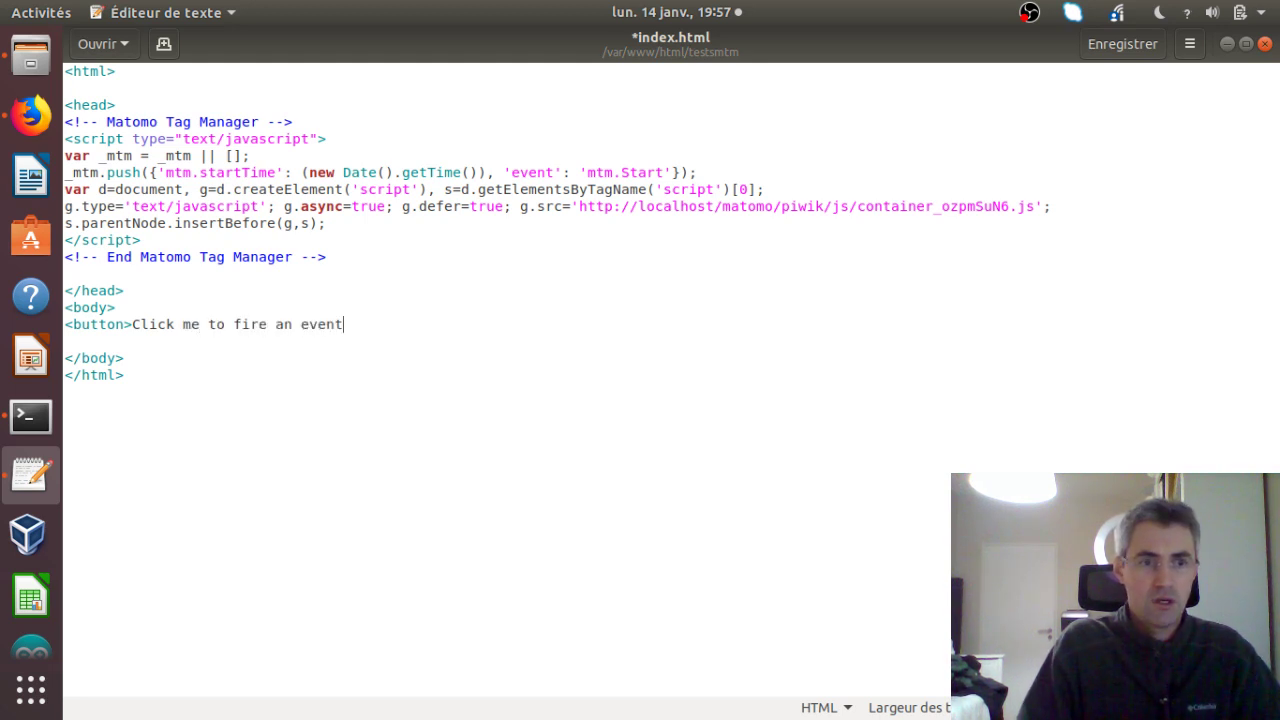
pyautogui.write('</button>')
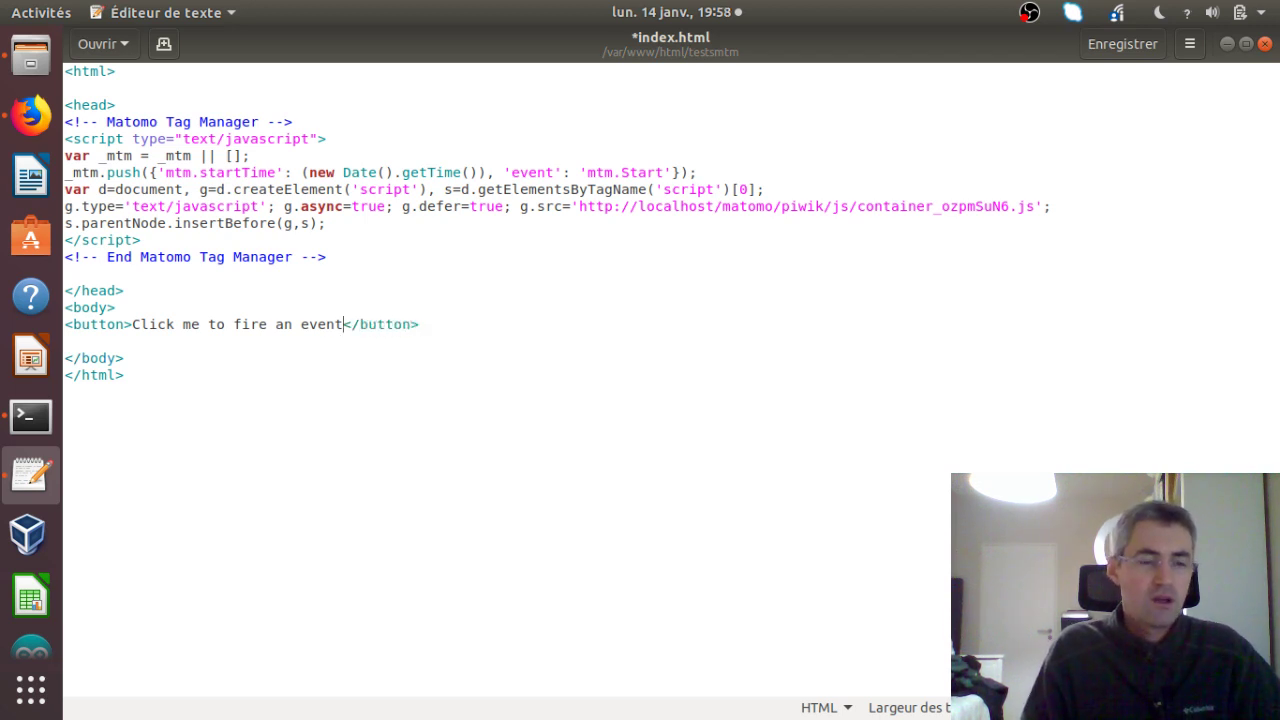
# Step: Add an onclick attribute to the button and paste the copied MTMEvent script block between its quotes
pyautogui.write('oncl')
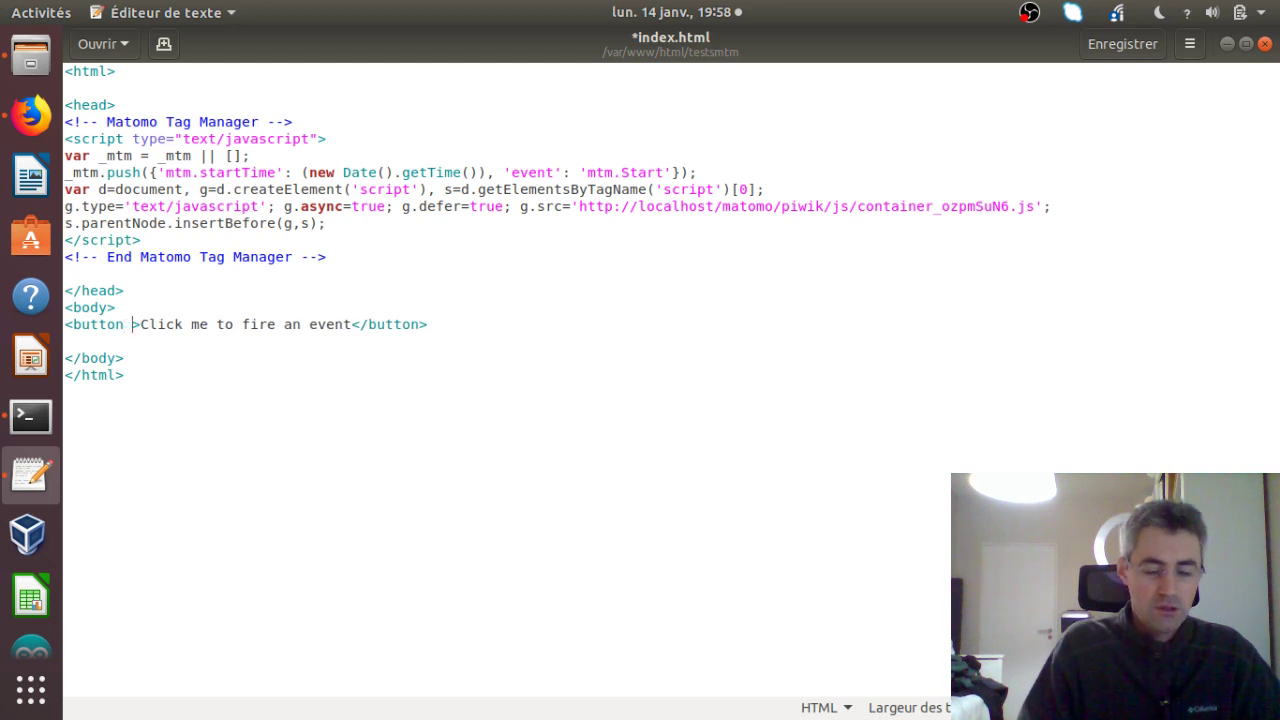
pyautogui.write('ick')
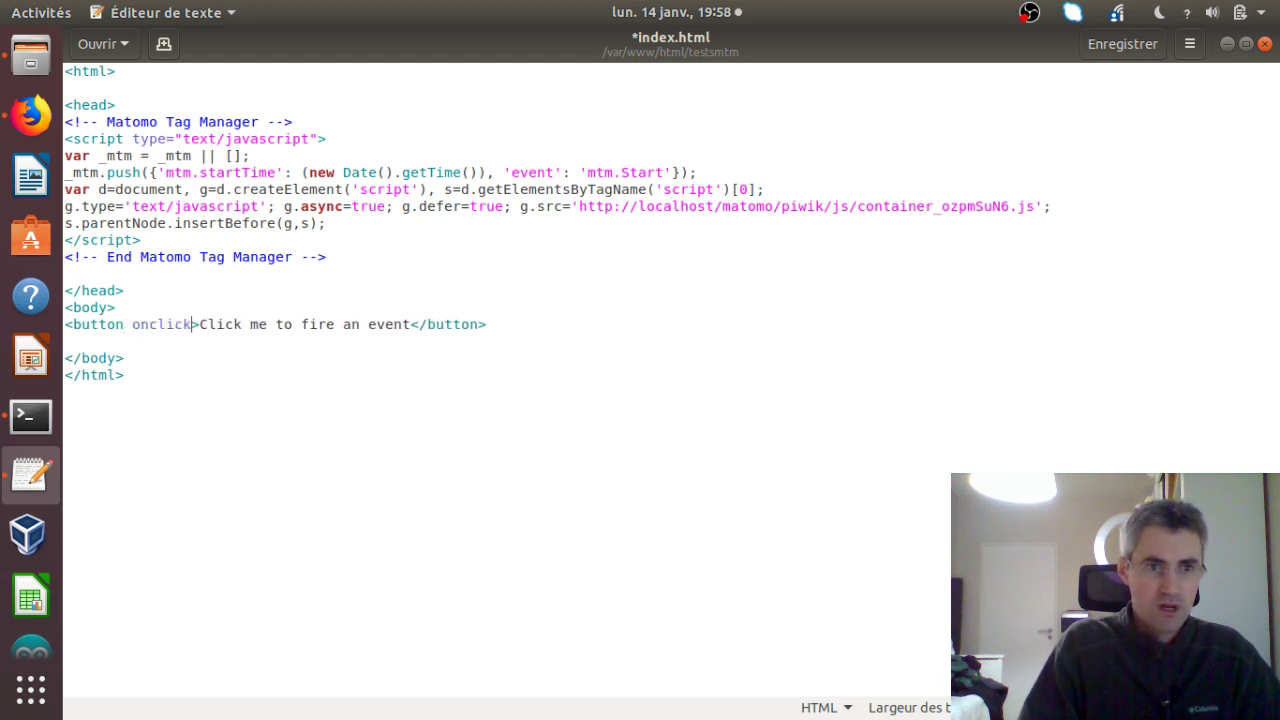
pyautogui.write('=""')
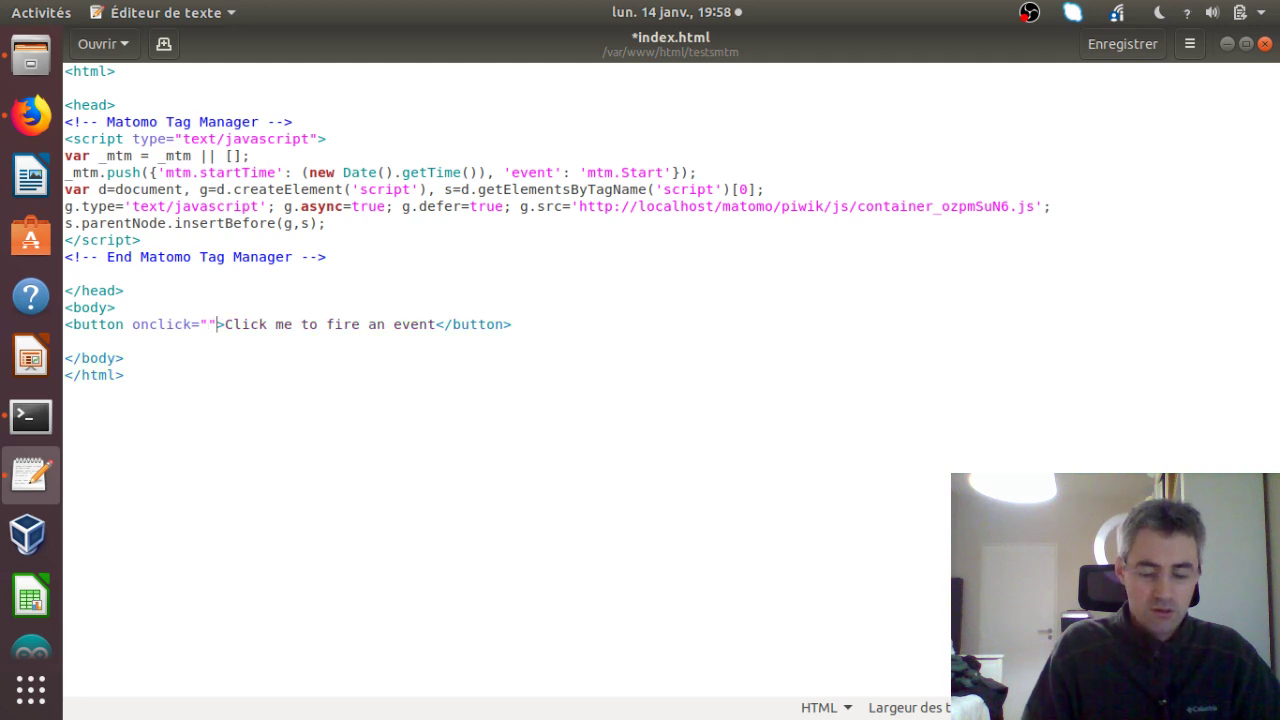
pyautogui.write(';')
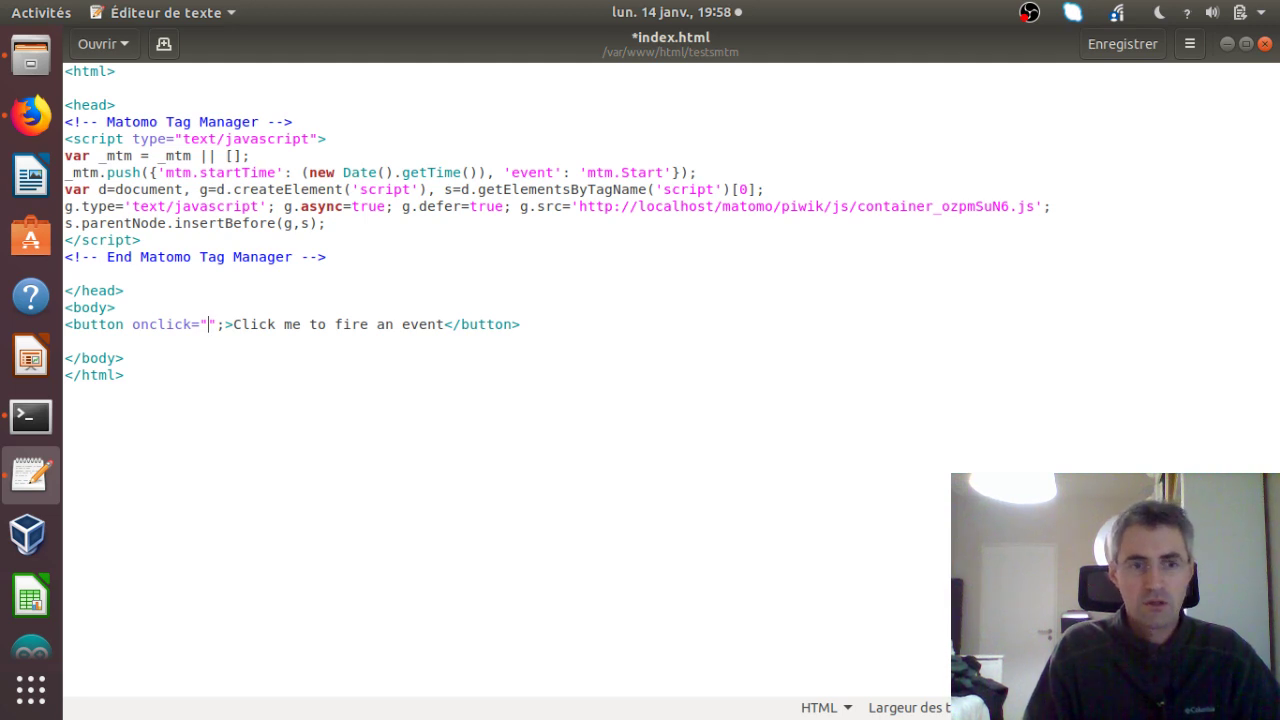
pyautogui.hotkey('ctrl', 'v')
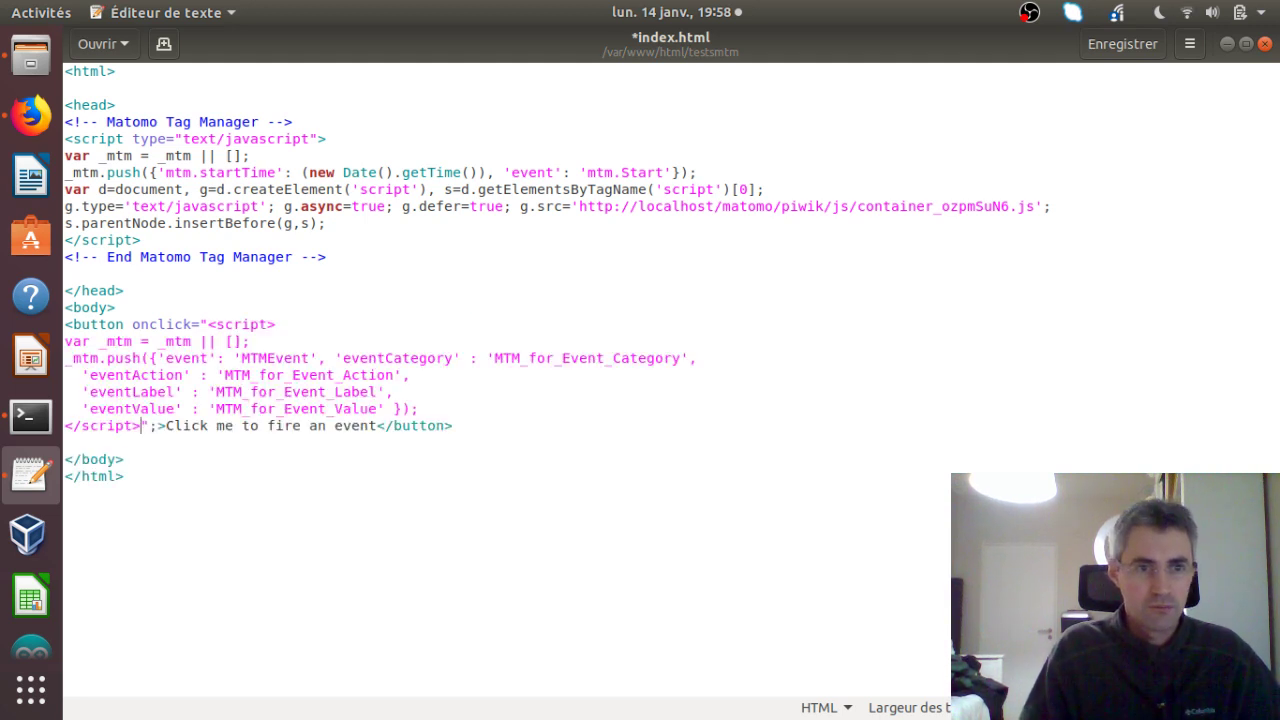
# Step: Strip the script tags, the var _mtm line and the stray semicolon, leaving only the _mtm.push call in the onclick attribute
pyautogui.click(326, 325)
pyautogui.click(290, 344)
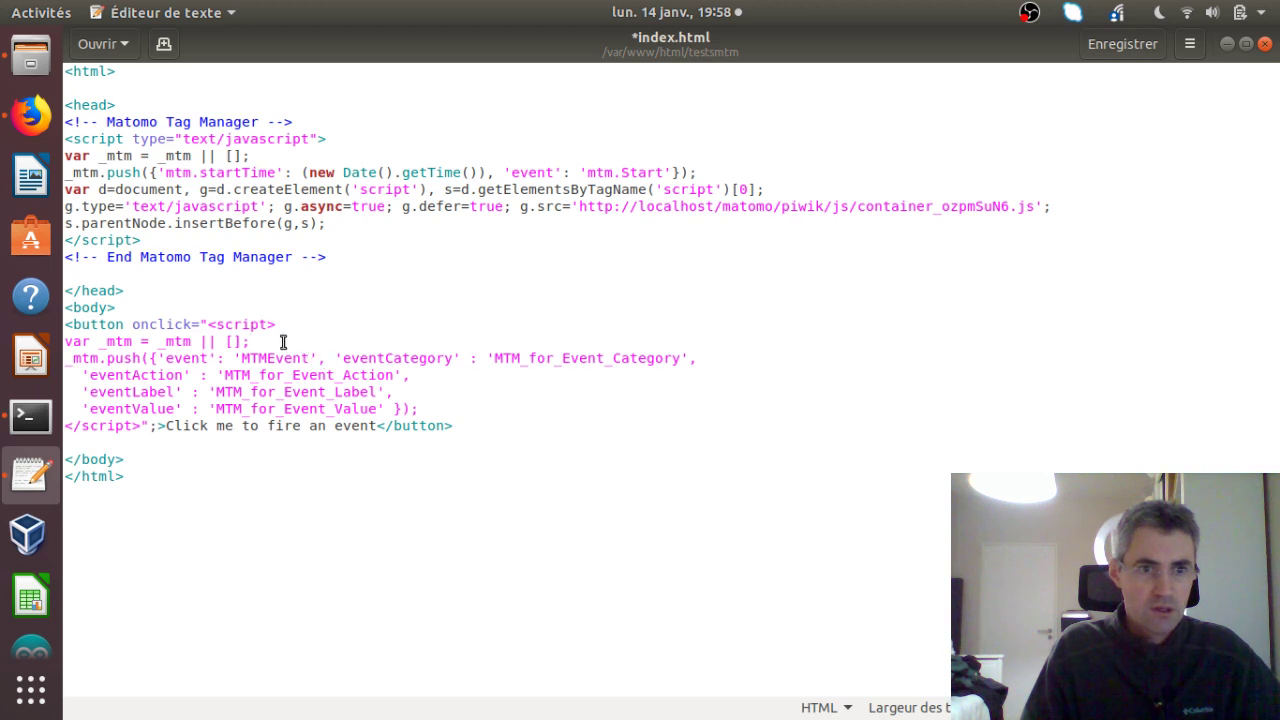
pyautogui.keyDown('shift'); pyautogui.click(208, 325); pyautogui.keyUp('shift')
pyautogui.press('BackSpace')
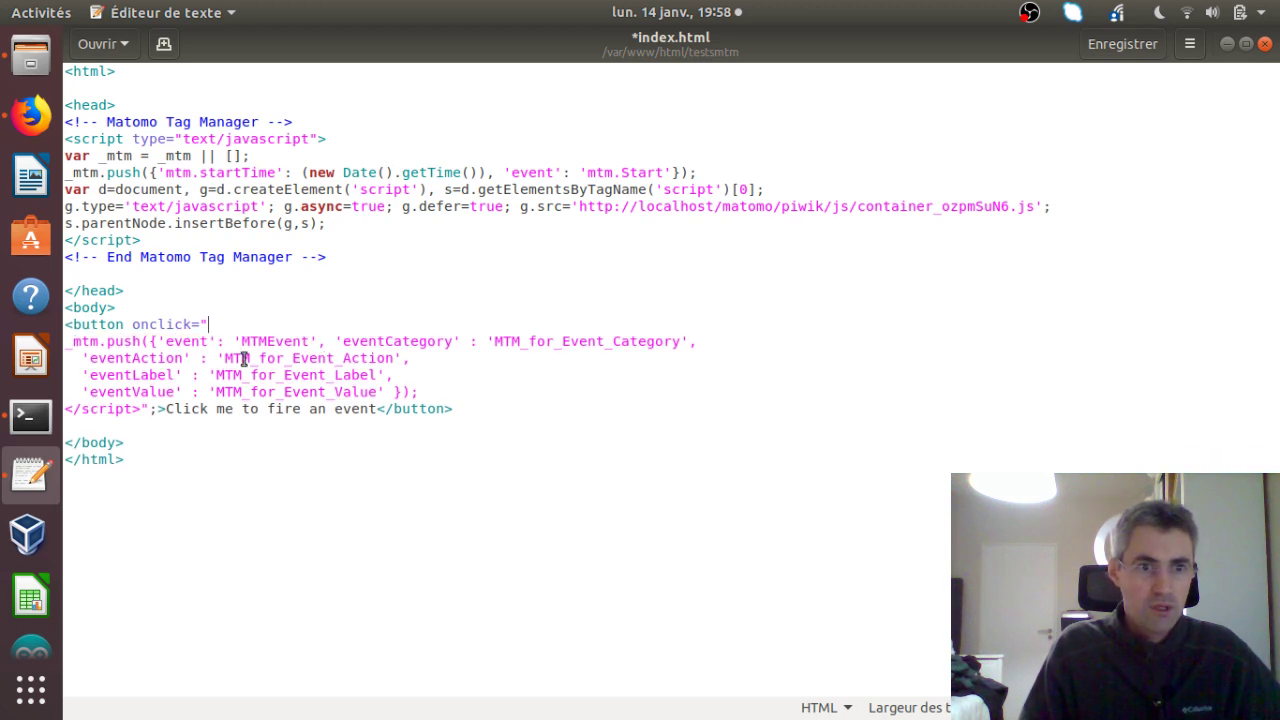
pyautogui.press('Delete')
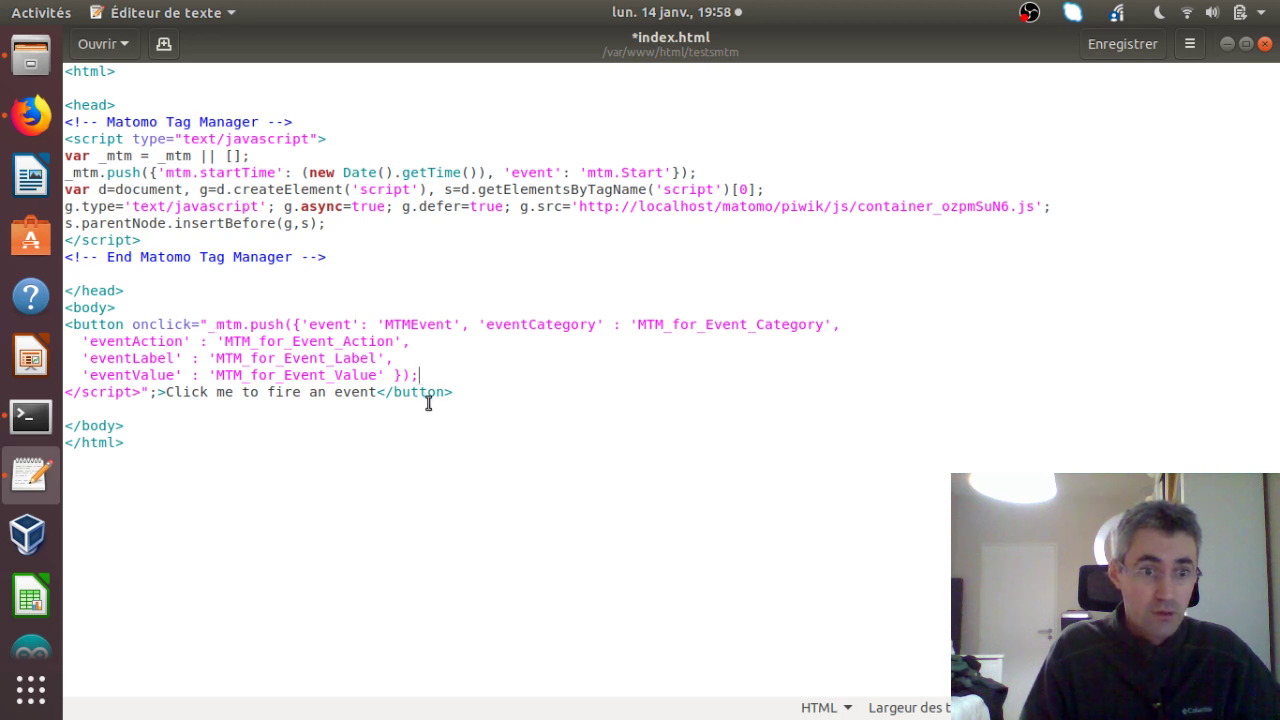
pyautogui.keyDown('shift'); pyautogui.click(144, 392); pyautogui.keyUp('shift')
pyautogui.press('BackSpace')
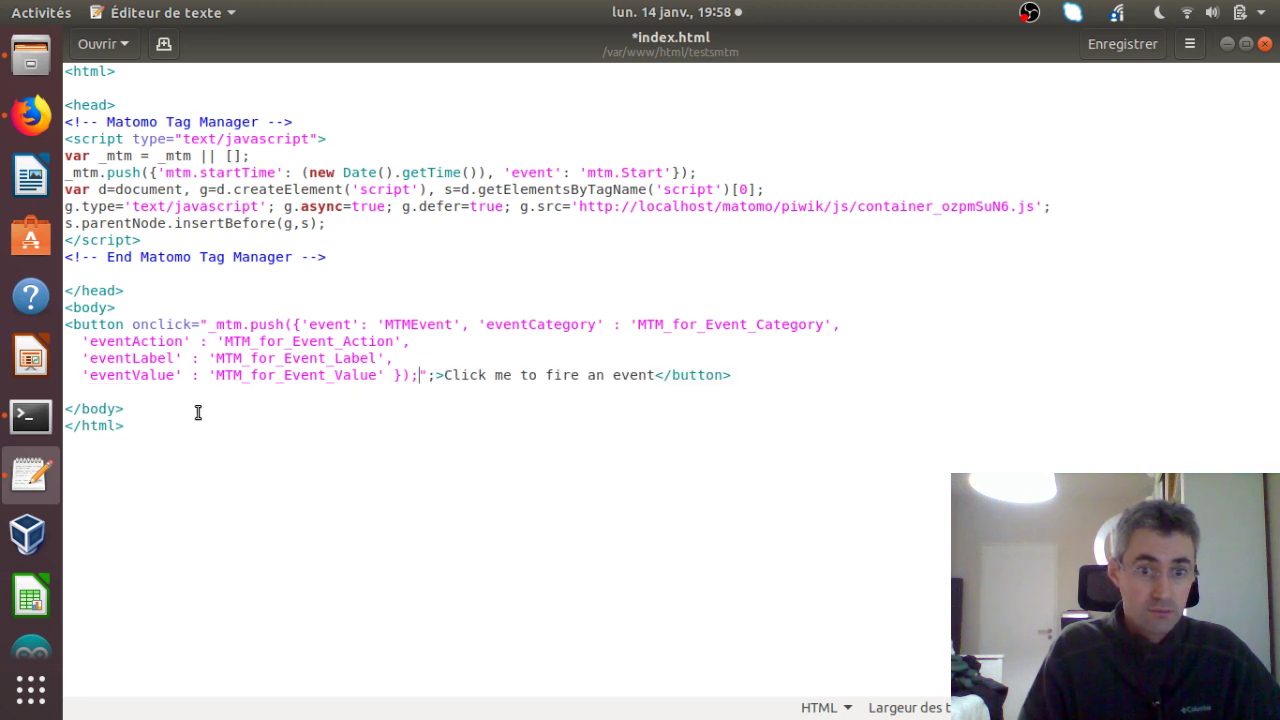
pyautogui.press('Delete')
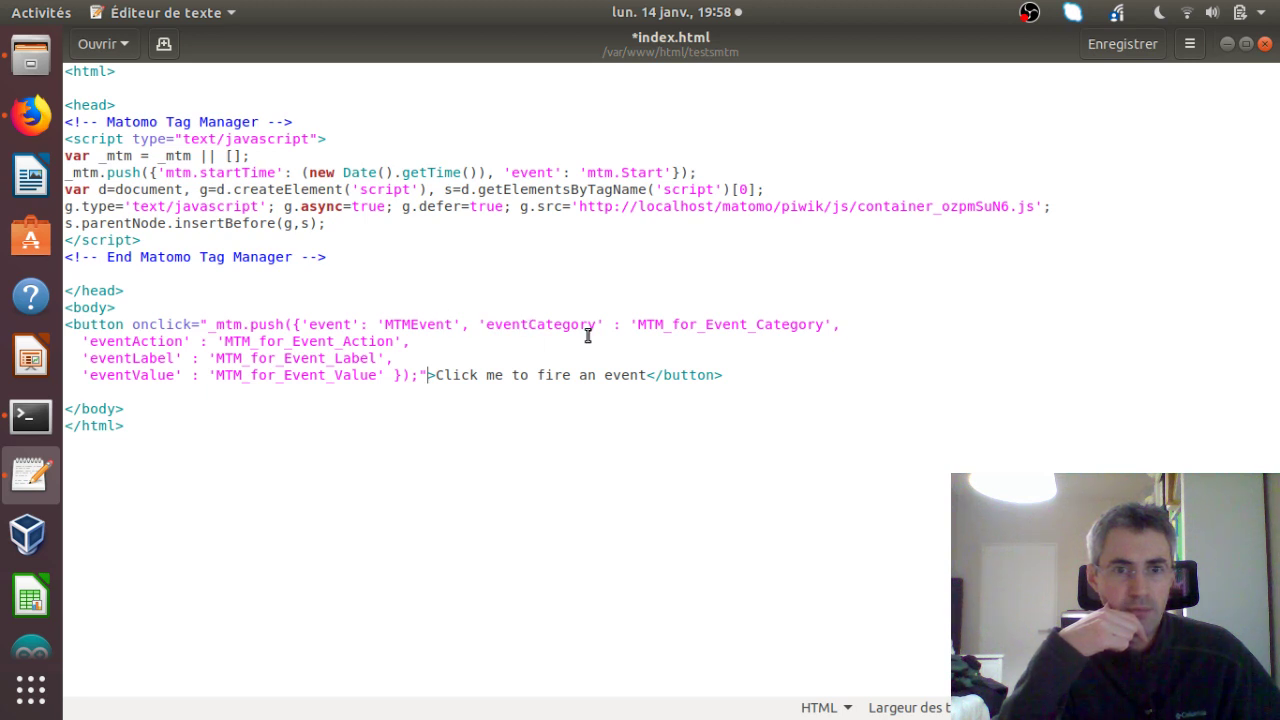
# Step: Replace the eventCategory value in the button's _mtm.push call with 'Click me'
pyautogui.moveTo(637, 324); pyautogui.dragTo(822, 327)
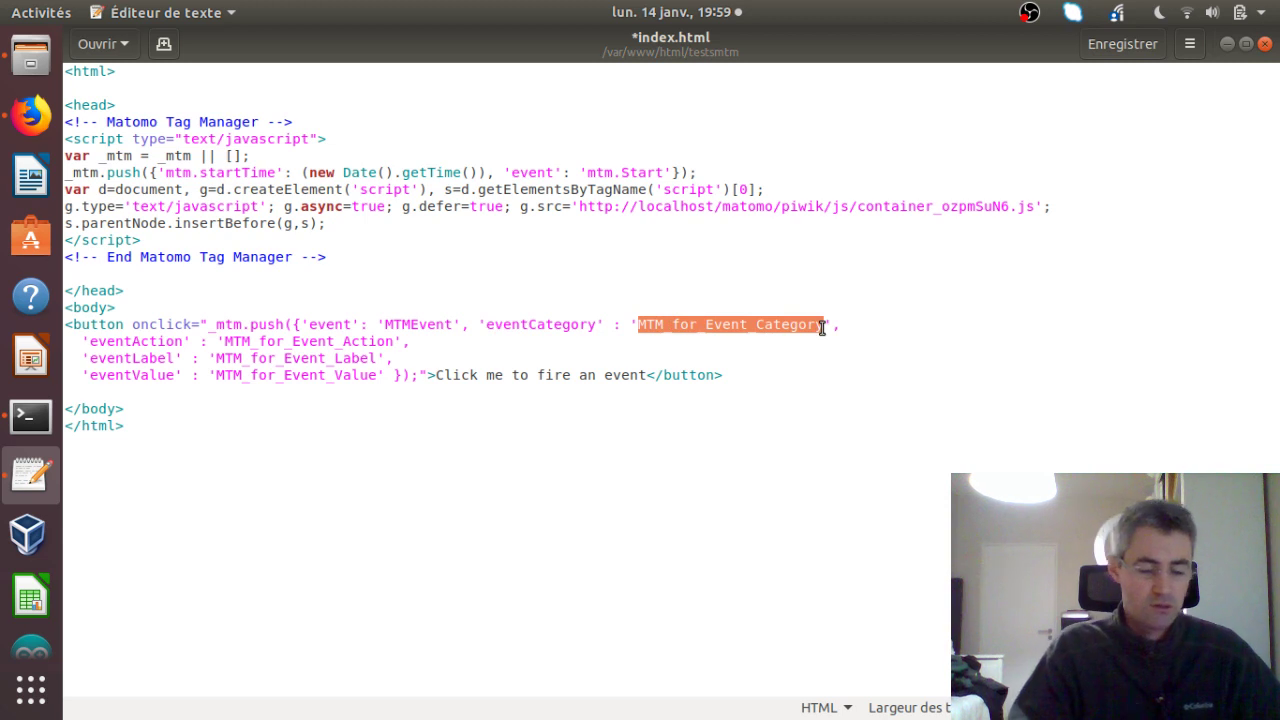
pyautogui.write('Click m')
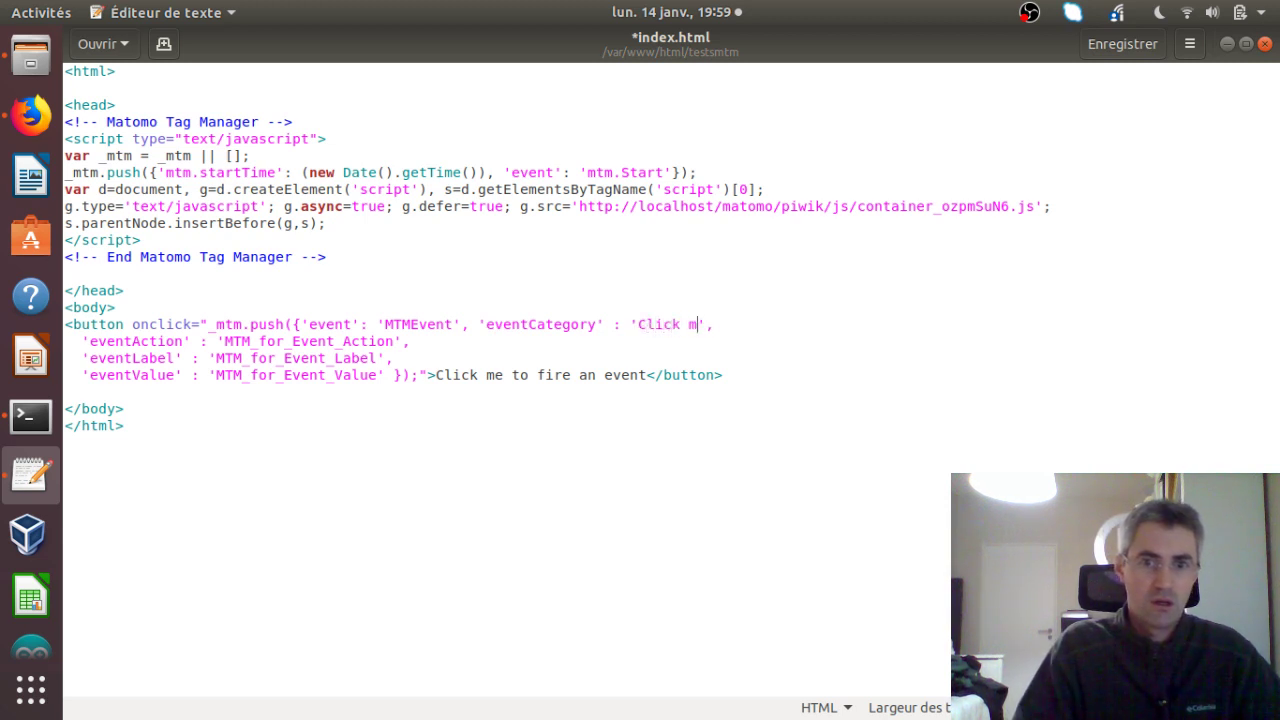
pyautogui.write('e')
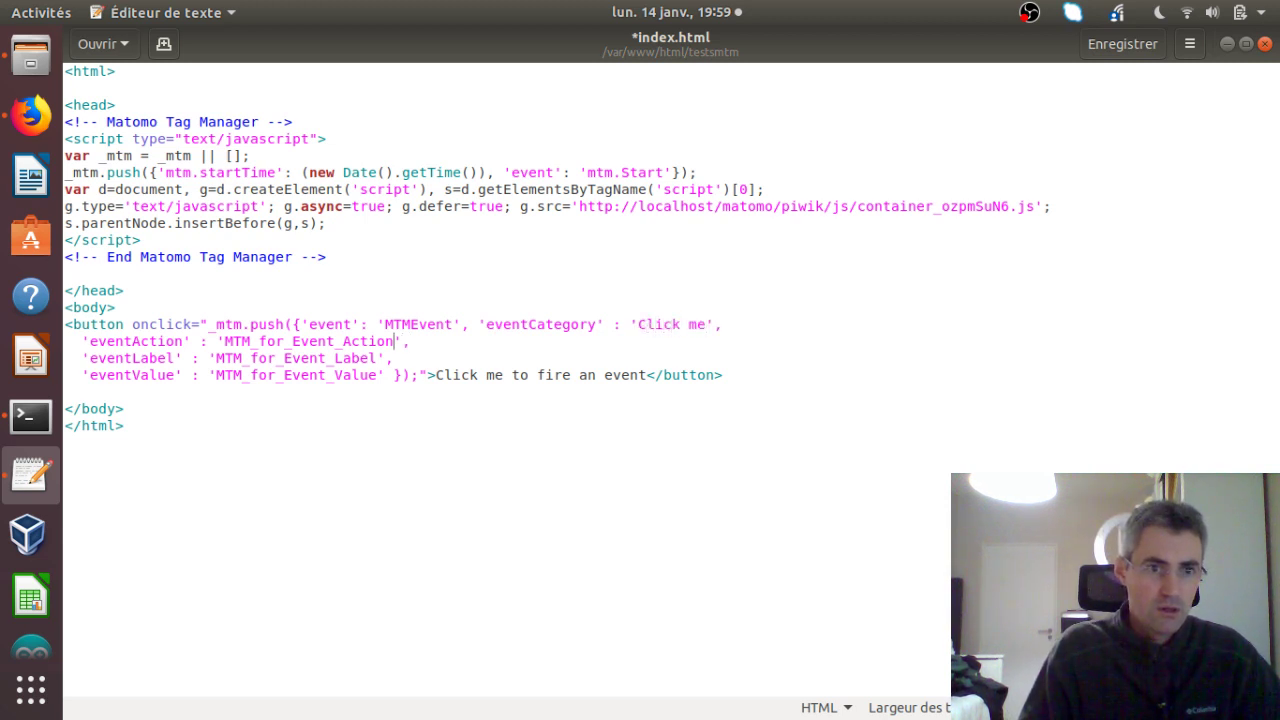
# Step: Replace the eventAction value in the button's _mtm.push call with 'it works' and save index.html
pyautogui.press('BackSpace')
pyautogui.press('BackSpace')
pyautogui.press('BackSpace')
pyautogui.press('BackSpace')
pyautogui.press('BackSpace')
pyautogui.press('BackSpace')
pyautogui.press('BackSpace')
pyautogui.press('BackSpace')
pyautogui.press('BackSpace')
pyautogui.press('BackSpace')
pyautogui.press('BackSpace')
pyautogui.press('BackSpace')
pyautogui.press('BackSpace')
pyautogui.press('BackSpace')
pyautogui.press('BackSpace')
pyautogui.press('BackSpace')
pyautogui.press('BackSpace')
pyautogui.press('BackSpace')
pyautogui.press('BackSpace')
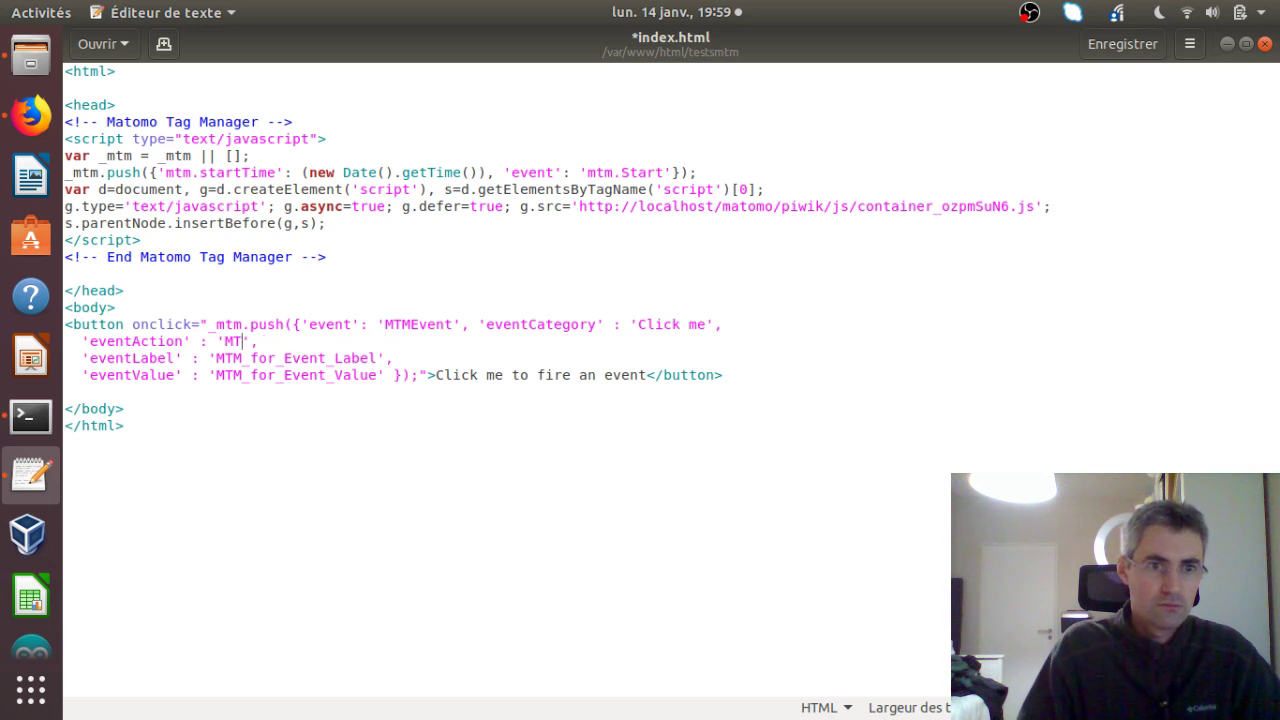
pyautogui.write('it work')
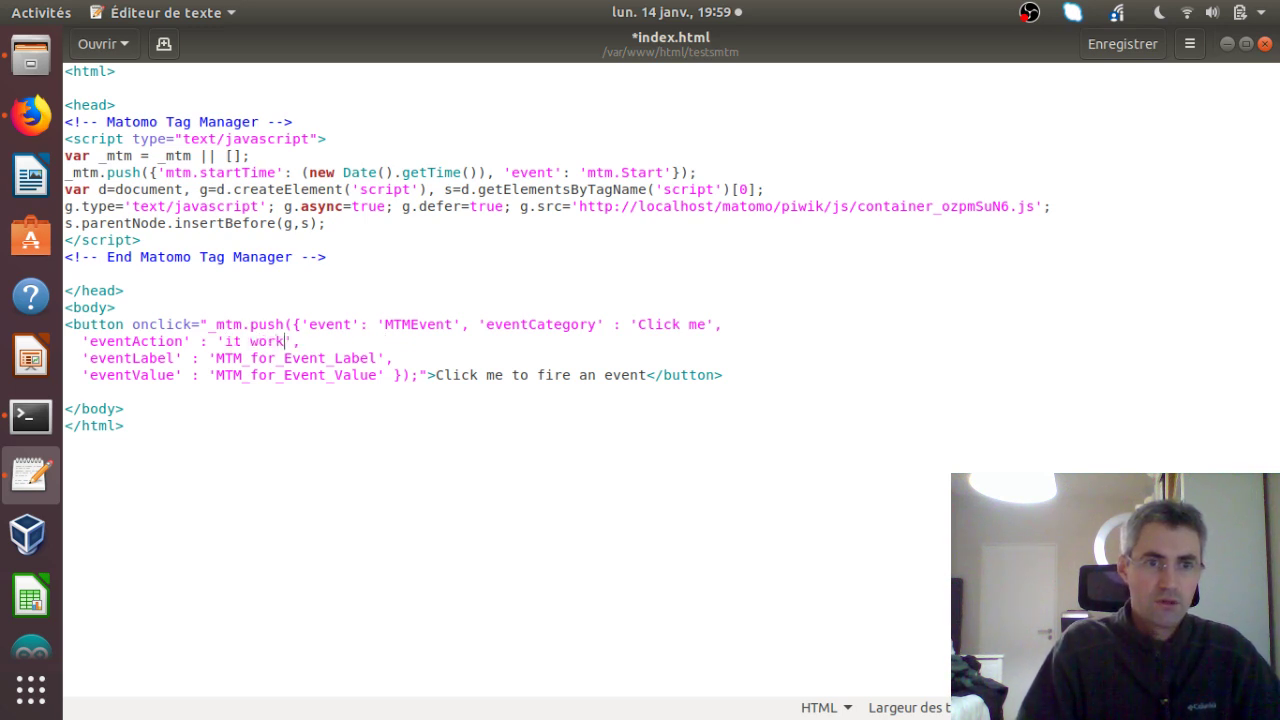
pyautogui.write('s')
pyautogui.hotkey('ctrl', 's')
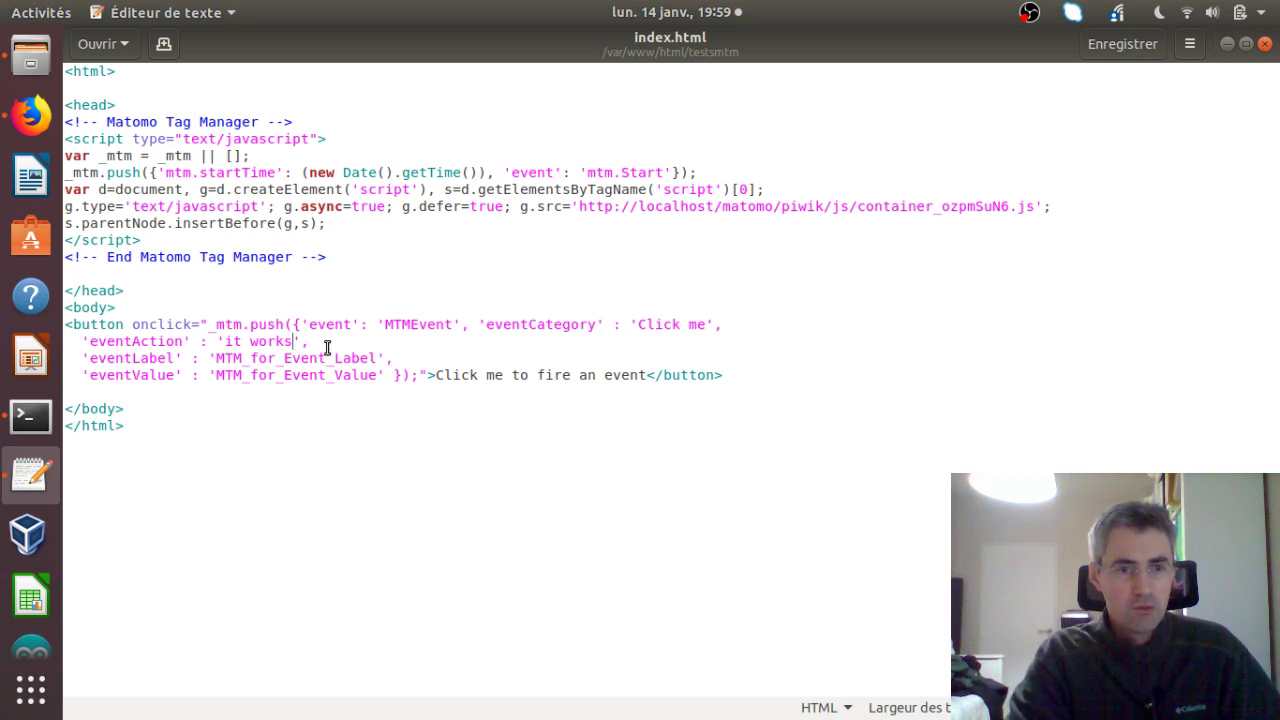
pyautogui.hotkey('ctrl', 's')
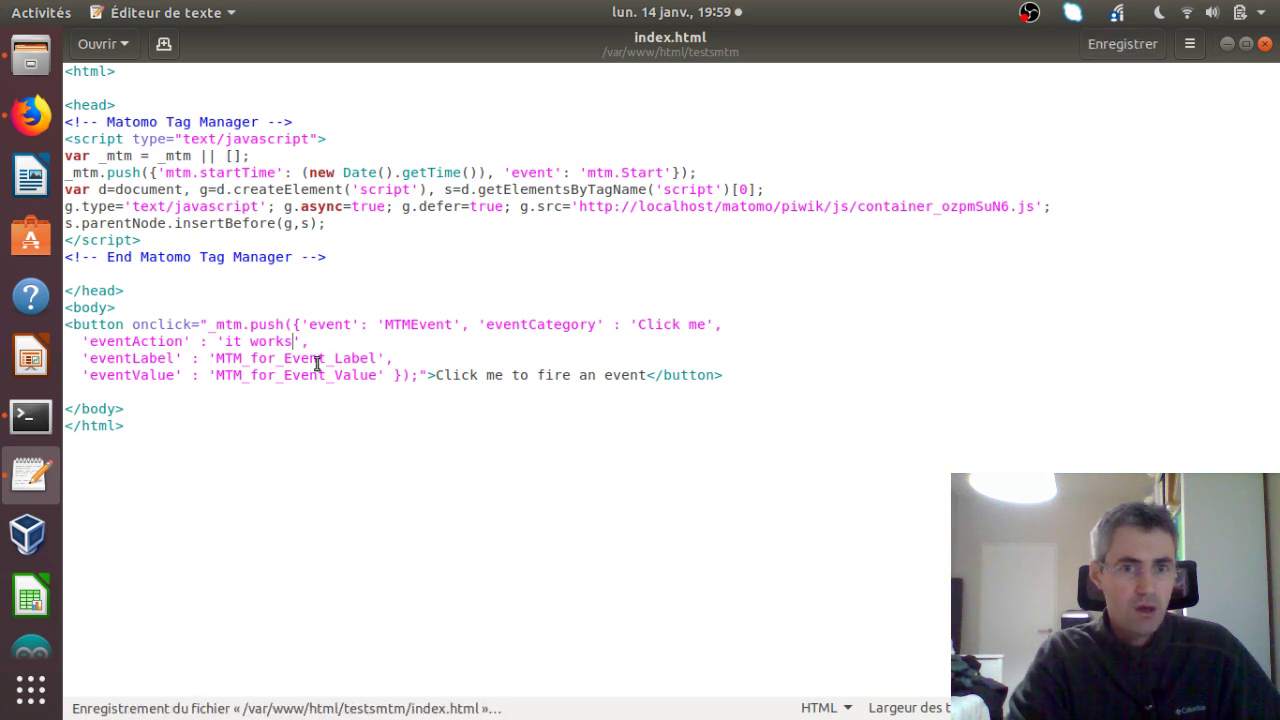
# Step: Switch to Firefox, reload the localhost/testsmtm preview page and check the fired and not yet fired tags for DOMReady
pyautogui.click(30, 115)
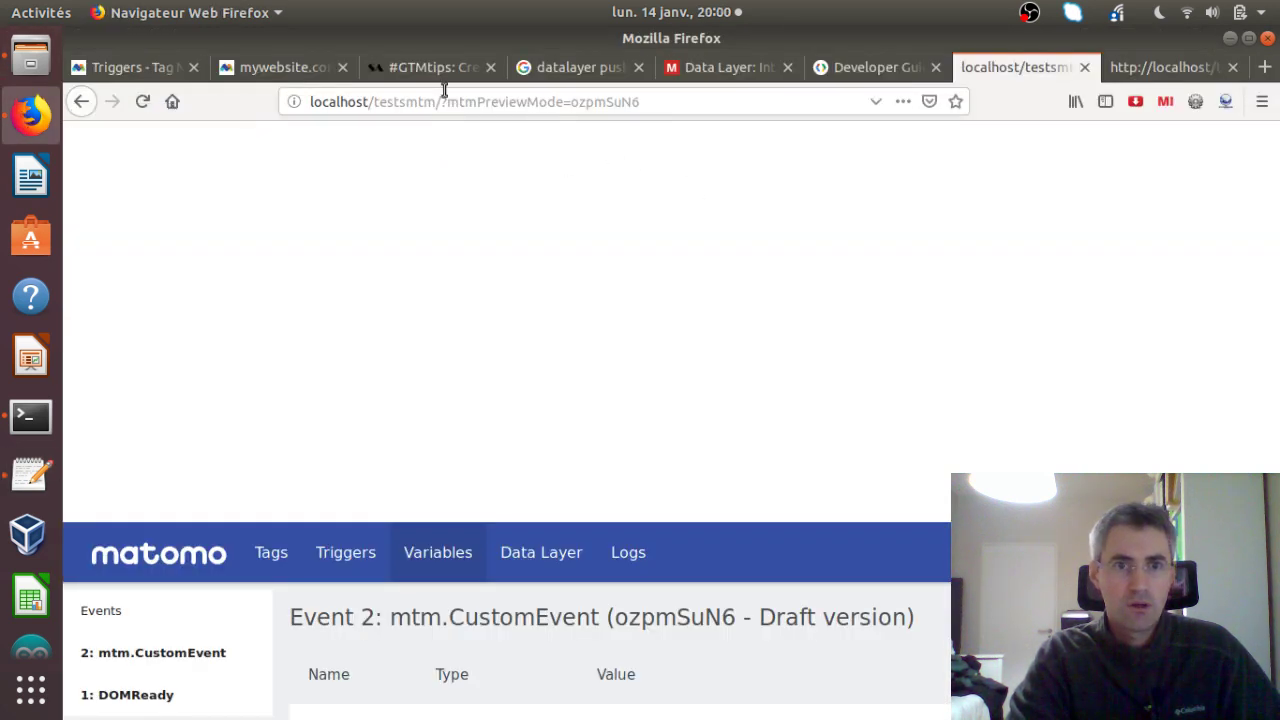
pyautogui.click(435, 103)
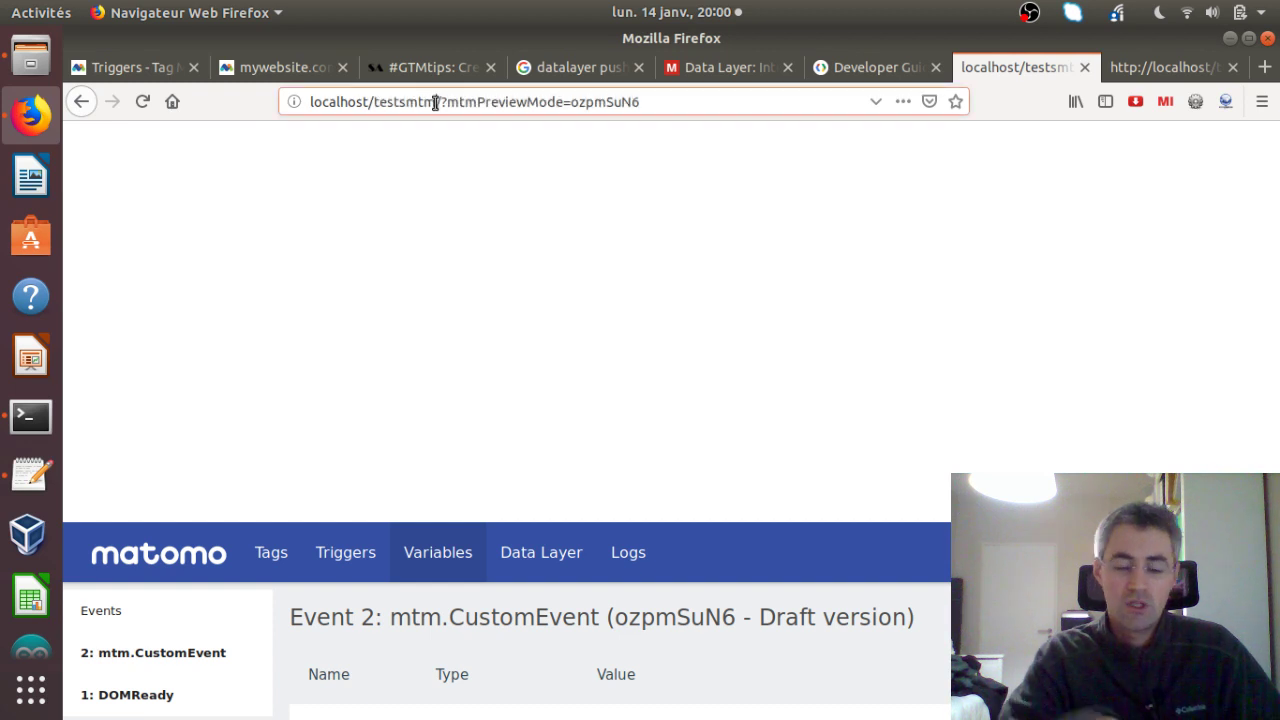
pyautogui.press('Return')
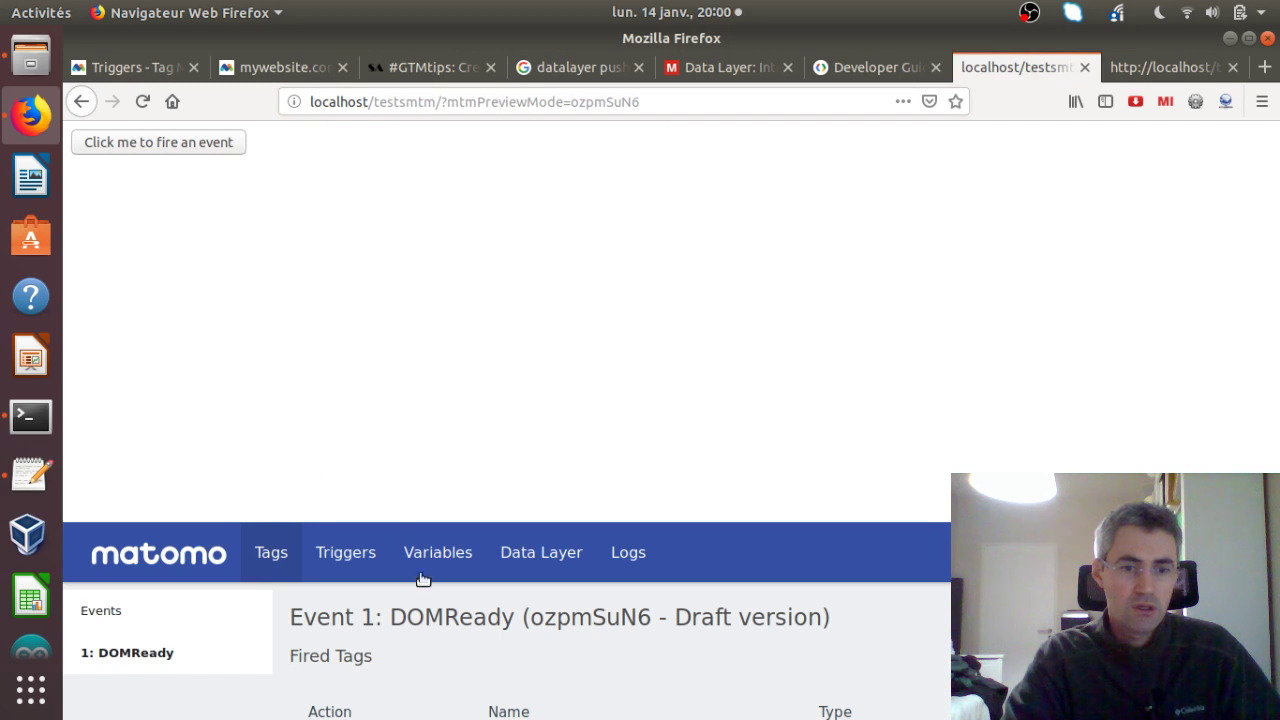
pyautogui.scroll(-2, 406, 677)
pyautogui.scroll(-3, 406, 677)
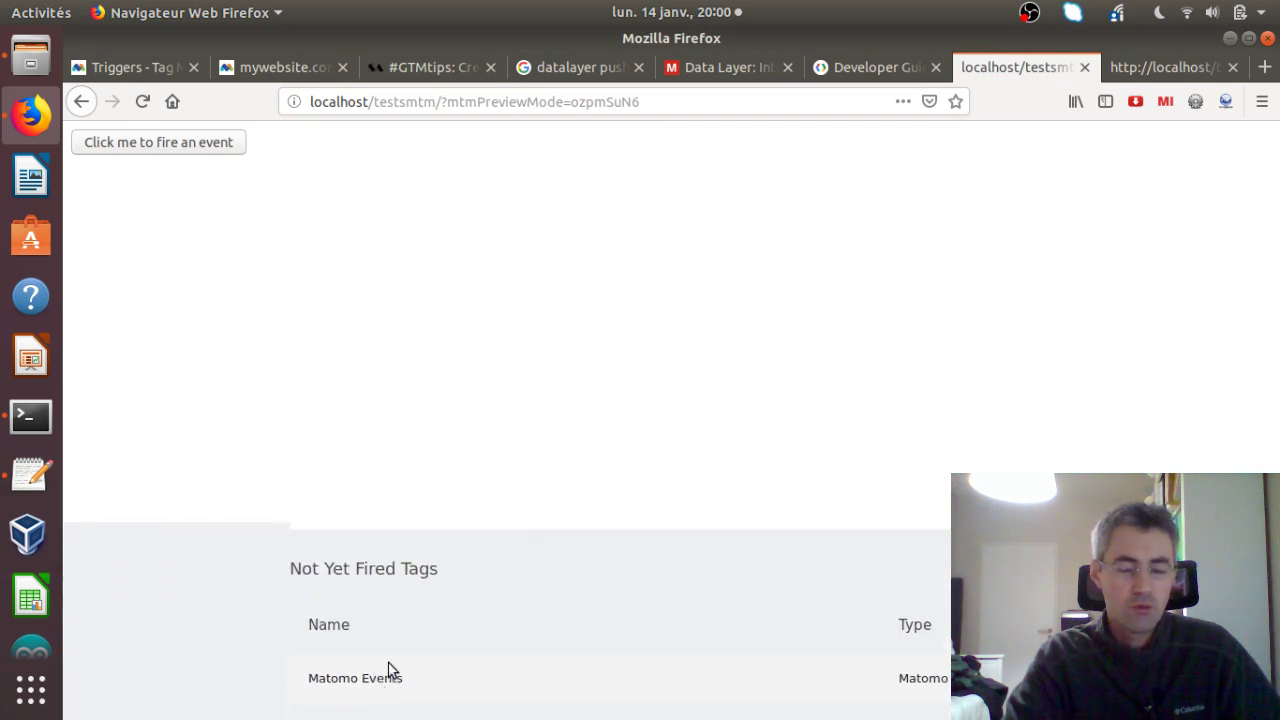
pyautogui.scroll(2, 390, 668)
pyautogui.scroll(-2, 390, 665)
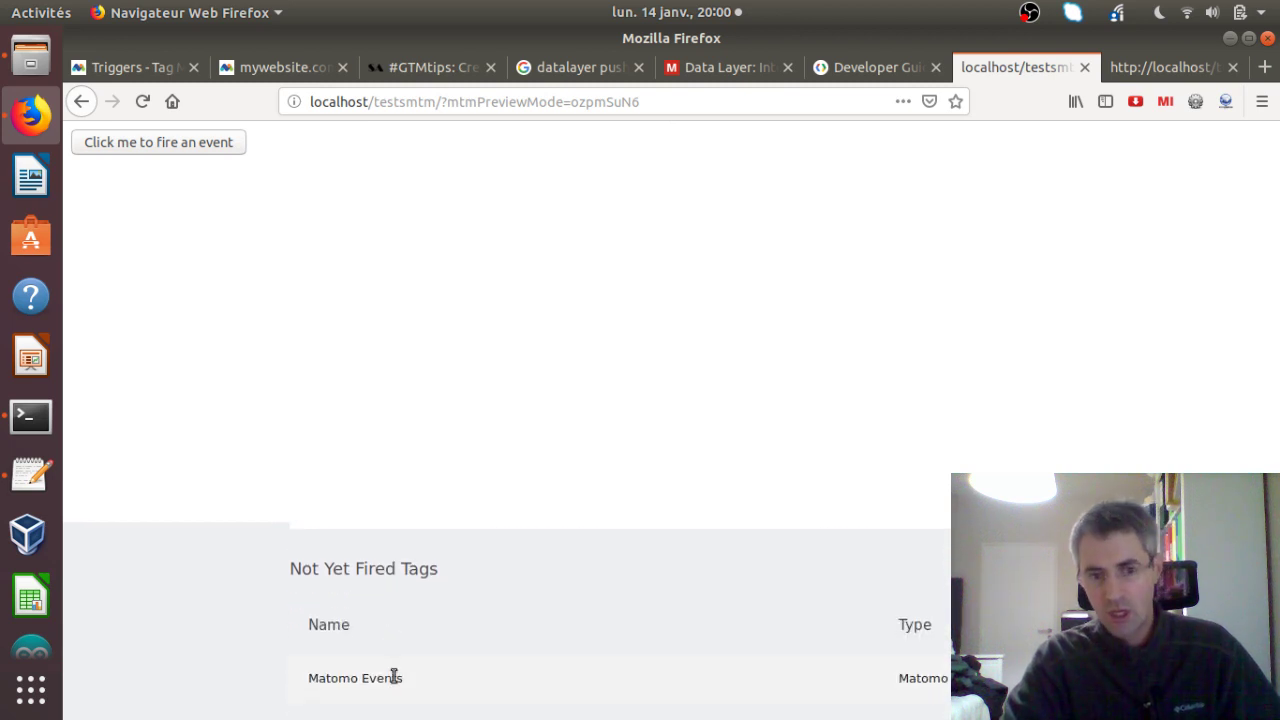
pyautogui.scroll(5, 392, 665)
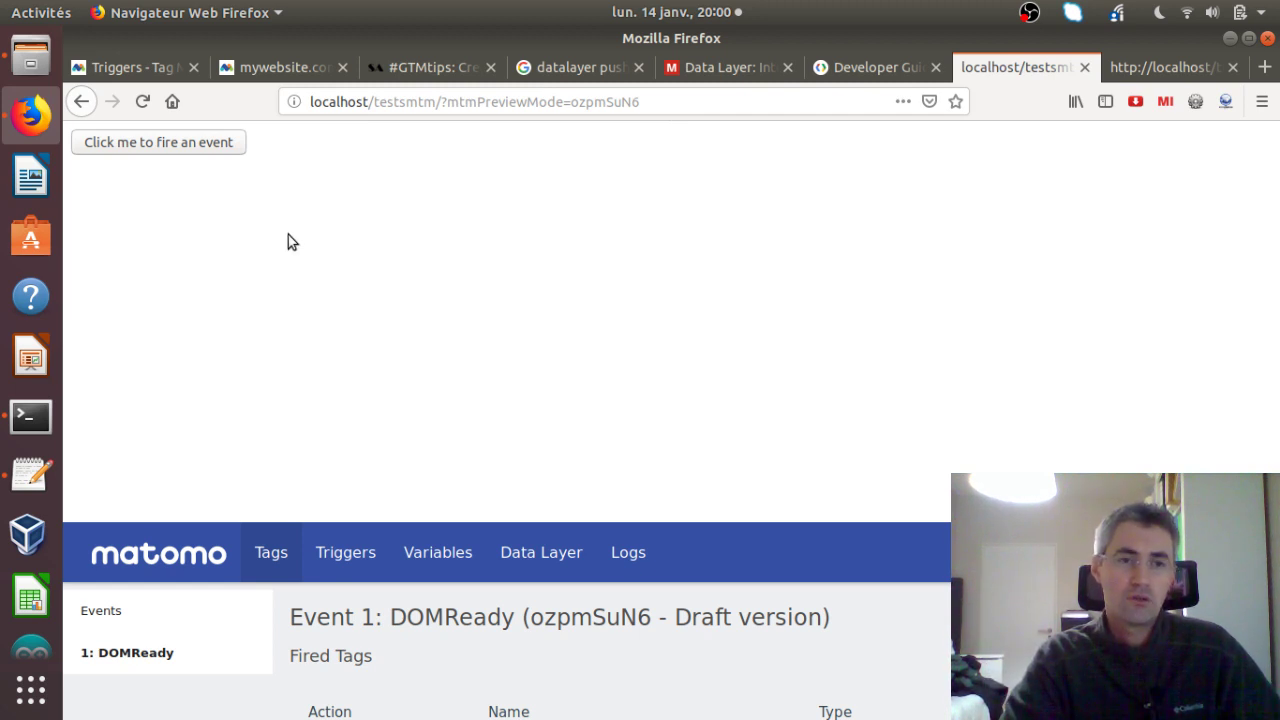
# Step: Fire the event with the test page's button and inspect which tags the mtm.CustomEvent entry fired in the preview debugger
pyautogui.click(214, 143)
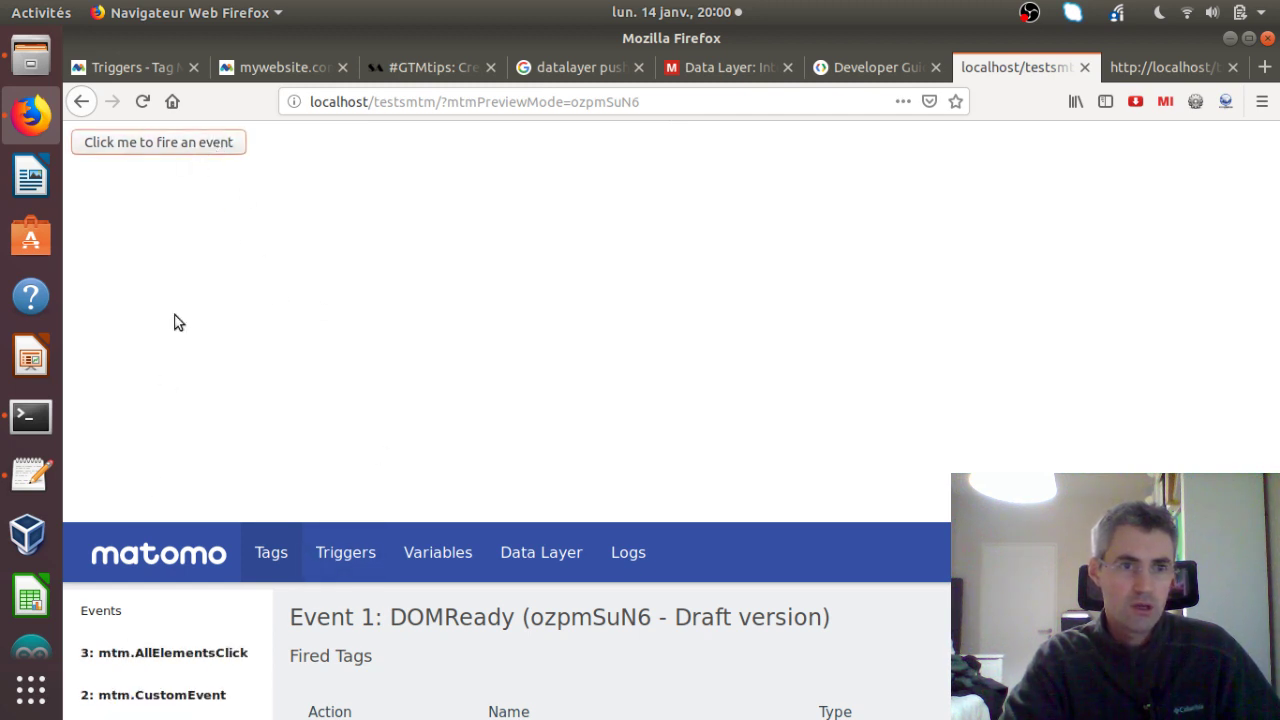
pyautogui.scroll(-2, 190, 665)
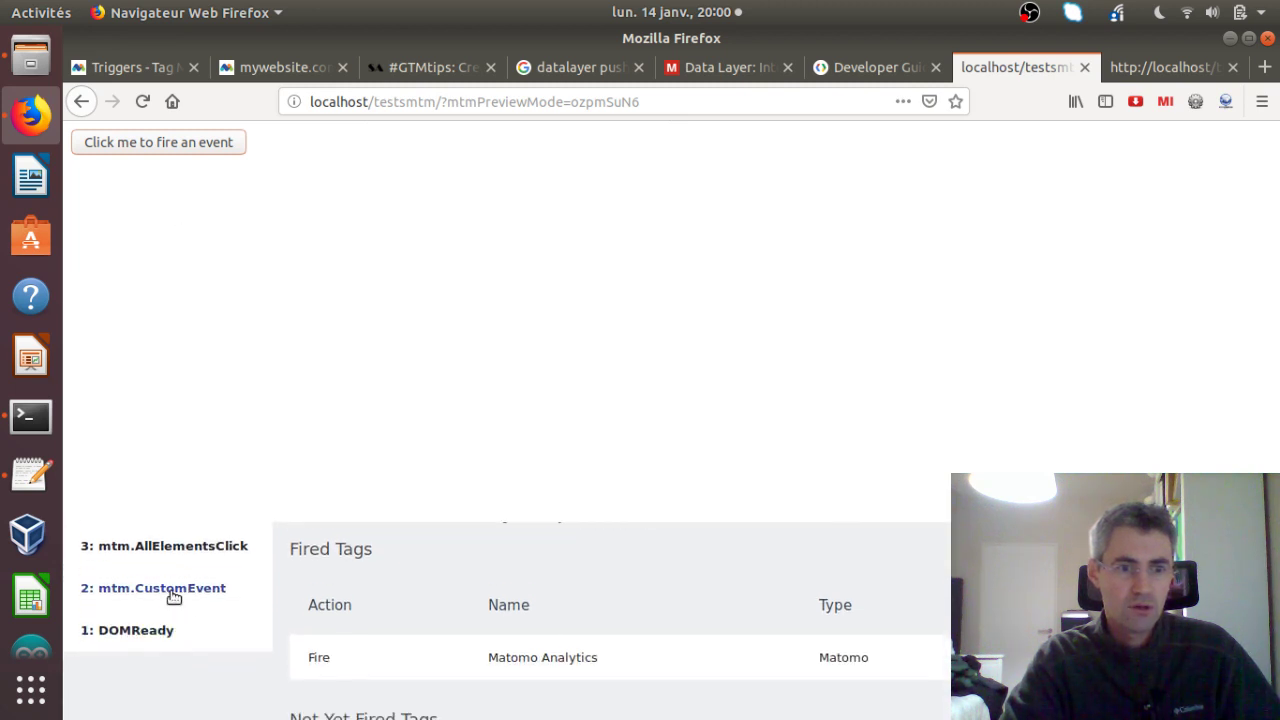
pyautogui.click(174, 597)
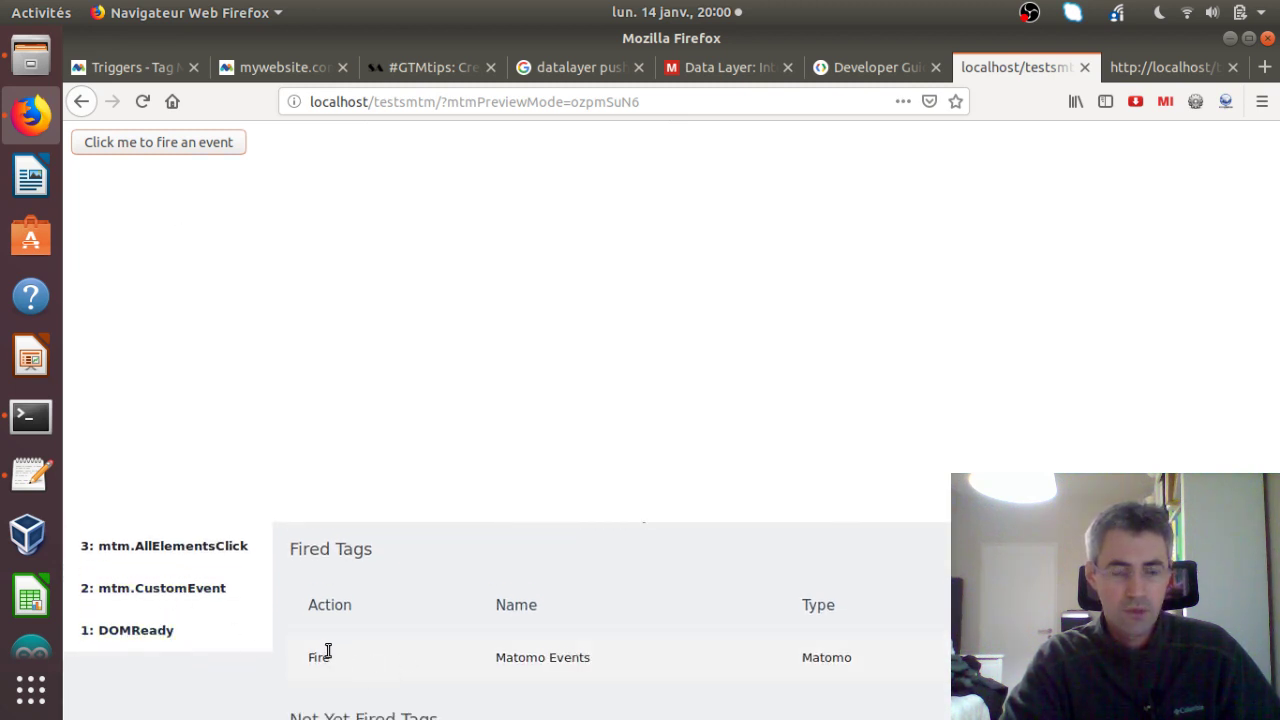
pyautogui.scroll(-1, 400, 652)
pyautogui.scroll(-2, 400, 652)
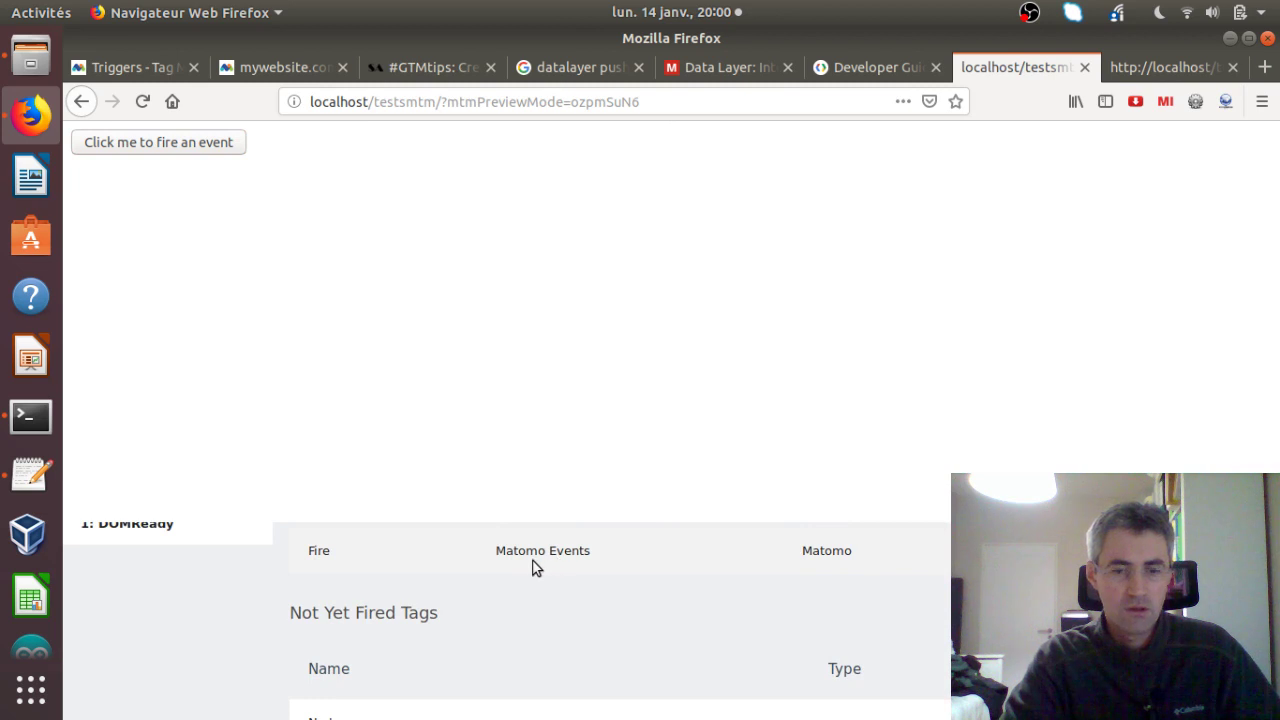
pyautogui.scroll(-1, 530, 570)
pyautogui.scroll(6, 528, 571)
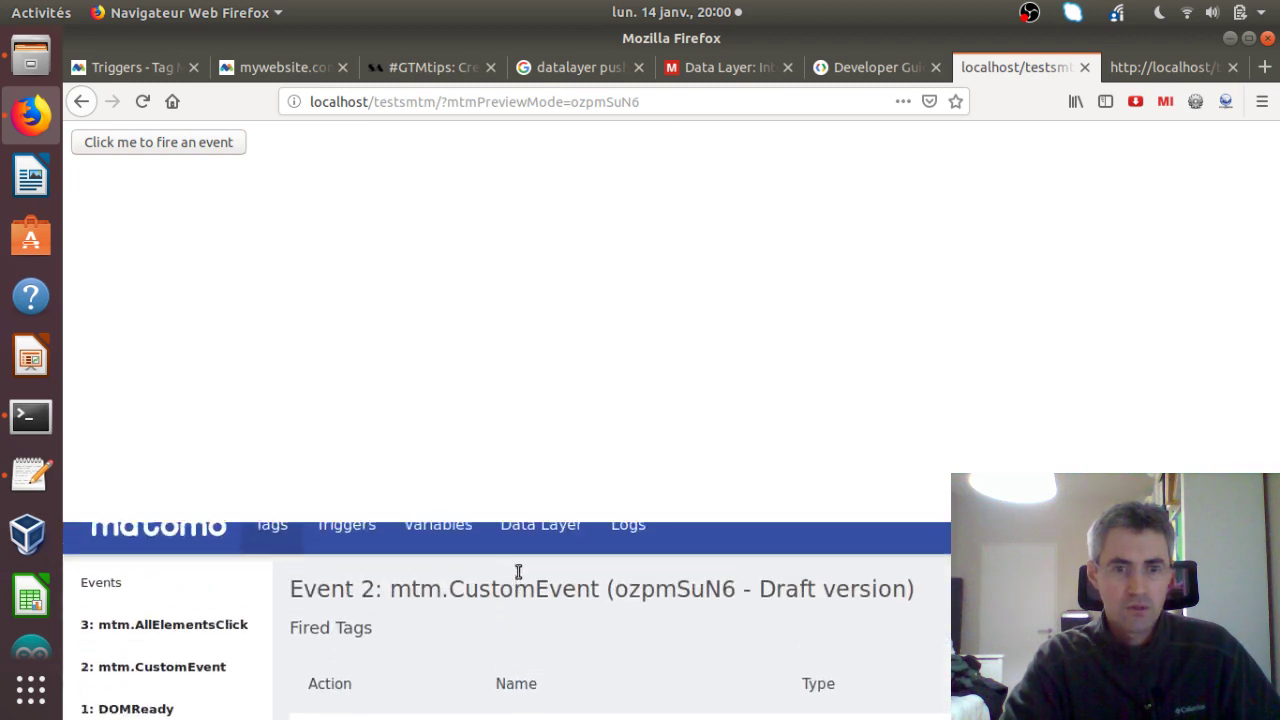
pyautogui.scroll(-4, 506, 580)
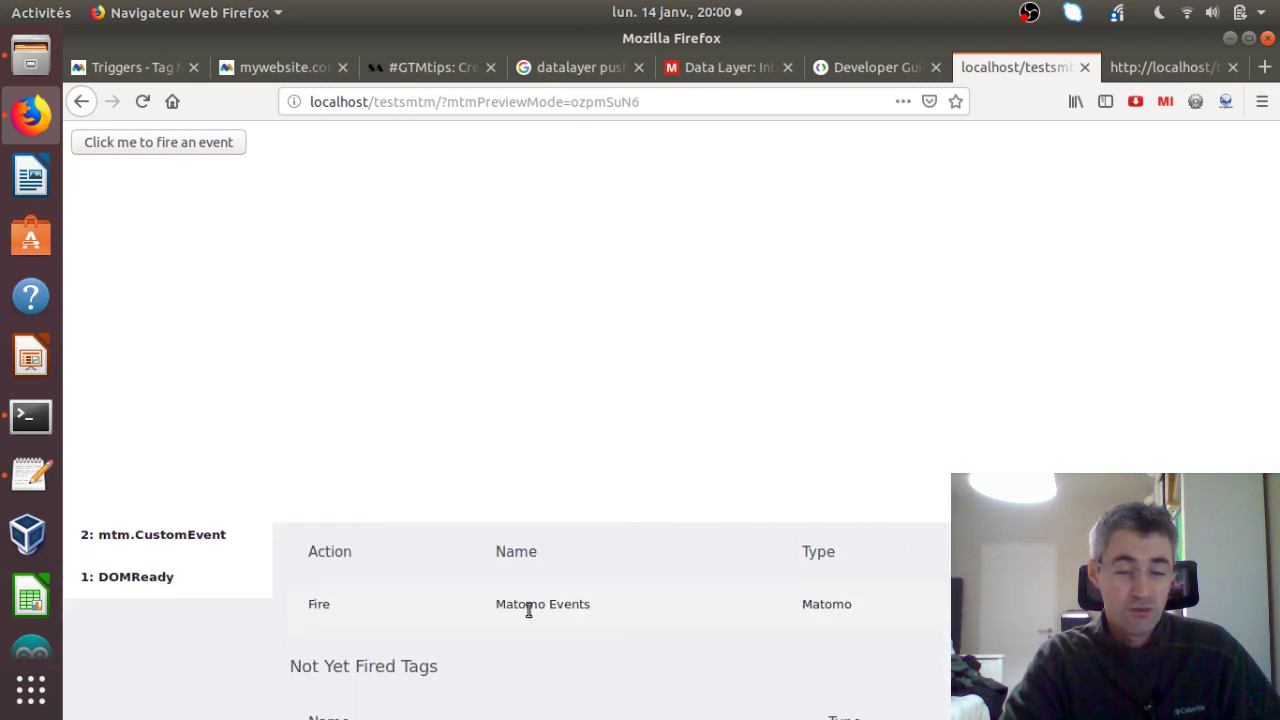
pyautogui.scroll(4, 529, 609)
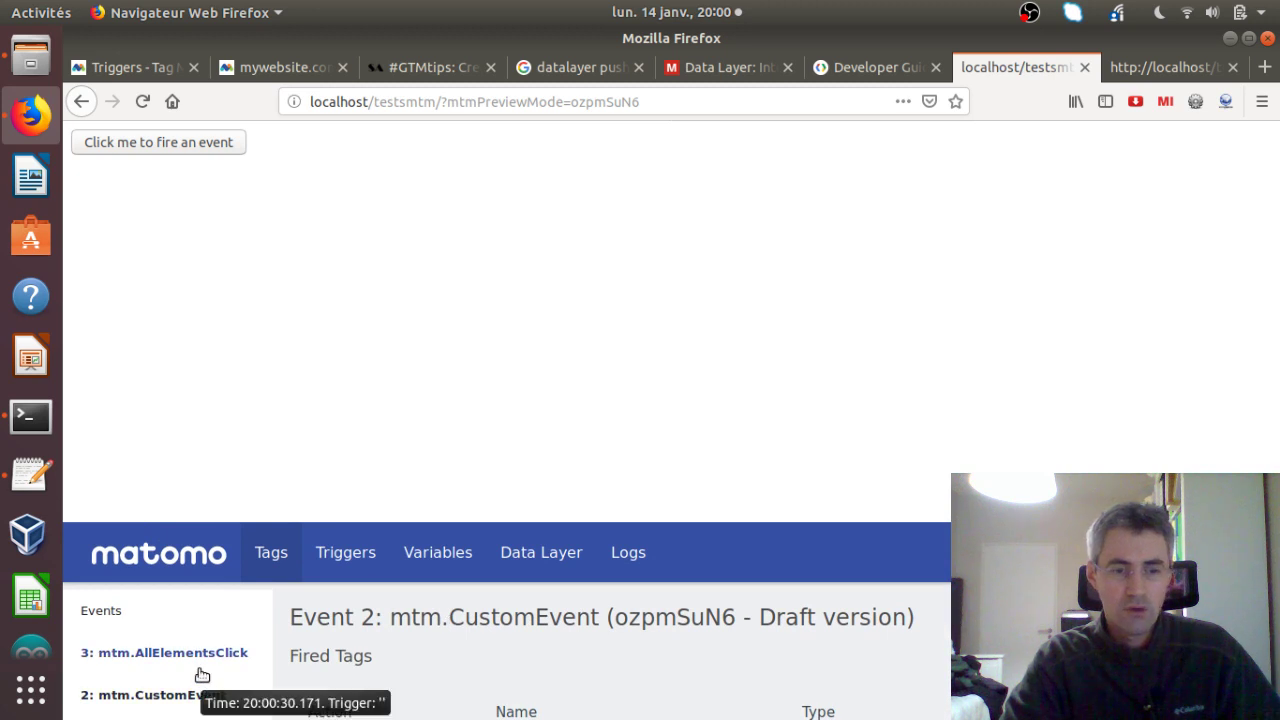
# Step: Inspect the fired tags of the mtm.AllElementsClick event in the preview debugger
pyautogui.click(204, 668)
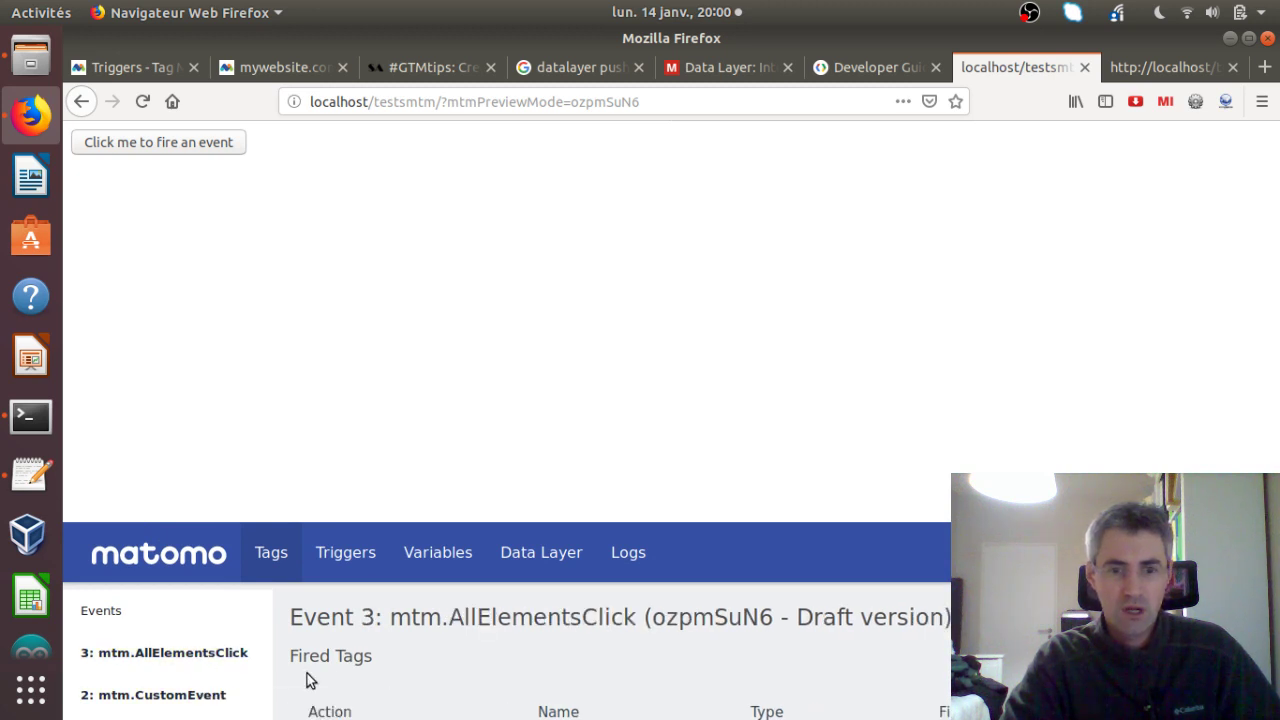
pyautogui.scroll(-3, 366, 677)
pyautogui.scroll(-2, 366, 677)
pyautogui.scroll(5, 366, 680)
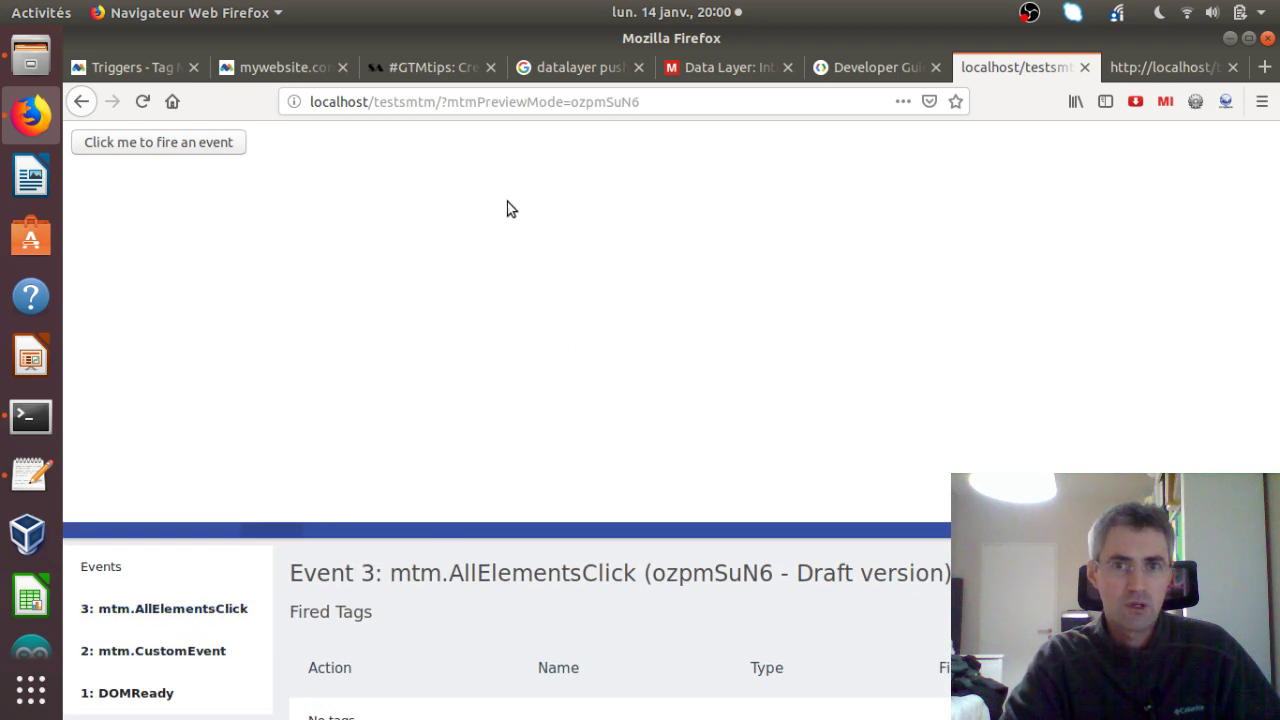
# Step: Return to Matomo Tag Manager and review the container's tags with their assigned triggers
pyautogui.click(230, 68)
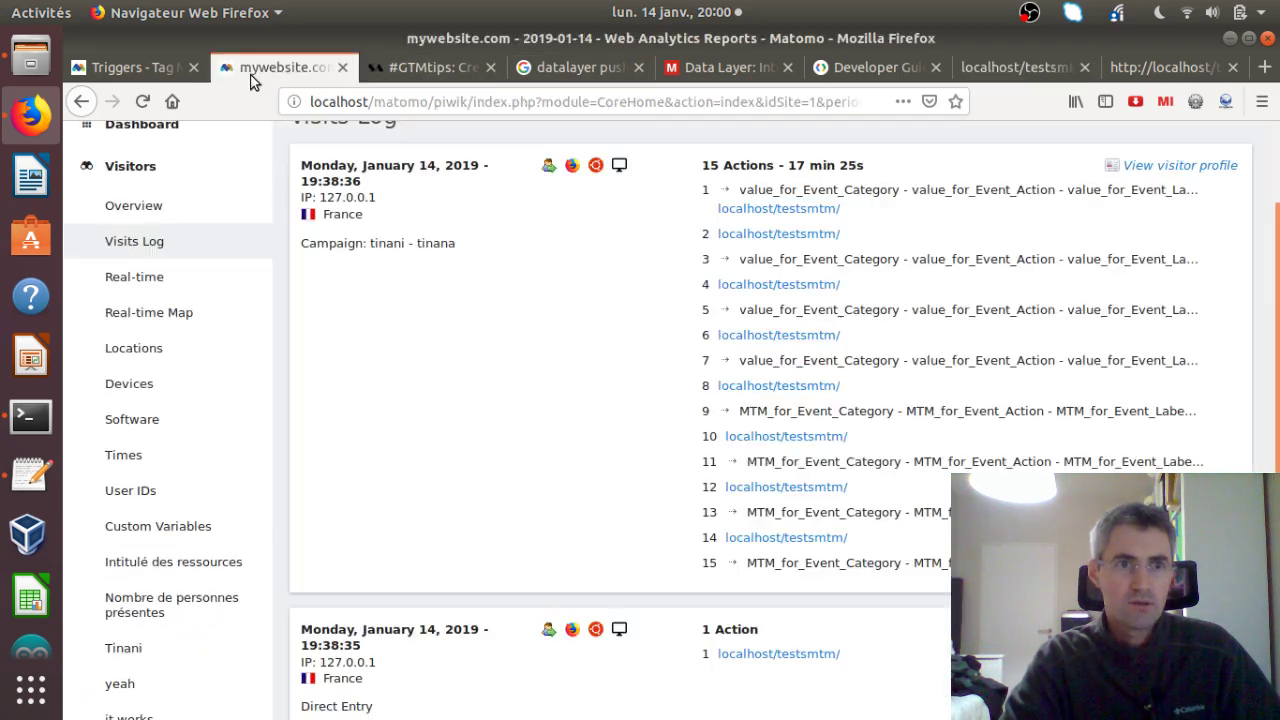
pyautogui.click(145, 70)
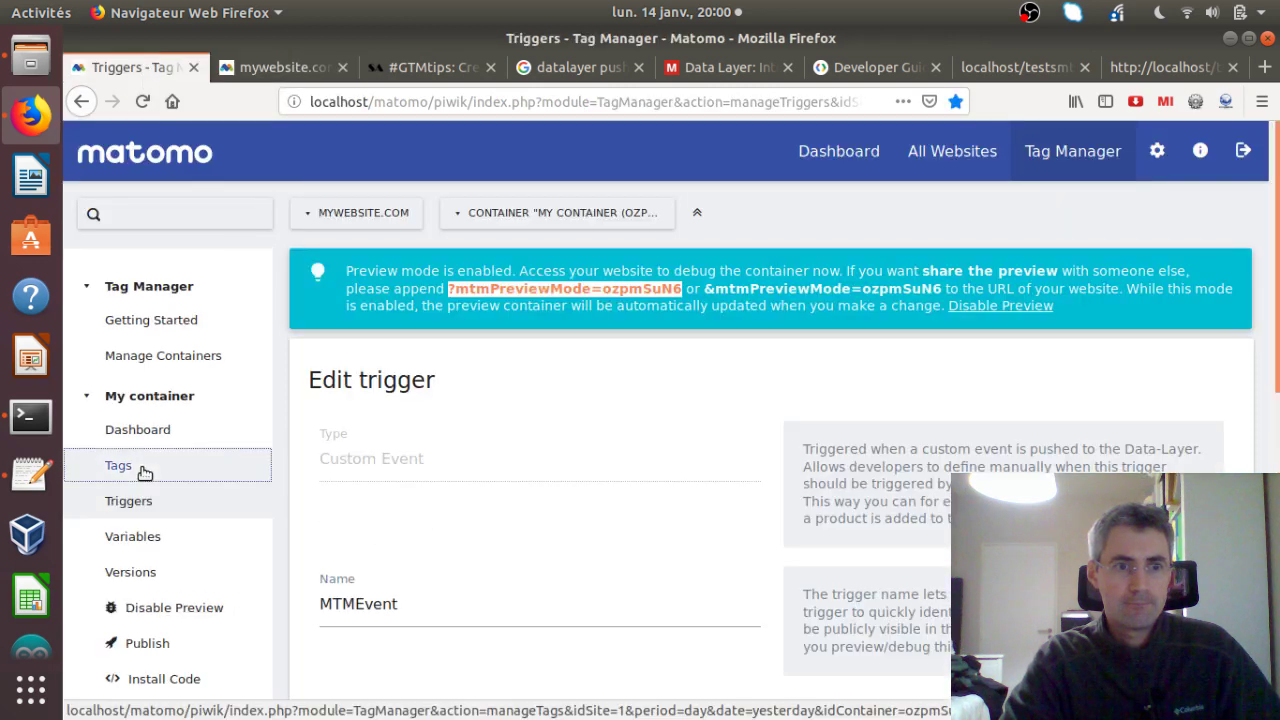
pyautogui.click(197, 468)
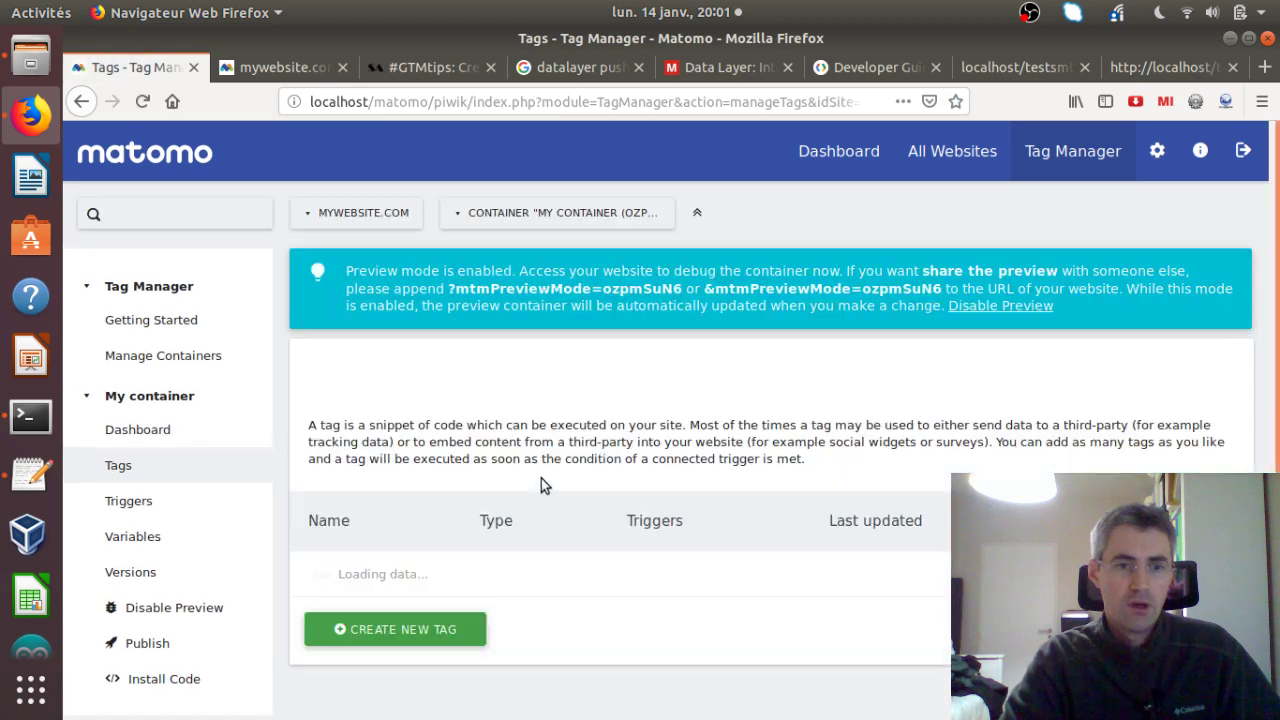
pyautogui.scroll(-3, 600, 526)
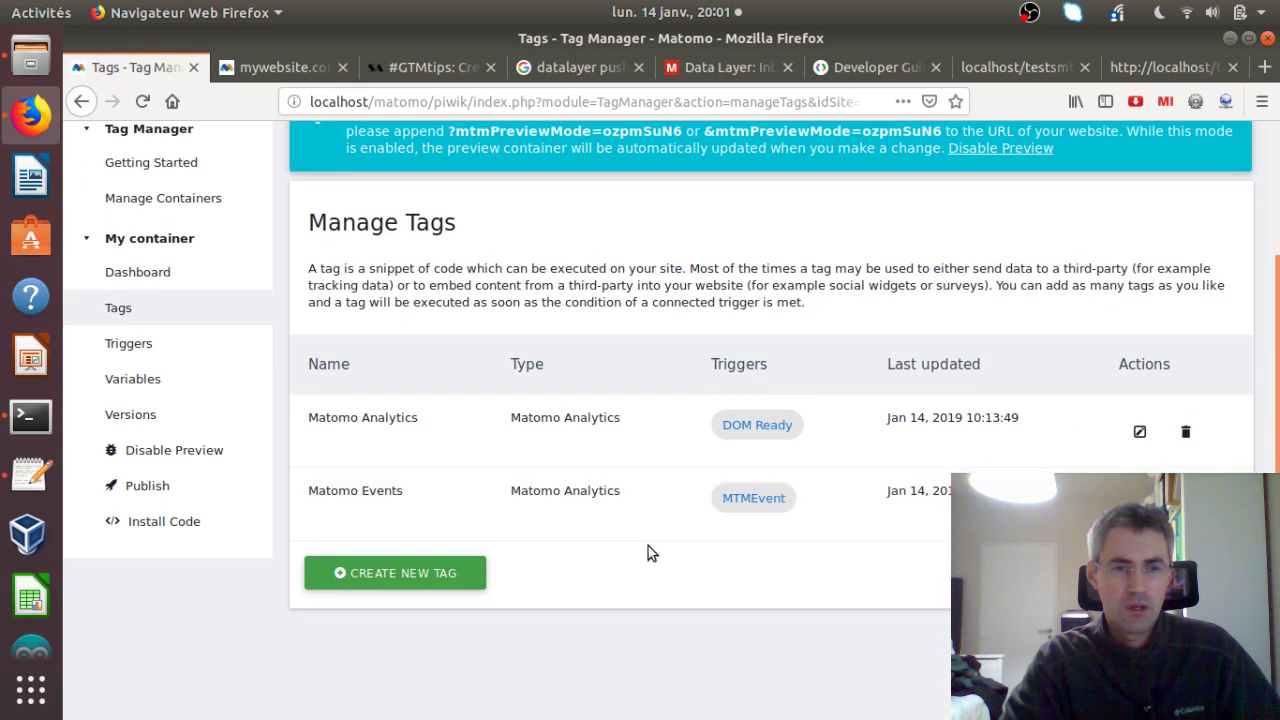
# Step: Delete the All Elements Click trigger "Click on button id cta" from the container's triggers
pyautogui.click(145, 343)
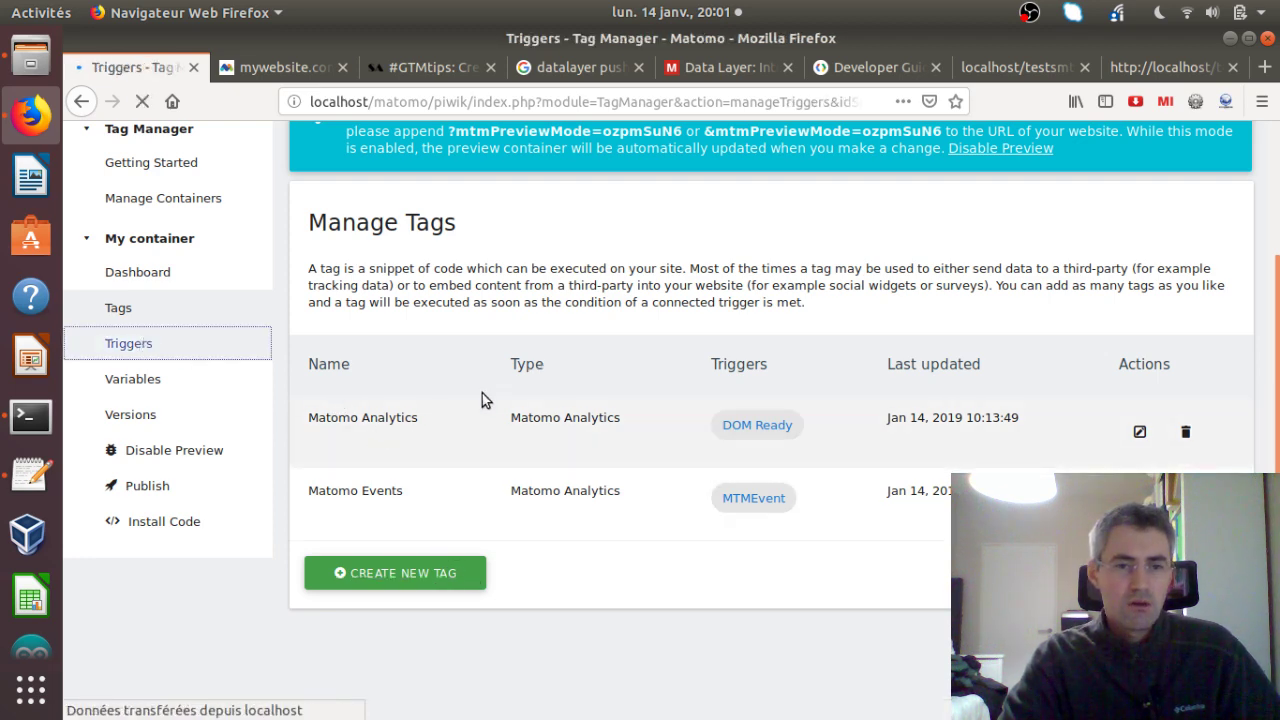
pyautogui.scroll(-3, 476, 482)
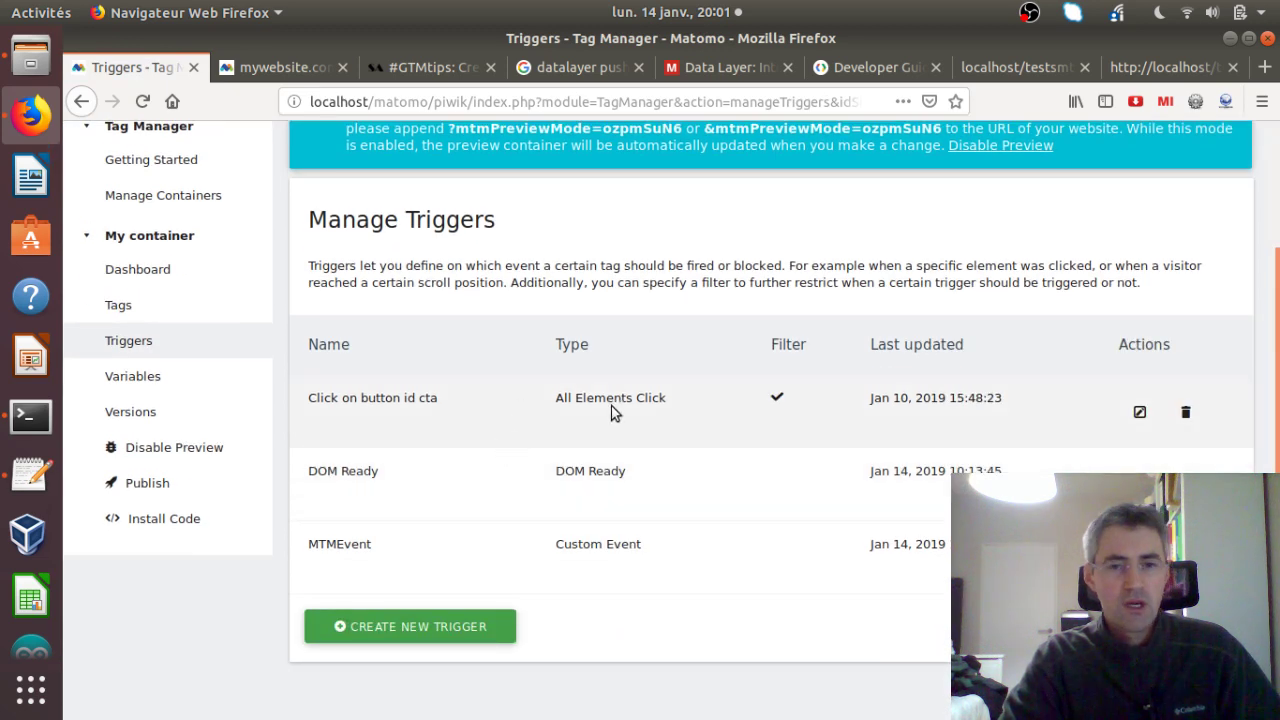
pyautogui.moveTo(556, 400); pyautogui.dragTo(665, 398)
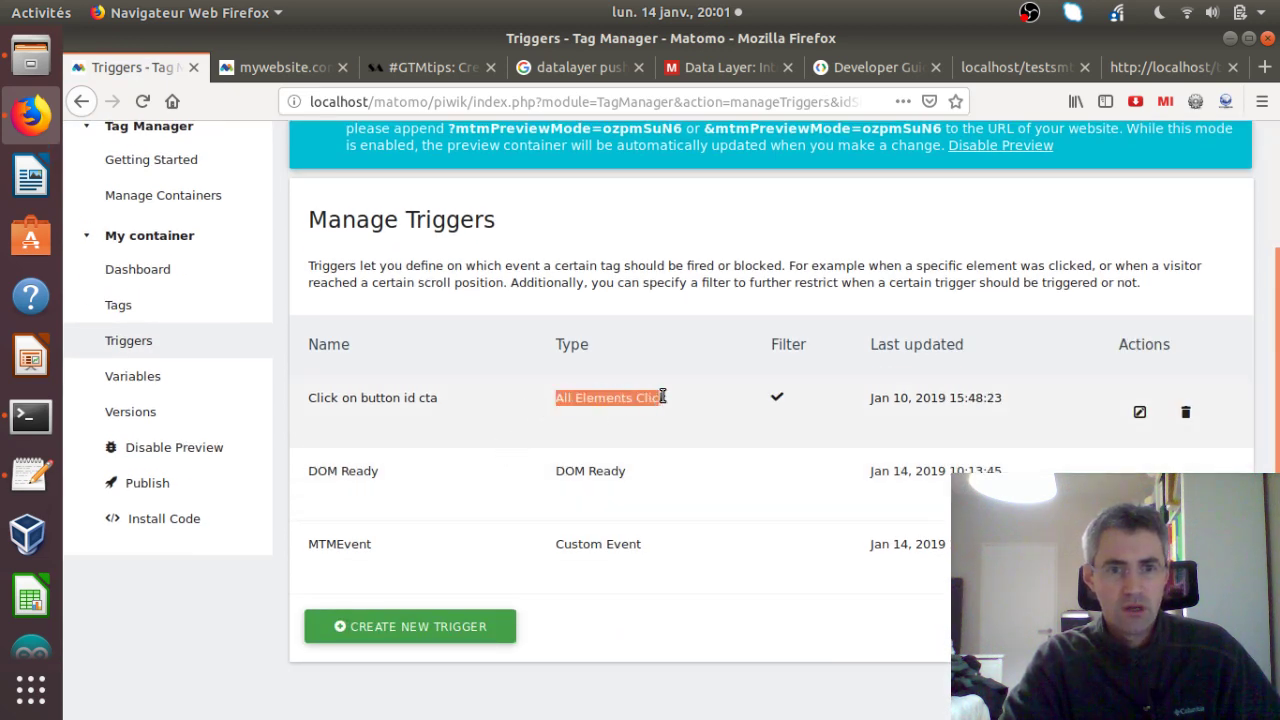
pyautogui.click(1187, 414)
pyautogui.click(952, 332)
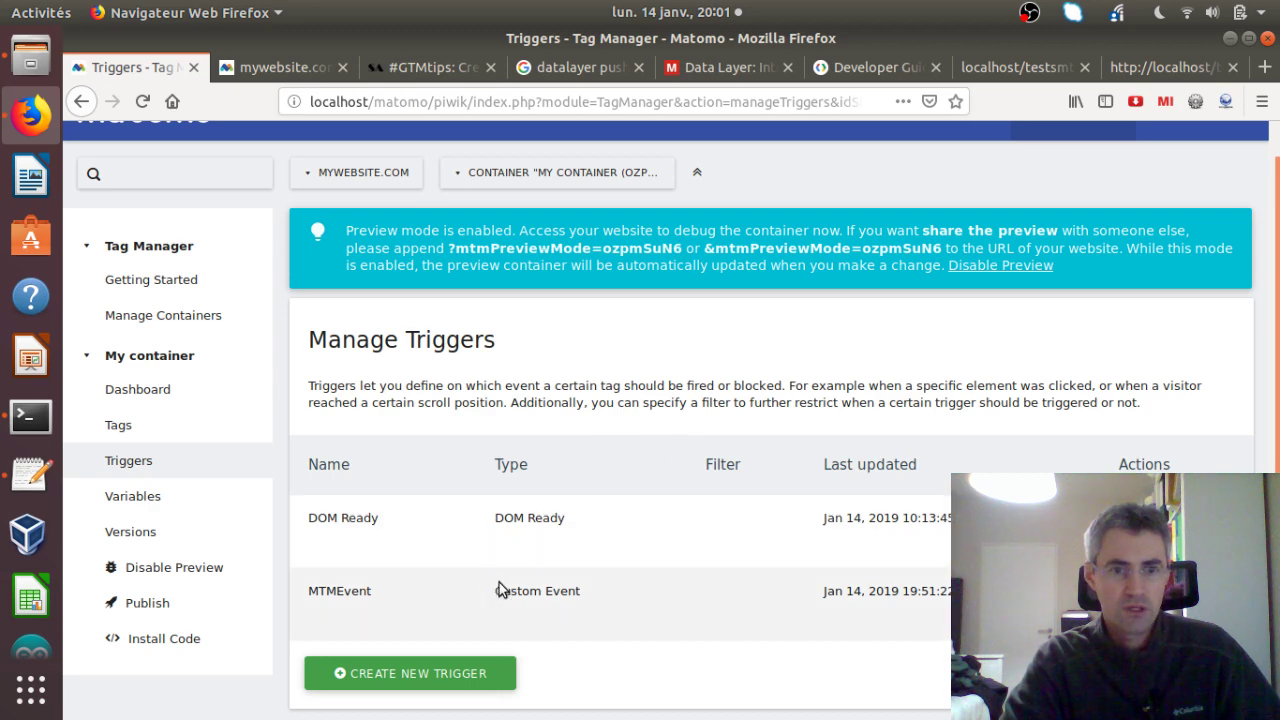
# Step: Create a container version named "without all elements clicks" and publish it to the Live environment
pyautogui.scroll(1, 716, 320)
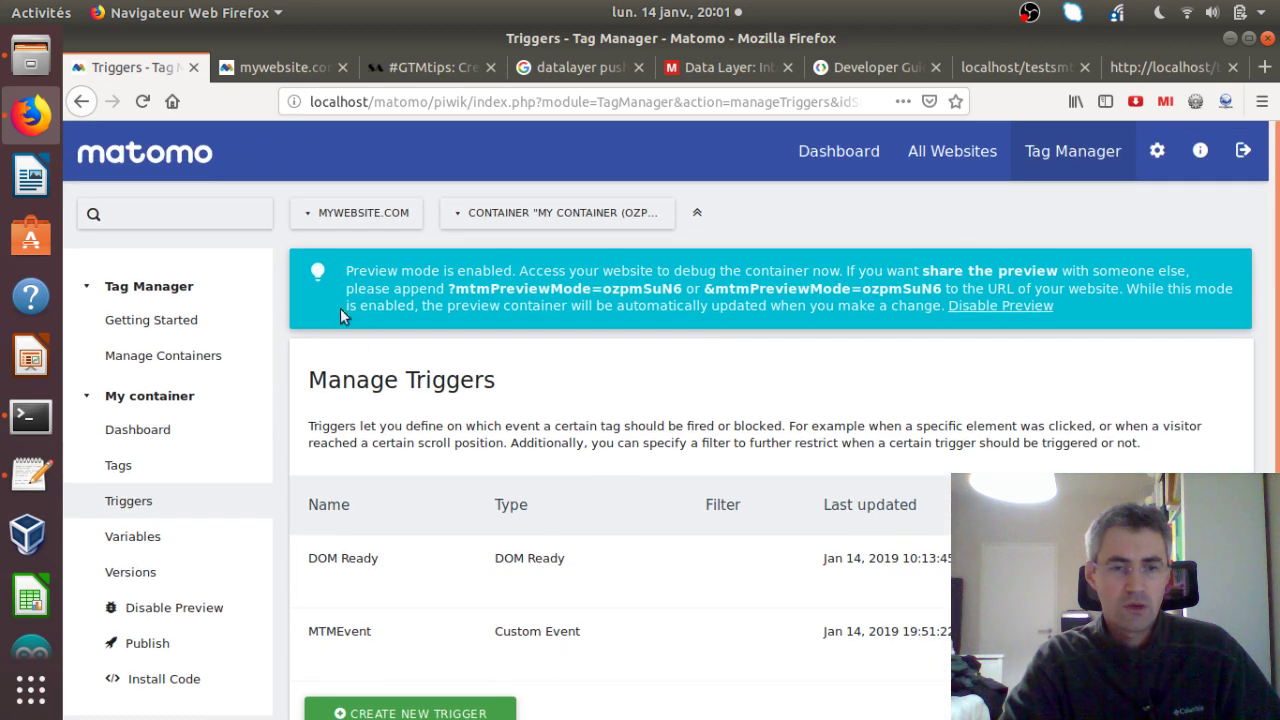
pyautogui.click(150, 643)
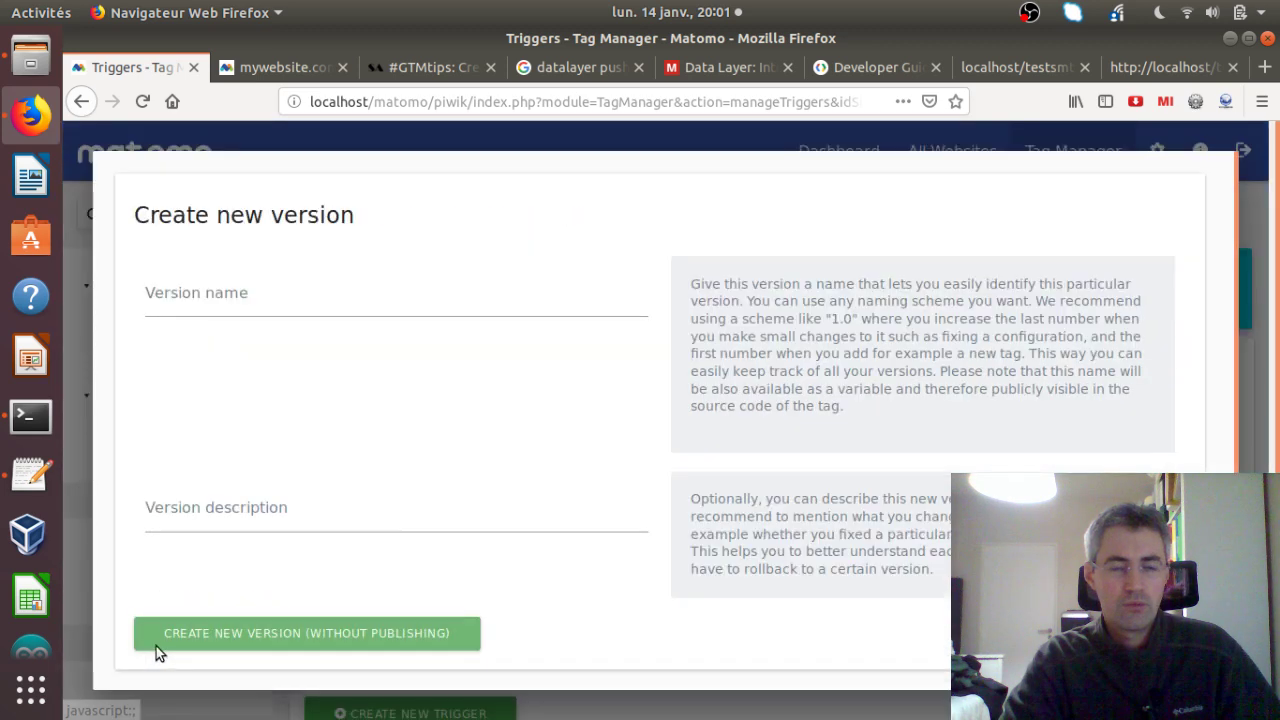
pyautogui.click(302, 300)
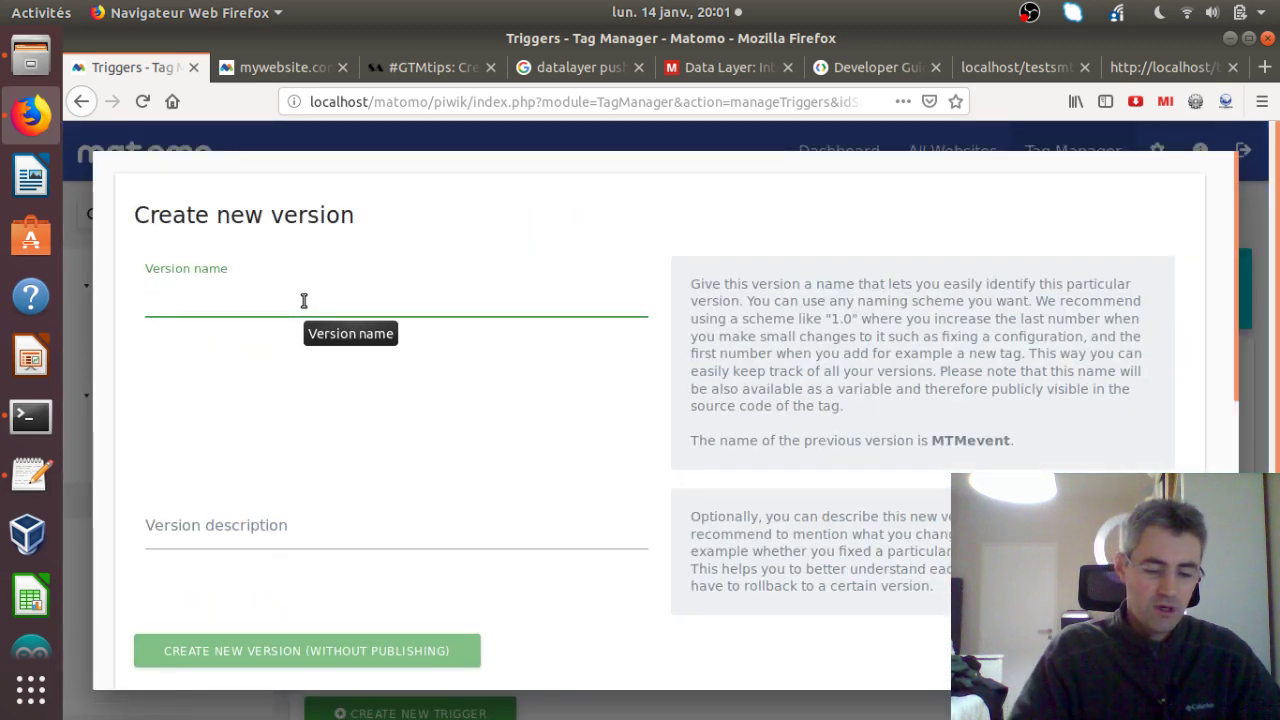
pyautogui.write('without al')
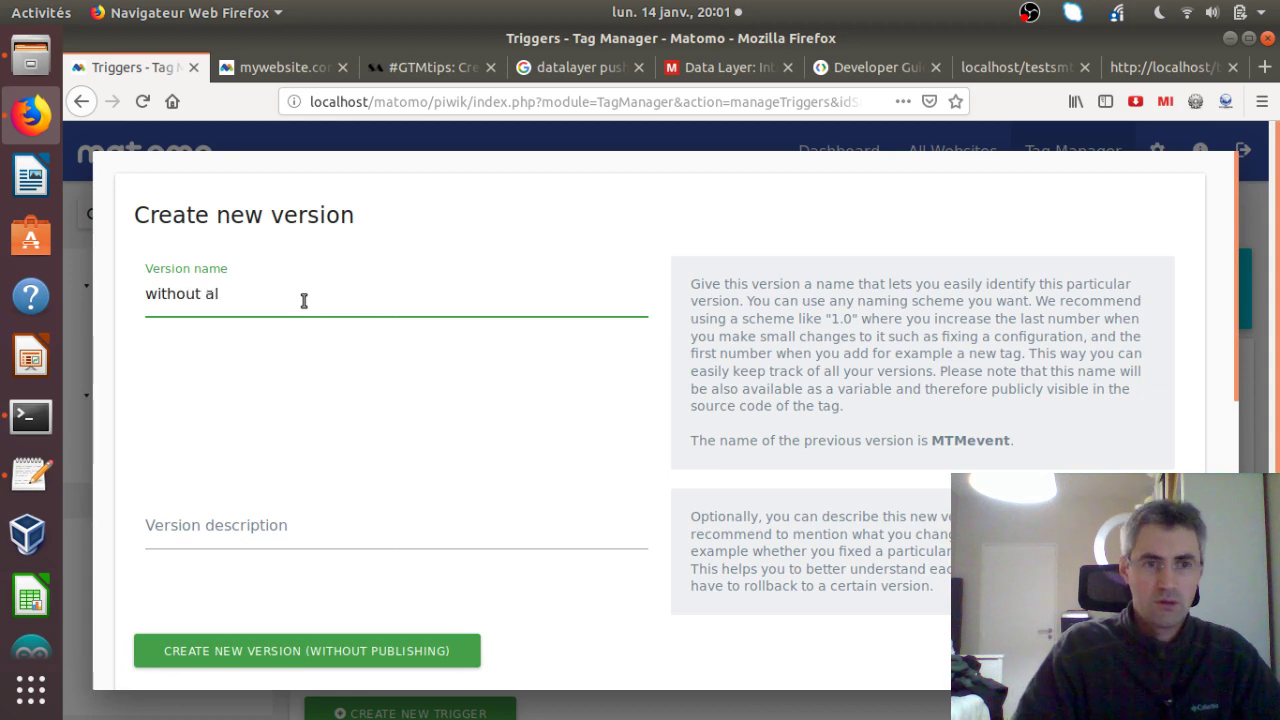
pyautogui.write('l element')
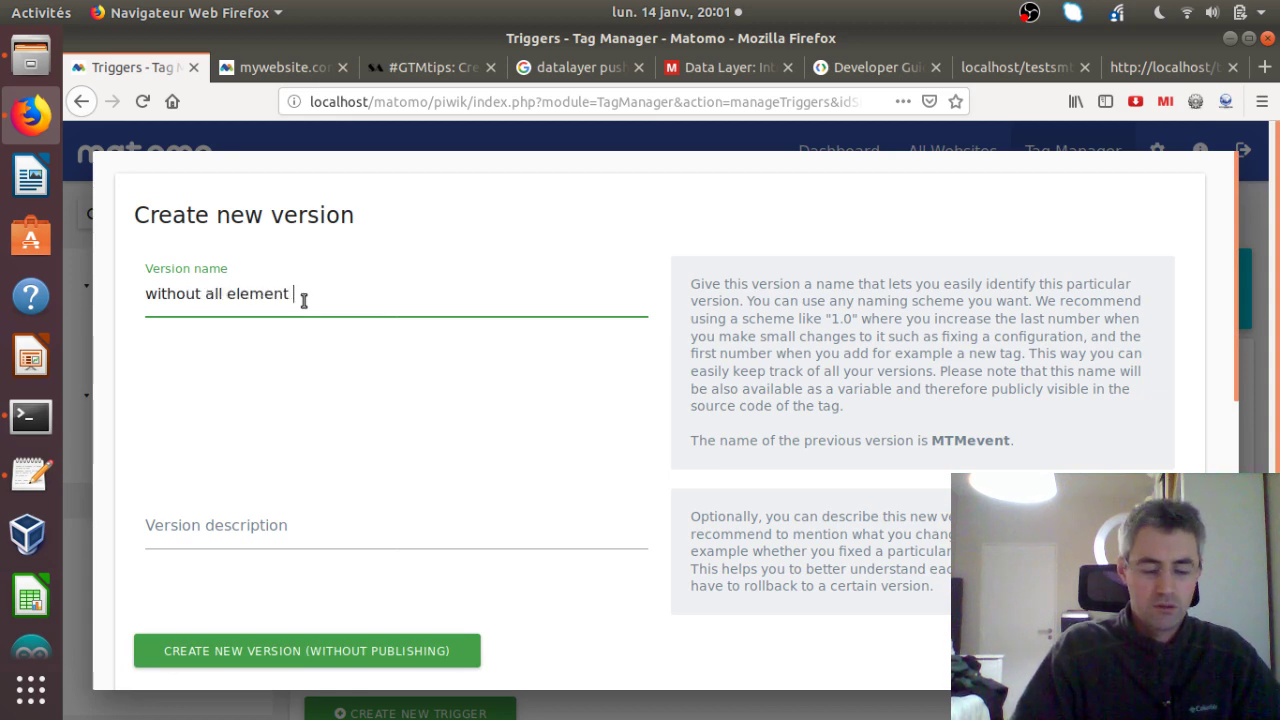
pyautogui.write('sclicks')
pyautogui.scroll(-3, 305, 415)
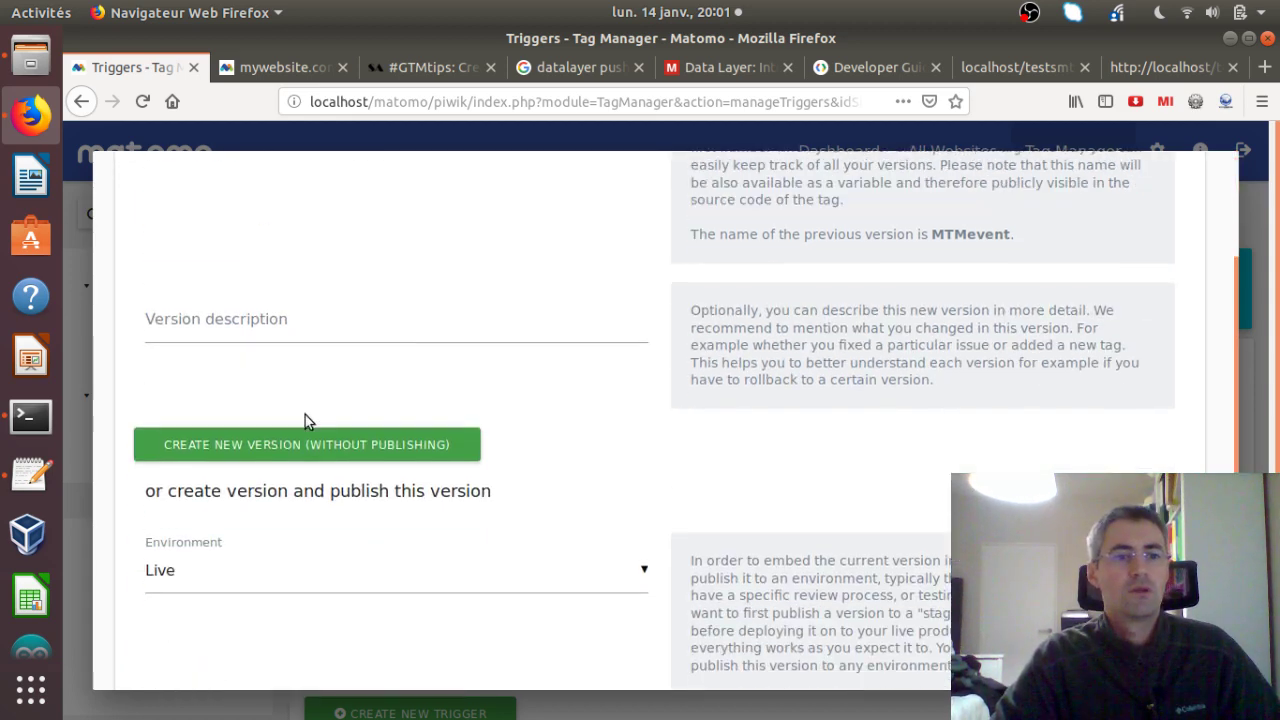
pyautogui.scroll(-3, 307, 575)
pyautogui.click(305, 520)
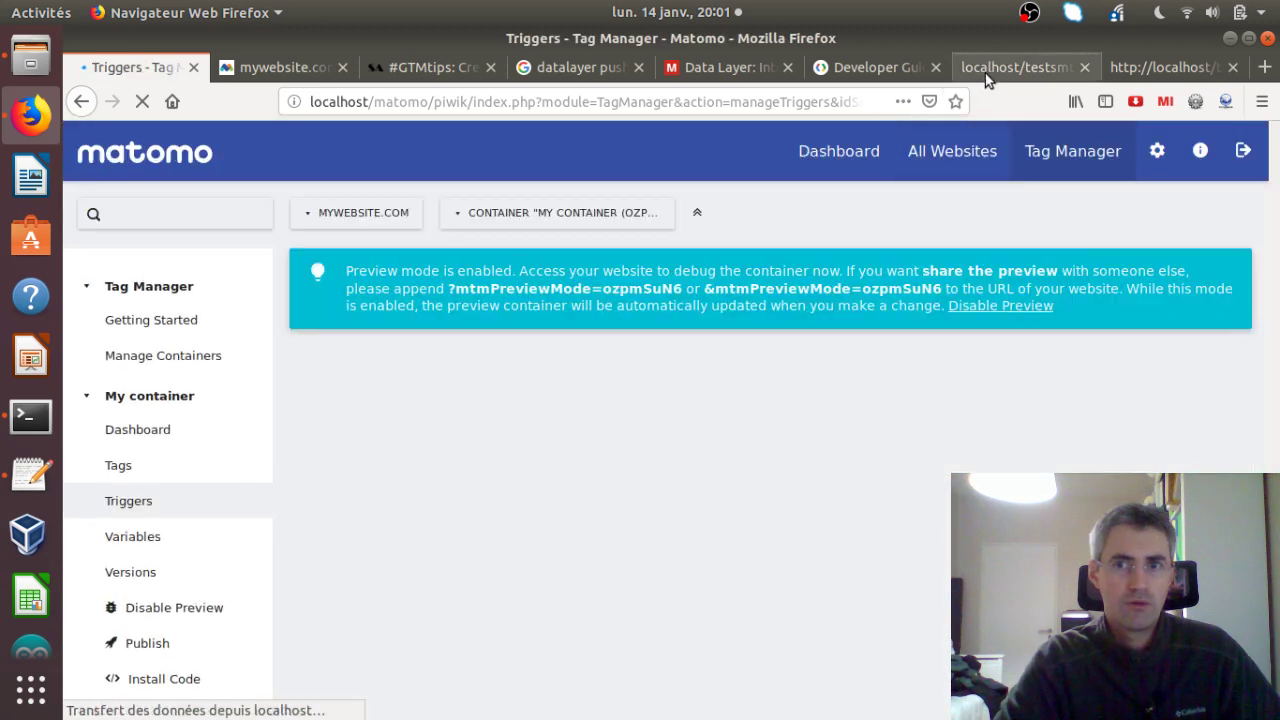
# Step: Reload the test page in preview mode, fire the button's event three times and check the debugger's event list
pyautogui.click(985, 73)
pyautogui.click(425, 101)
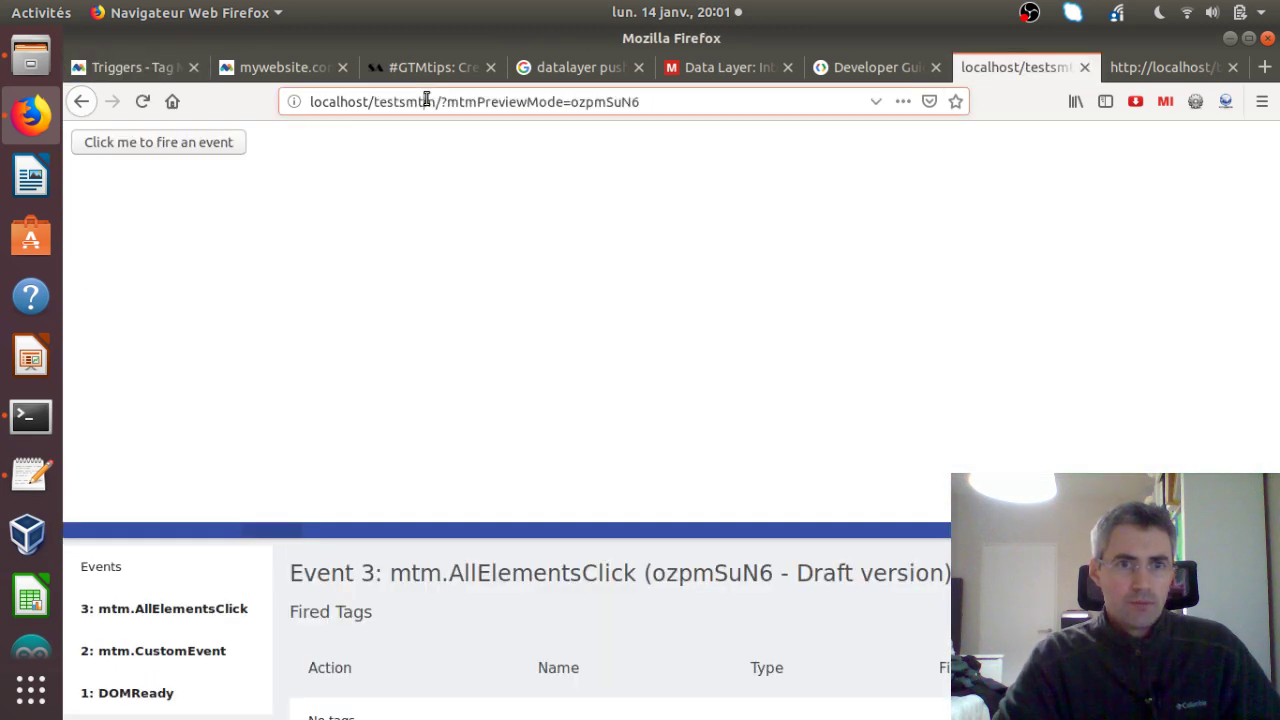
pyautogui.press('Return')
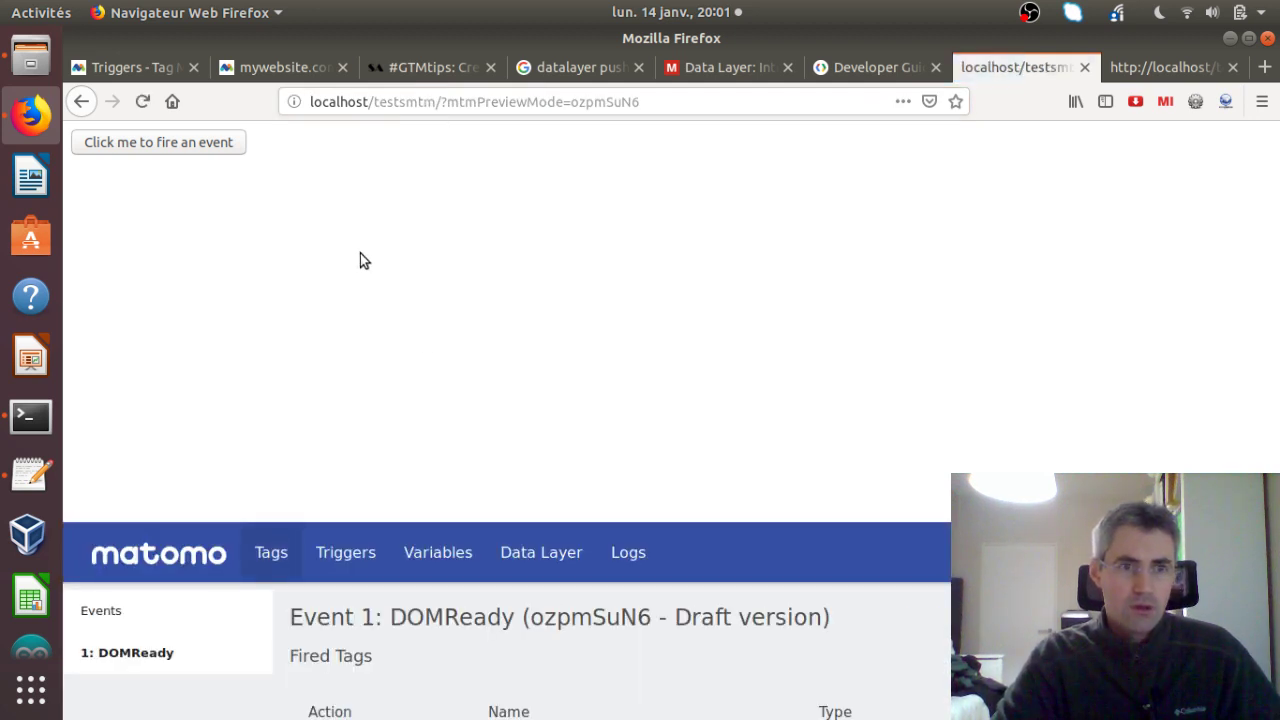
pyautogui.click(174, 146)
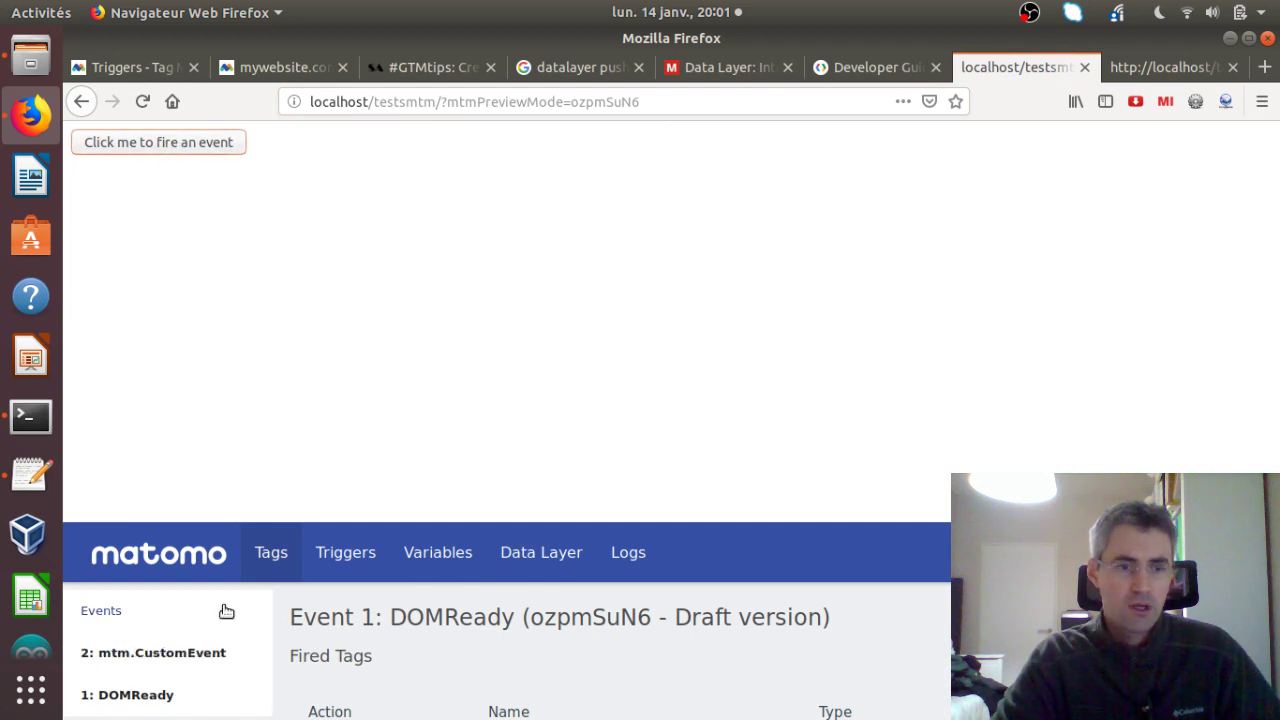
pyautogui.click(189, 150)
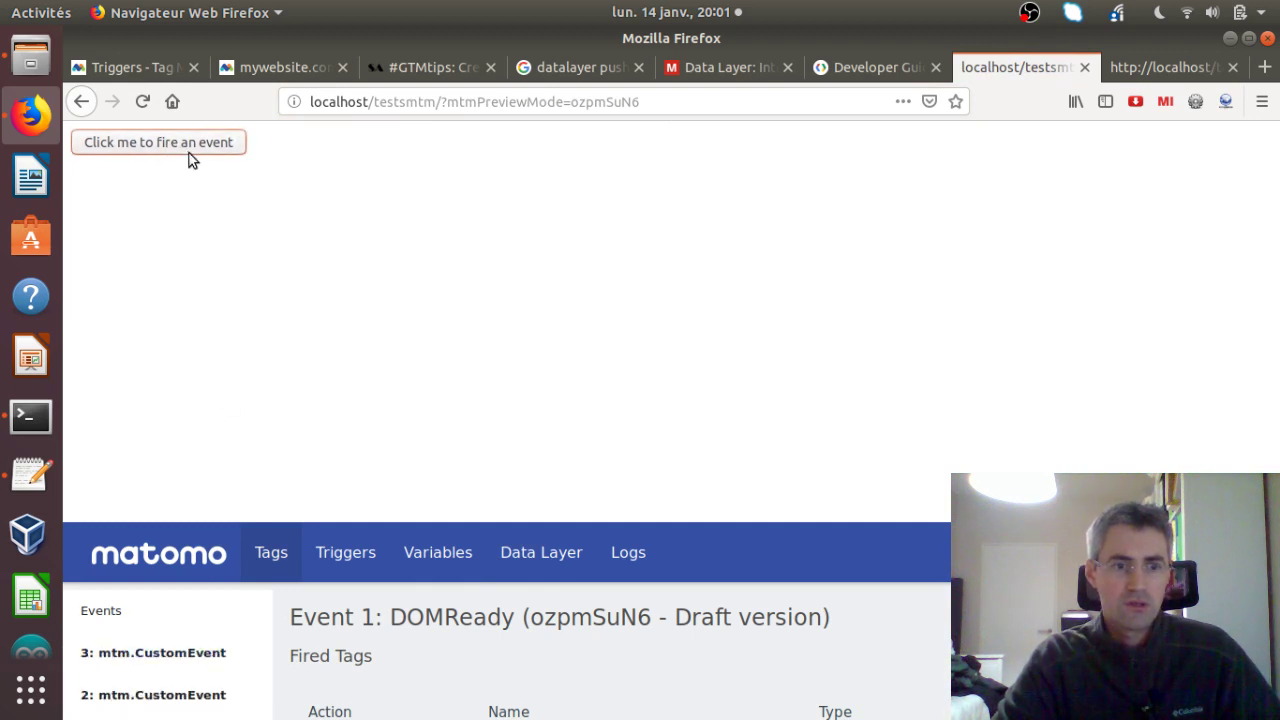
pyautogui.click(189, 150)
pyautogui.scroll(-5, 409, 626)
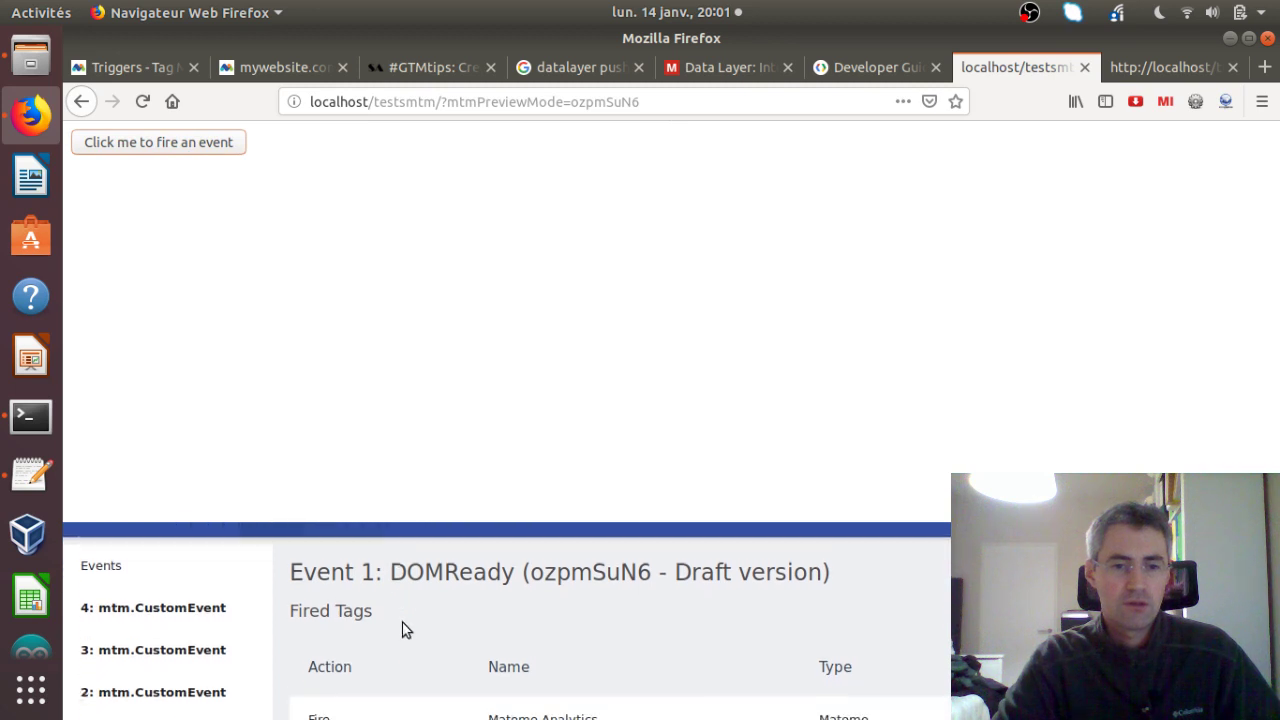
# Step: Reload Matomo's Visits Log and check the latest visit's actions for the events fired from the test page
pyautogui.scroll(3, 409, 626)
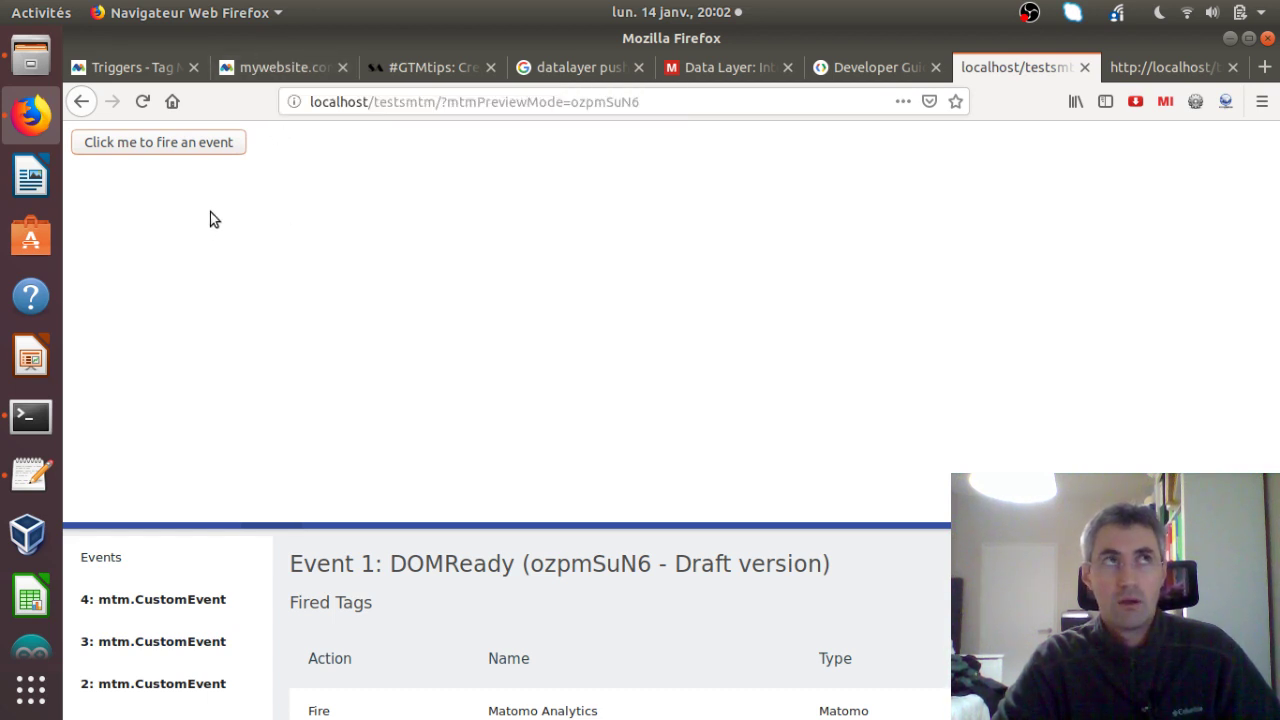
pyautogui.click(270, 76)
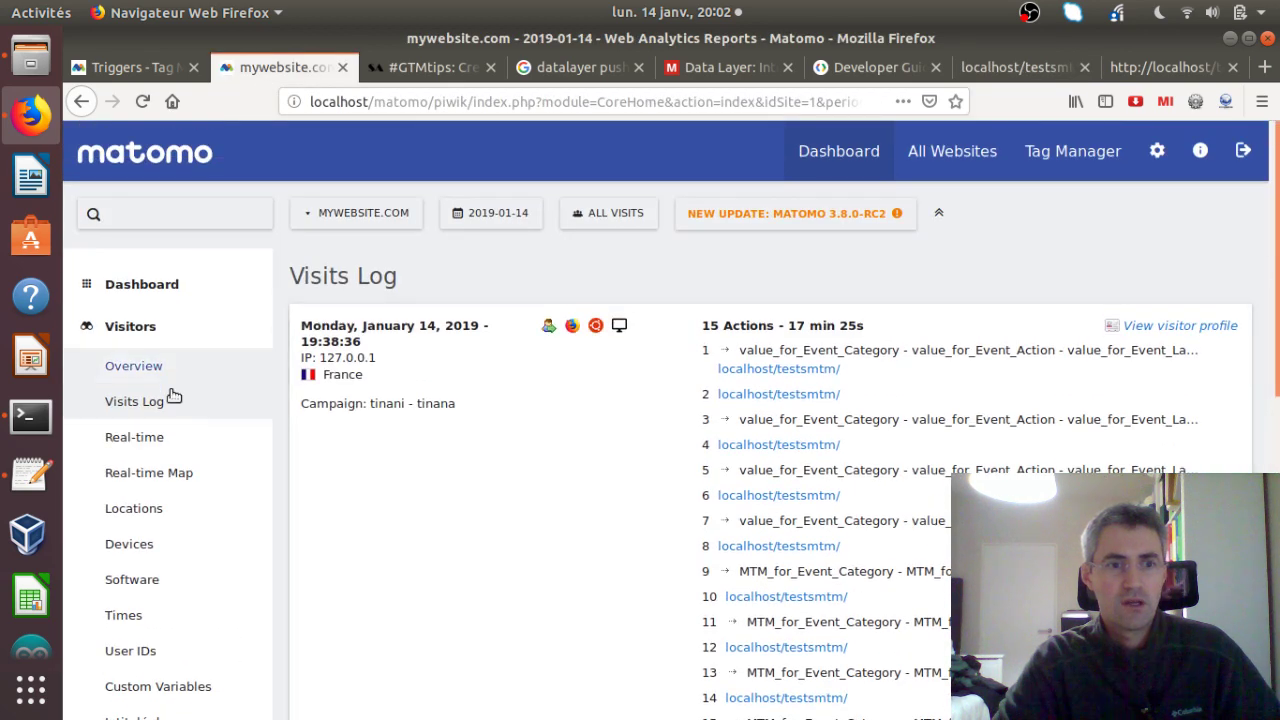
pyautogui.click(140, 104)
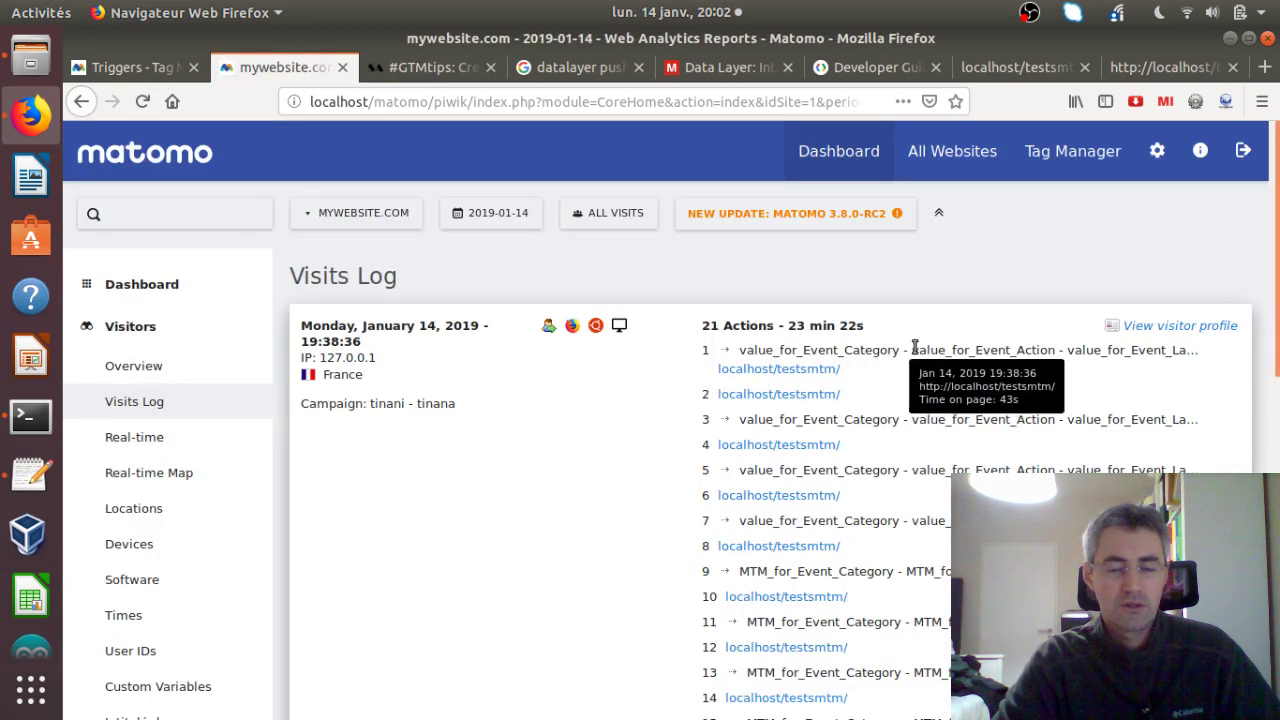
pyautogui.scroll(-5, 875, 365)
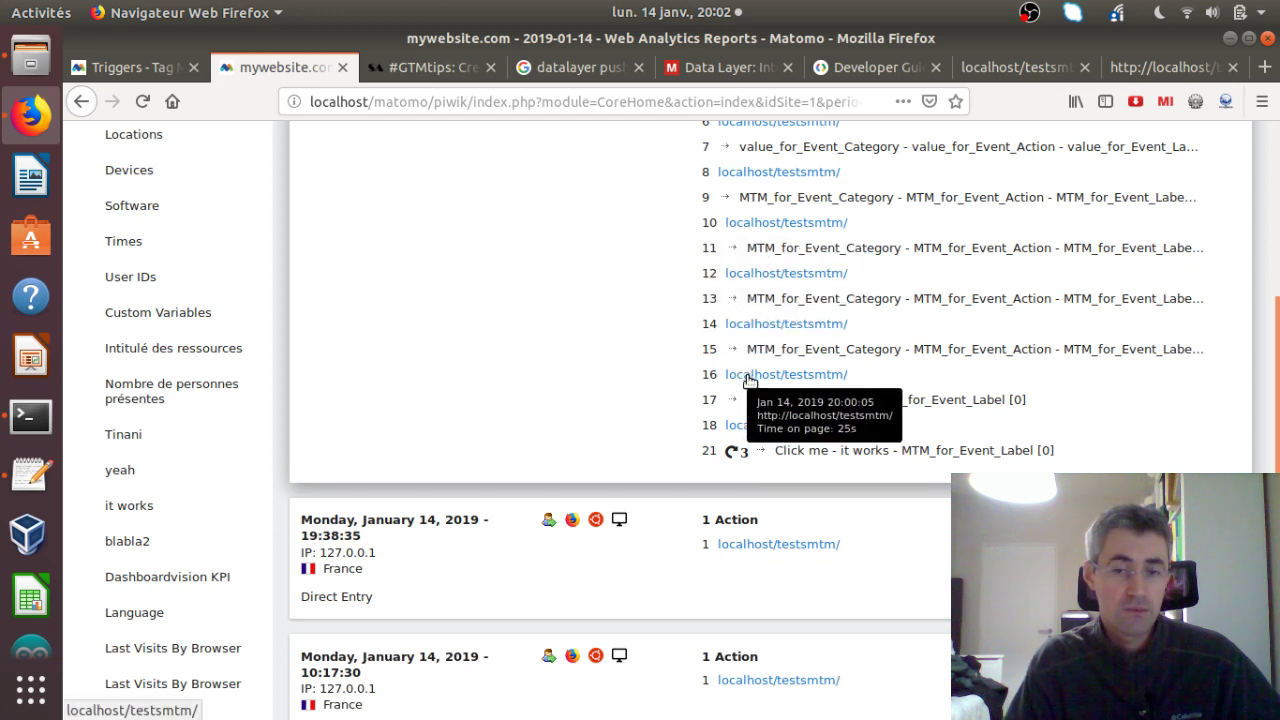
# Step: View the test page's source and highlight the event parameters in the button's _mtm.push call
pyautogui.click(973, 77)
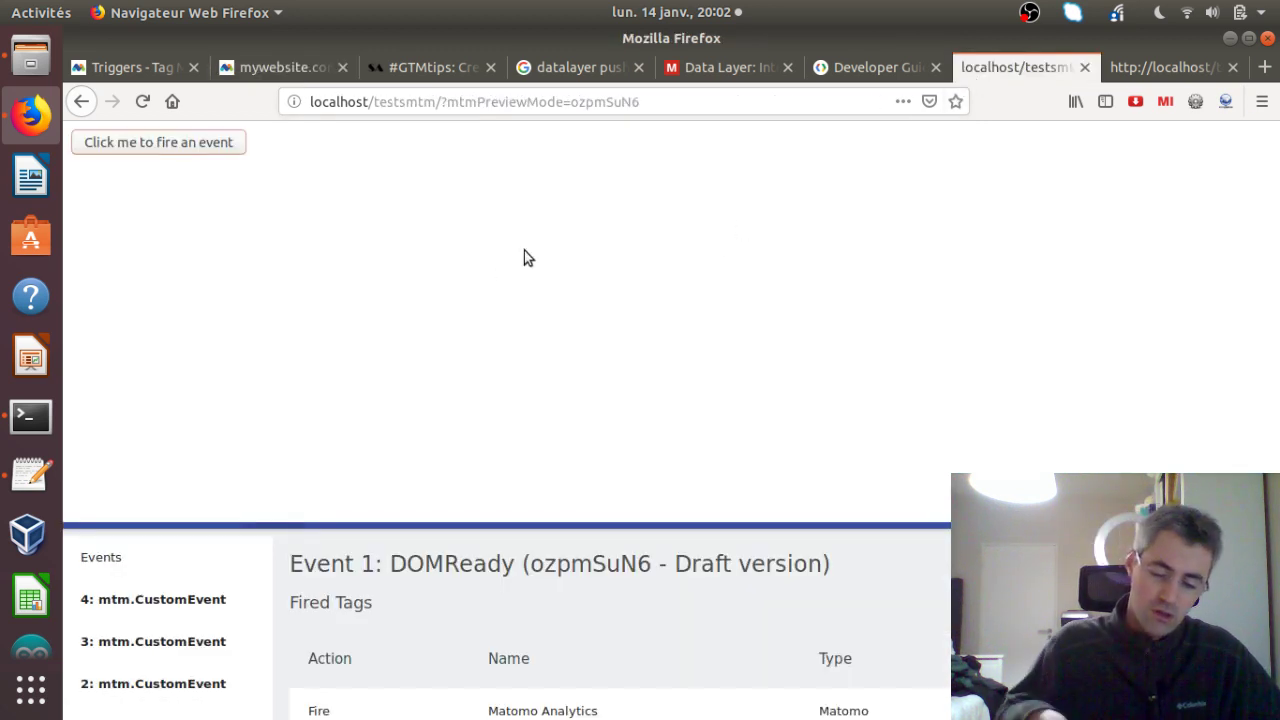
pyautogui.hotkey('ctrl', 'u')
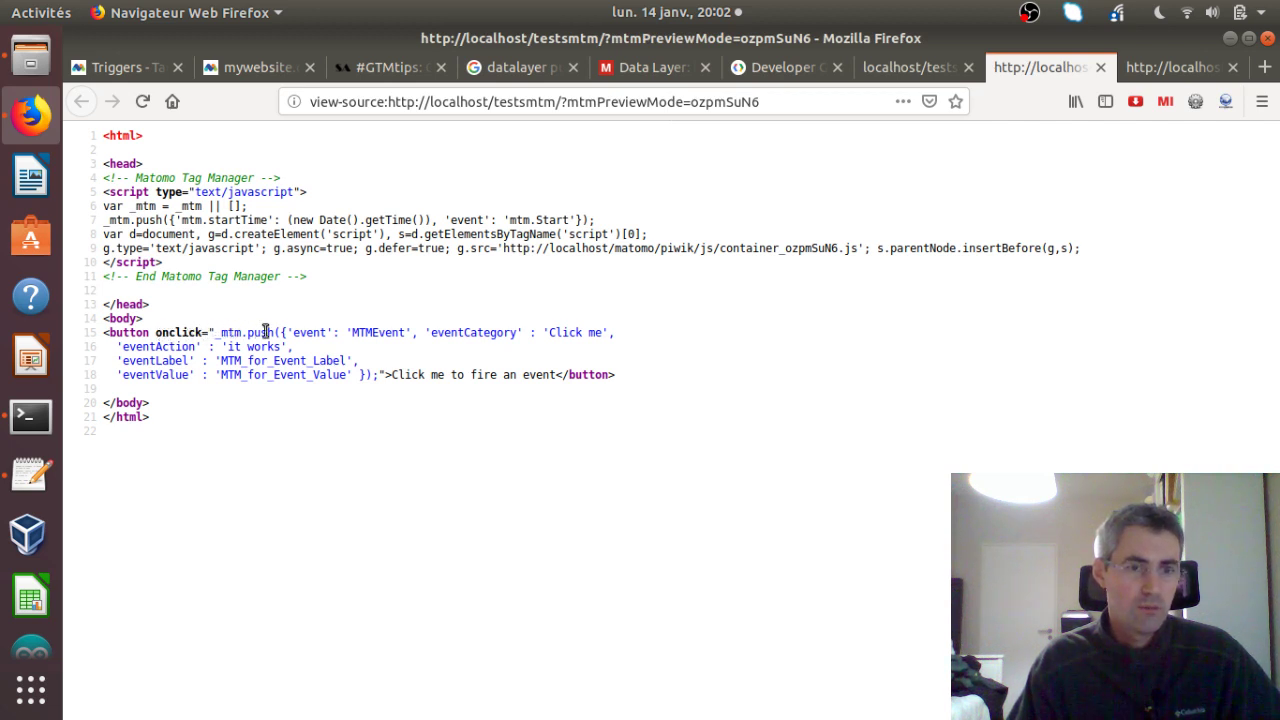
pyautogui.moveTo(285, 338); pyautogui.dragTo(366, 370)
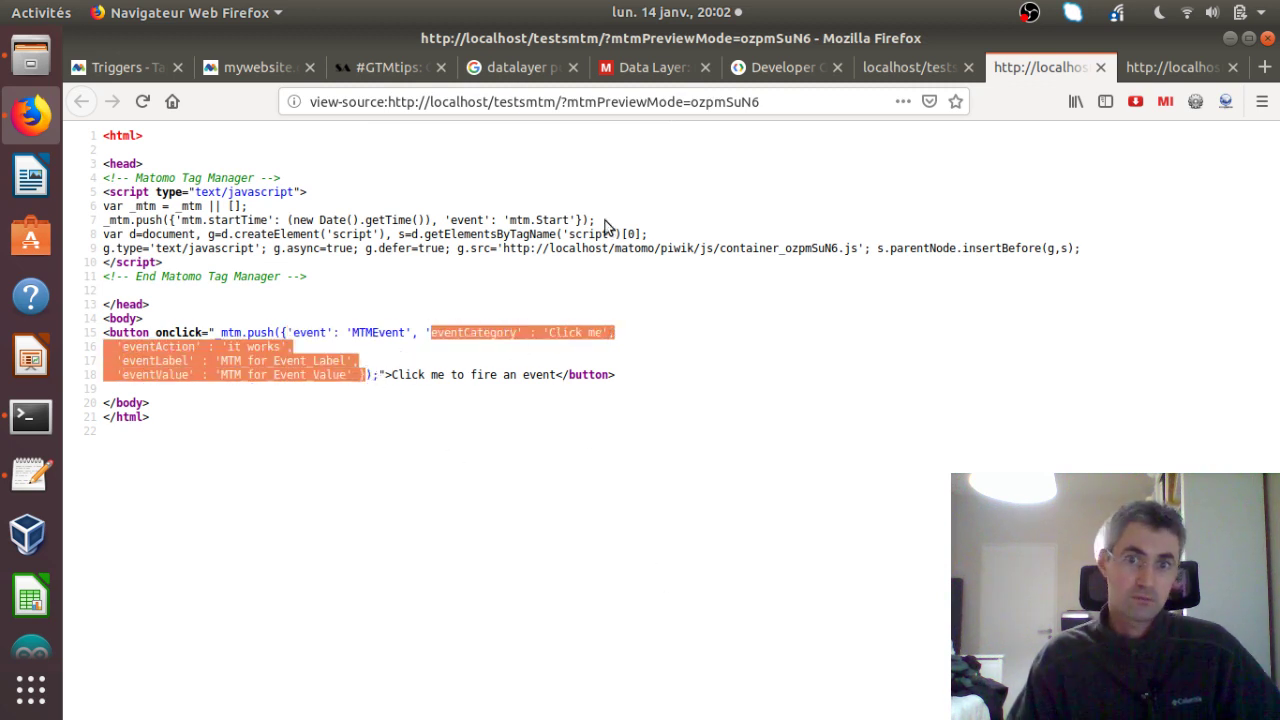
# Step: Review the "Triggering an event" section of the Matomo Data Layer developer guide, highlighting its heading
pyautogui.click(645, 67)
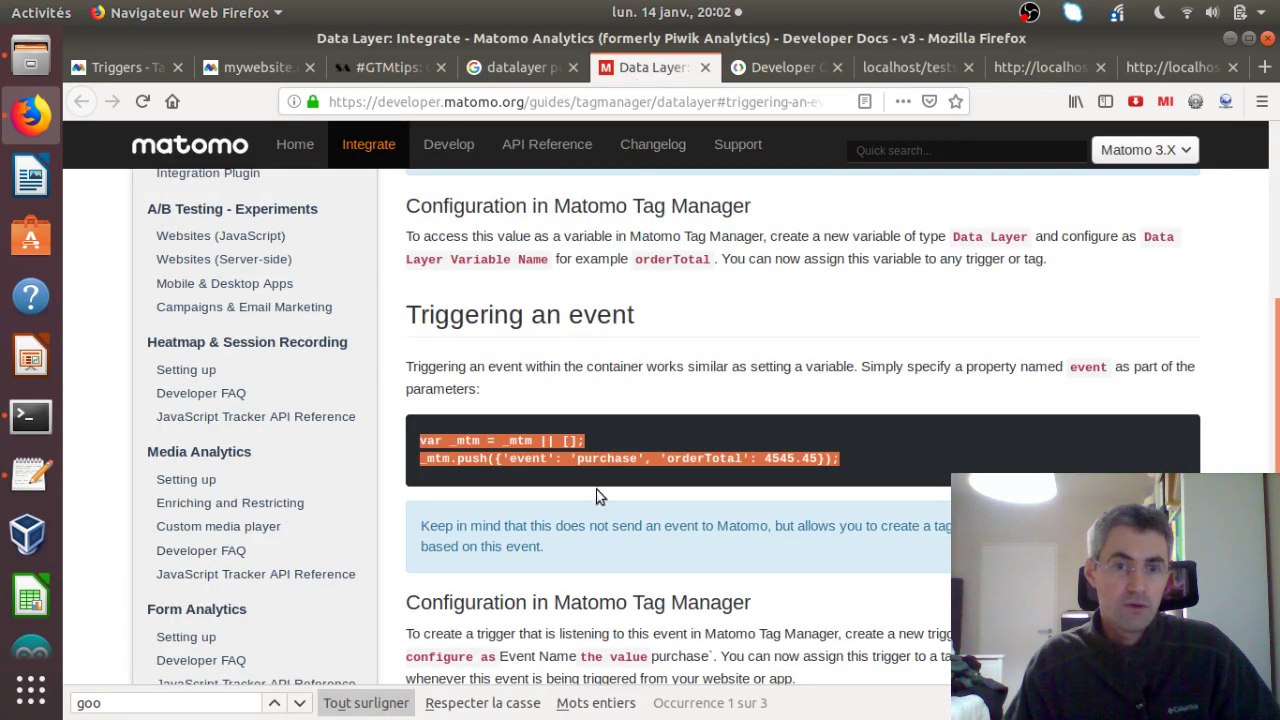
pyautogui.click(583, 426)
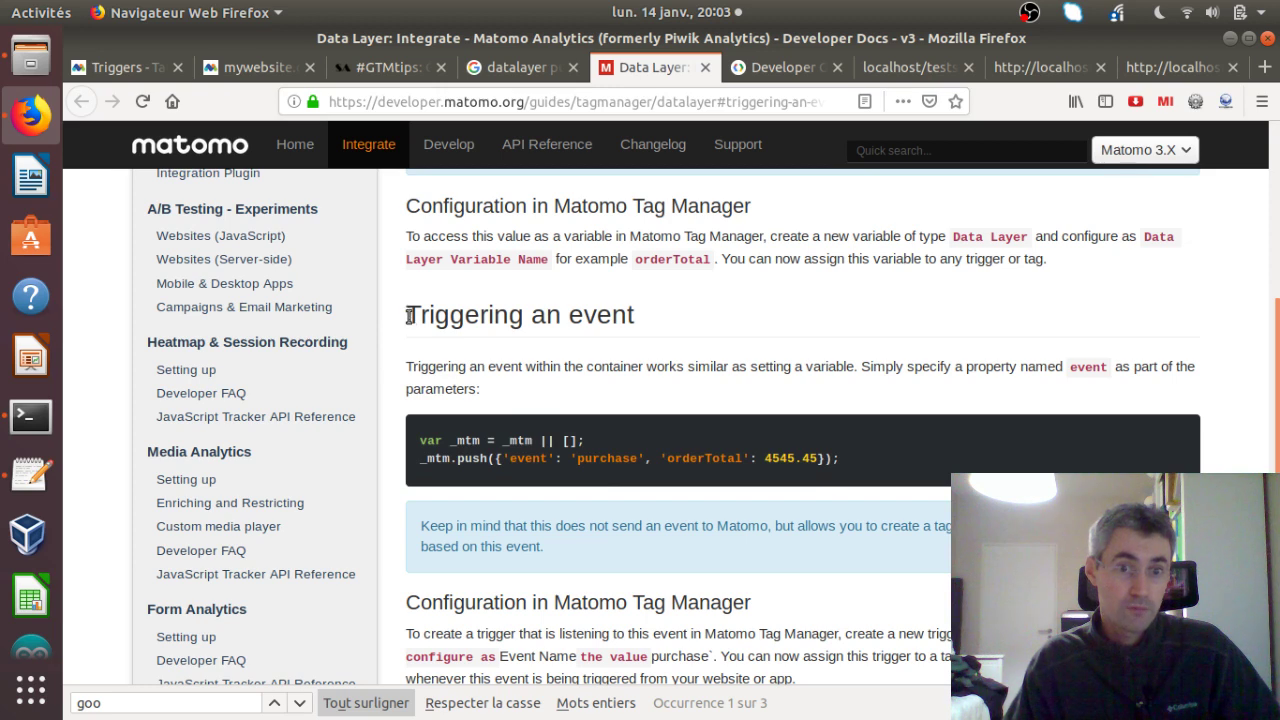
pyautogui.moveTo(409, 316); pyautogui.dragTo(598, 338)
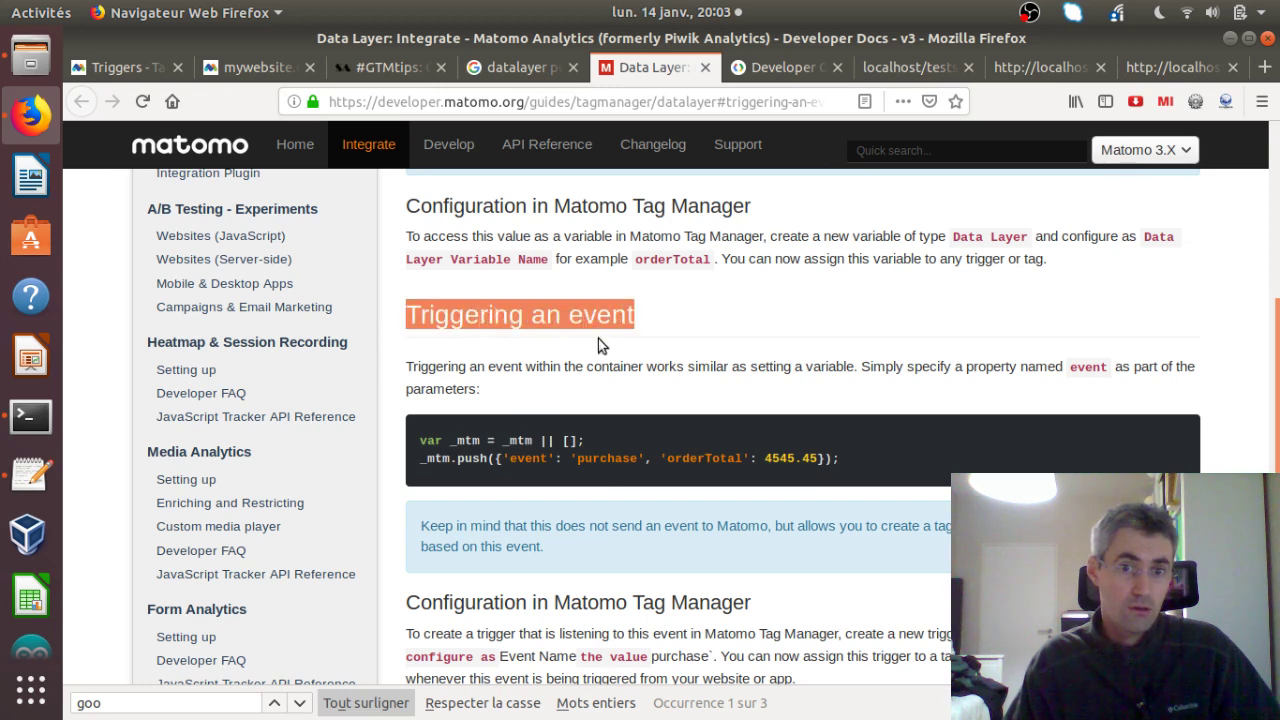
pyautogui.moveTo(550, 366); pyautogui.dragTo(548, 386)
pyautogui.click(529, 362)
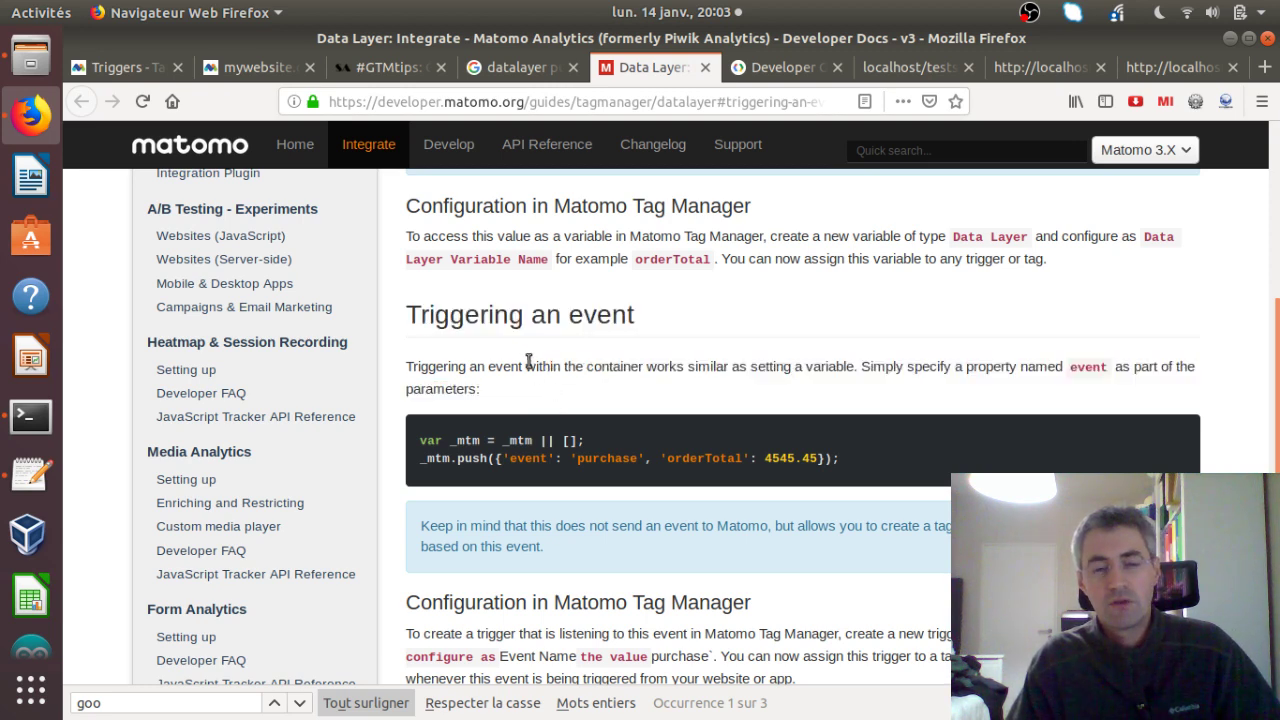